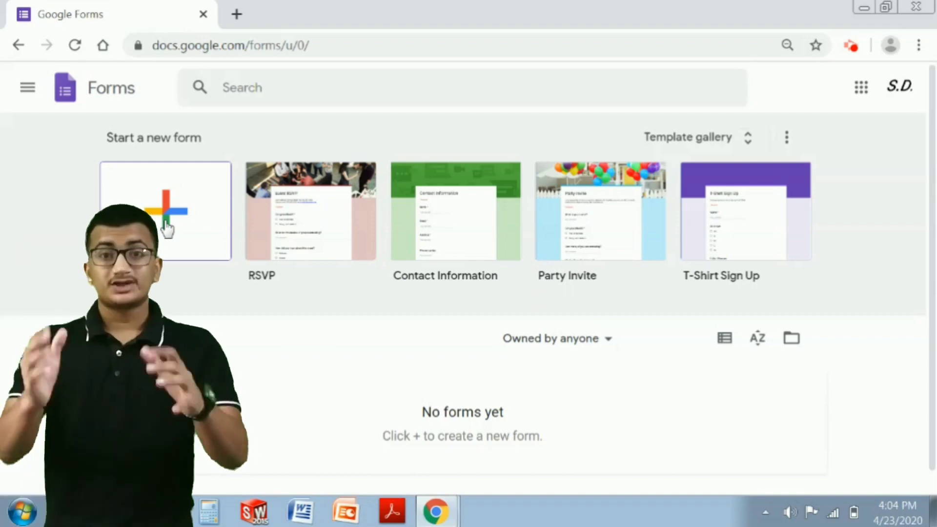
- Start a blank form and title it 'Ongoing Course Review'
{"action": "left_click", "coordinate": [167, 228]}
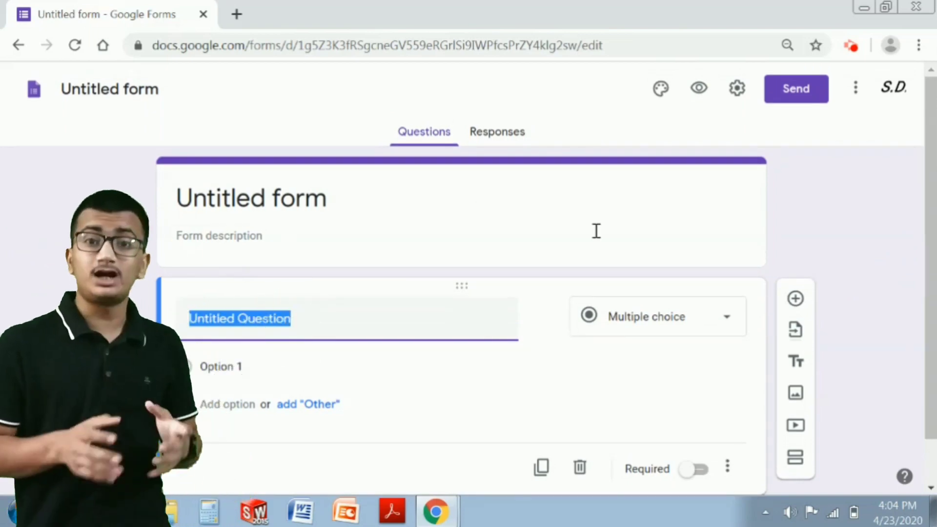
{"action": "left_click", "coordinate": [241, 202]}
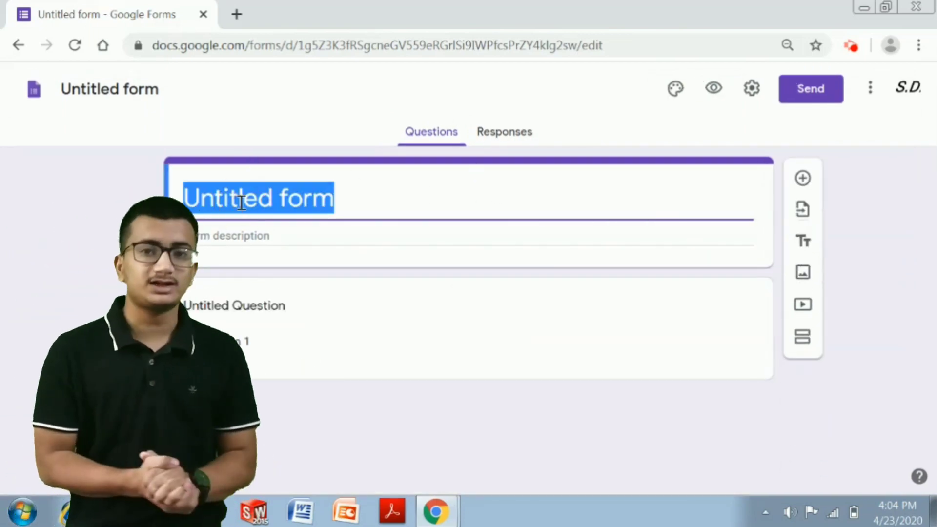
{"action": "type", "text": "O"}
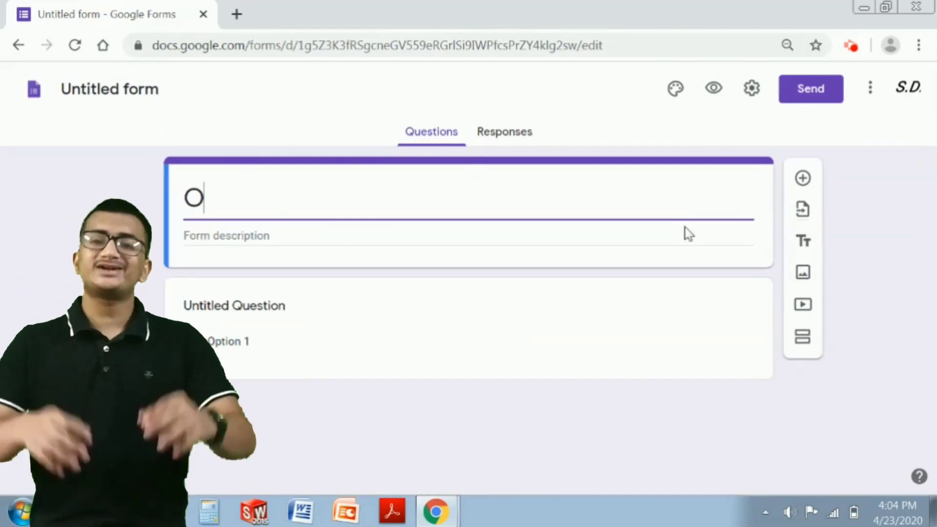
{"action": "type", "text": "ngoing"}
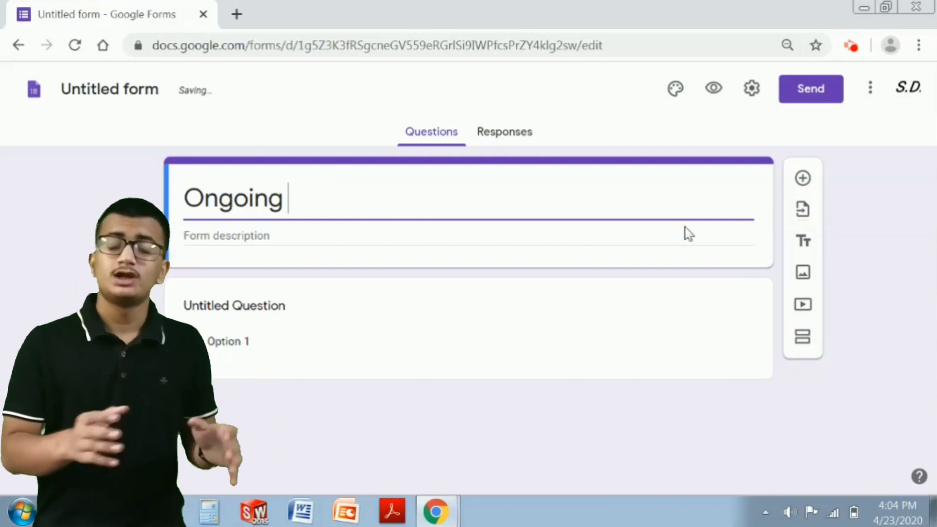
{"action": "type", "text": " Cour"}
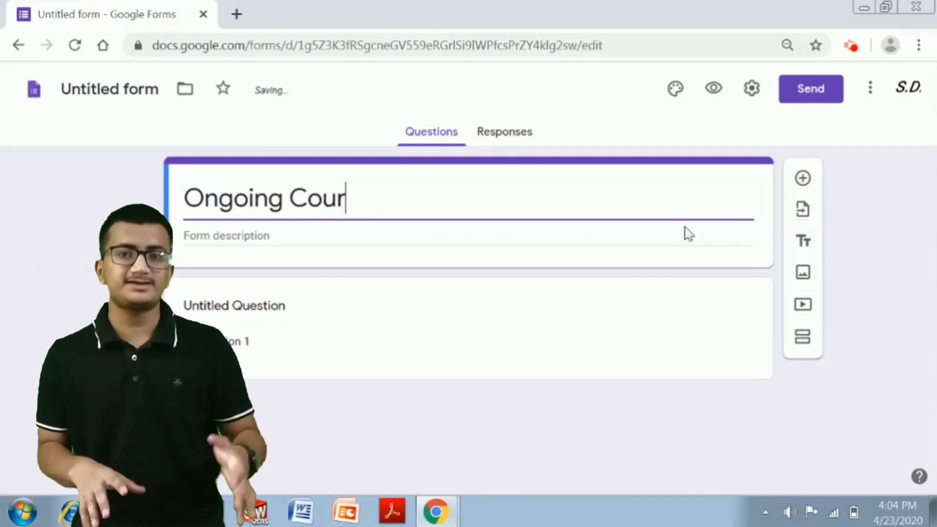
{"action": "type", "text": "se Re"}
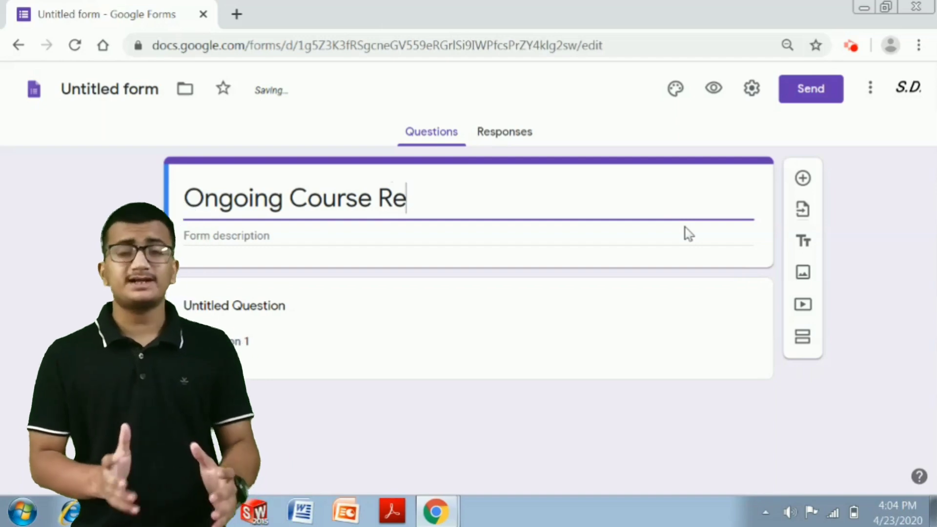
{"action": "type", "text": "view"}
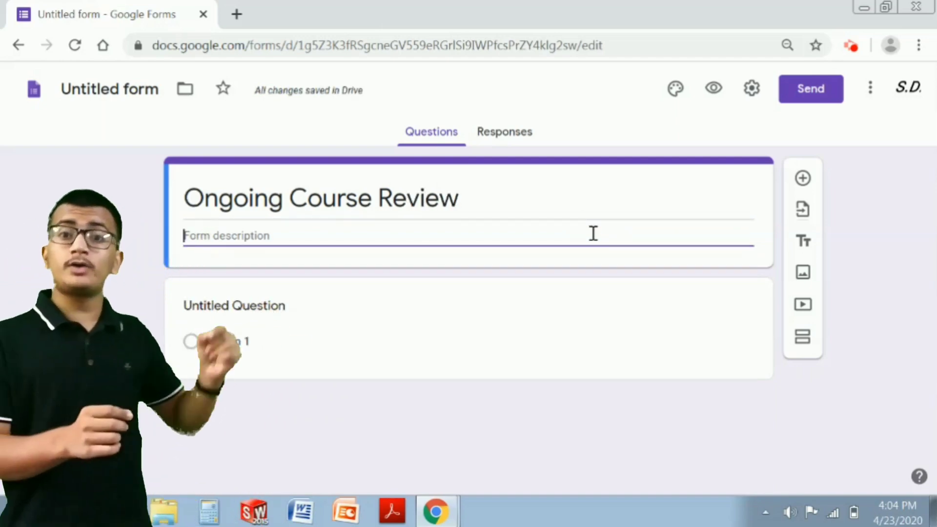
- Add the description 'Hello Students!!' with no trailing blank lines
{"action": "left_click", "coordinate": [594, 239]}
{"action": "type", "text": "Hello St"}
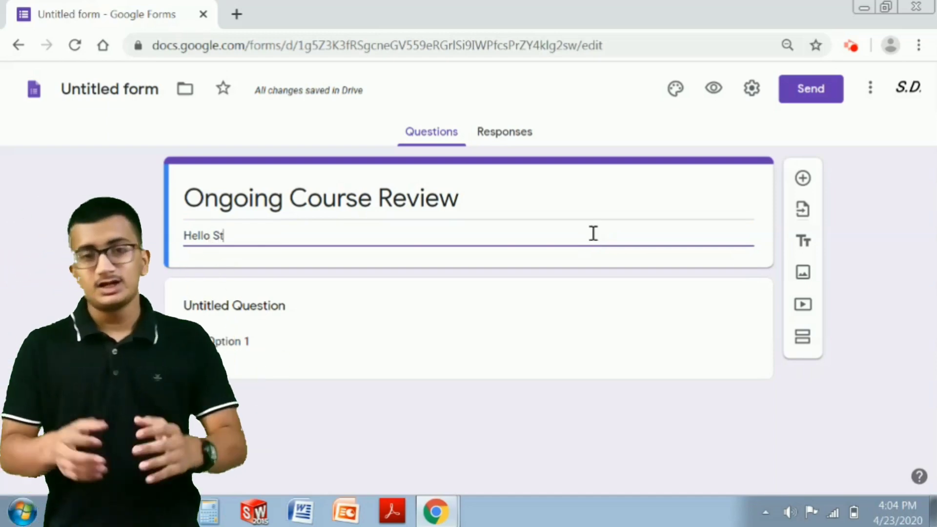
{"action": "type", "text": "udents"}
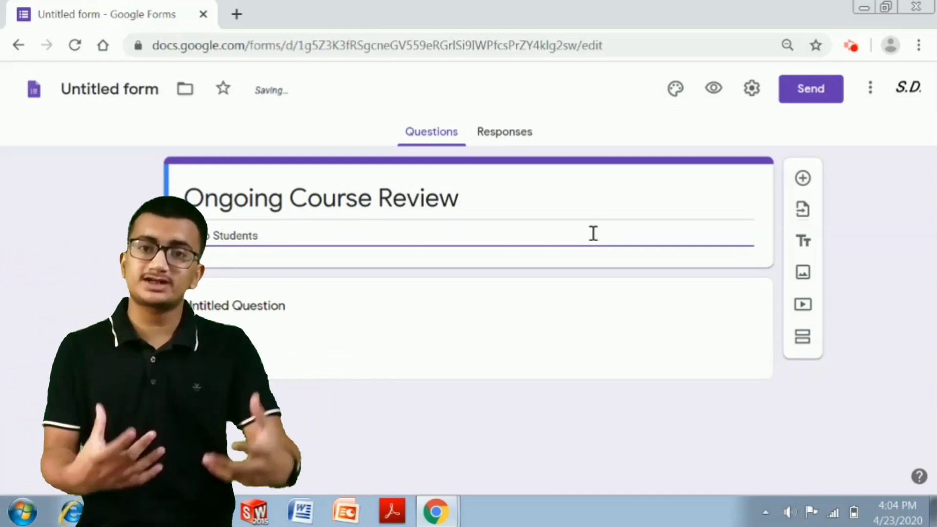
{"action": "type", "text": "!!"}
{"action": "key", "text": "Return"}
{"action": "key", "text": "Return"}
{"action": "key", "text": "Return"}
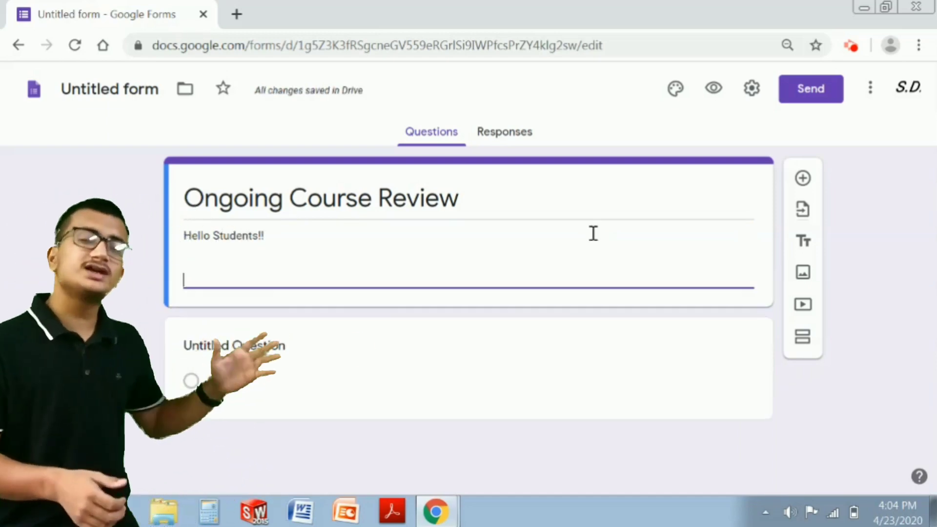
{"action": "key", "text": "Return"}
{"action": "key", "text": "Return"}
{"action": "key", "text": "Return"}
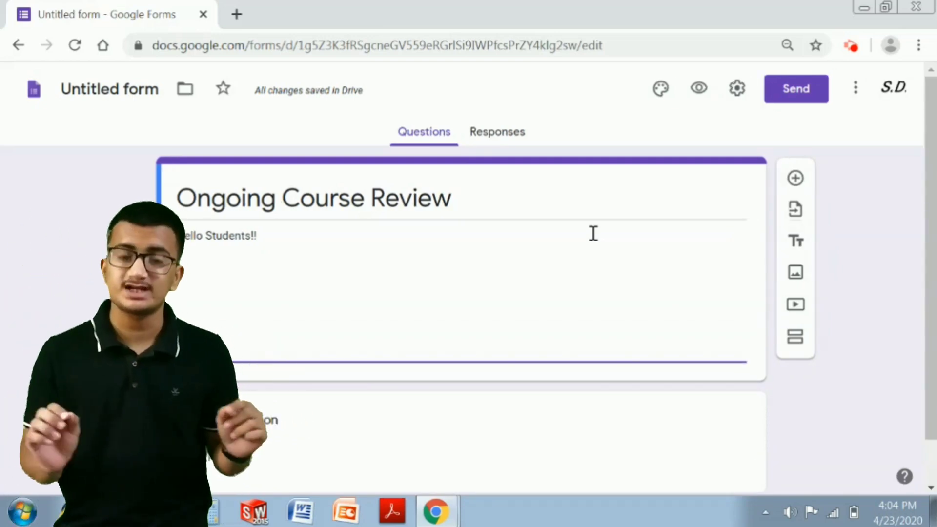
{"action": "key", "text": "BackSpace"}
{"action": "key", "text": "BackSpace"}
{"action": "key", "text": "BackSpace"}
{"action": "key", "text": "BackSpace"}
{"action": "key", "text": "BackSpace"}
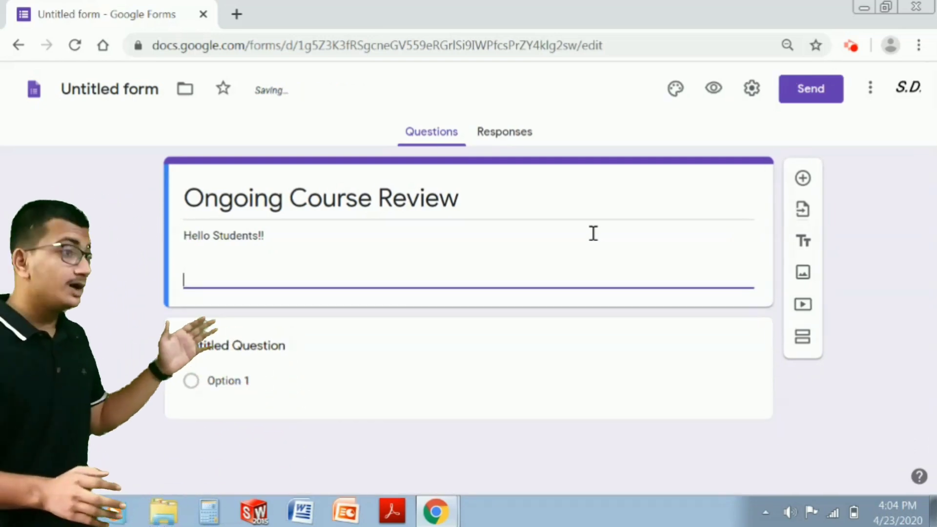
{"action": "key", "text": "BackSpace"}
{"action": "key", "text": "BackSpace"}
{"action": "key", "text": "BackSpace"}
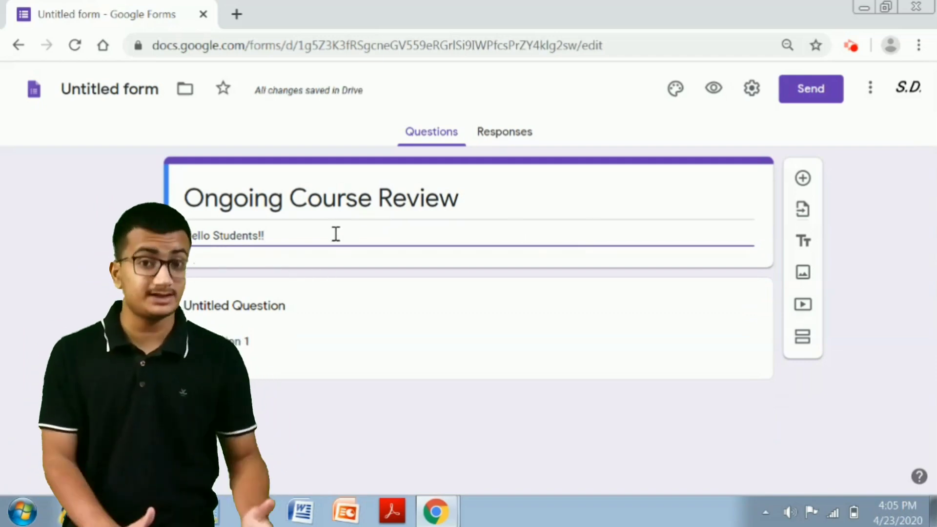
- Highlight the 'Ongoing Course Review' title and 'Hello Students!!' description to check them
{"action": "left_click", "coordinate": [483, 228]}
{"action": "triple_click", "coordinate": [477, 203]}
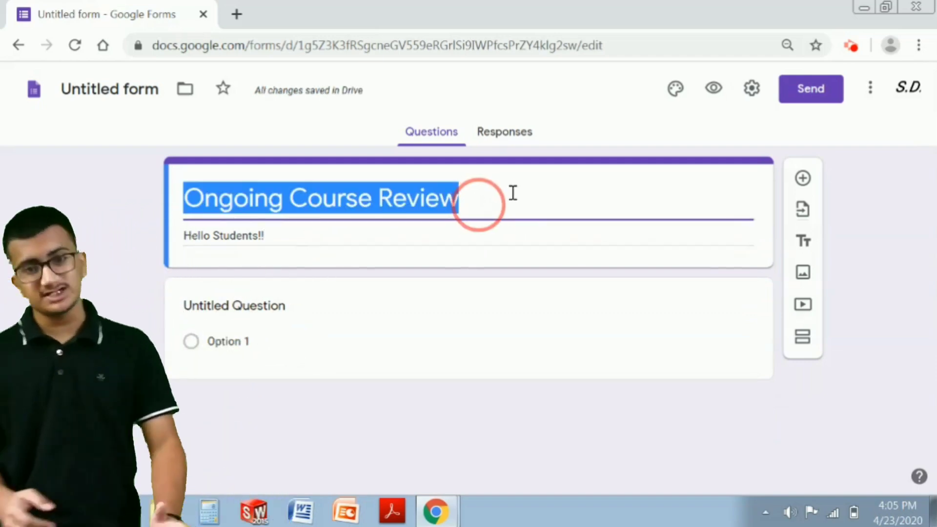
{"action": "left_click", "coordinate": [904, 188]}
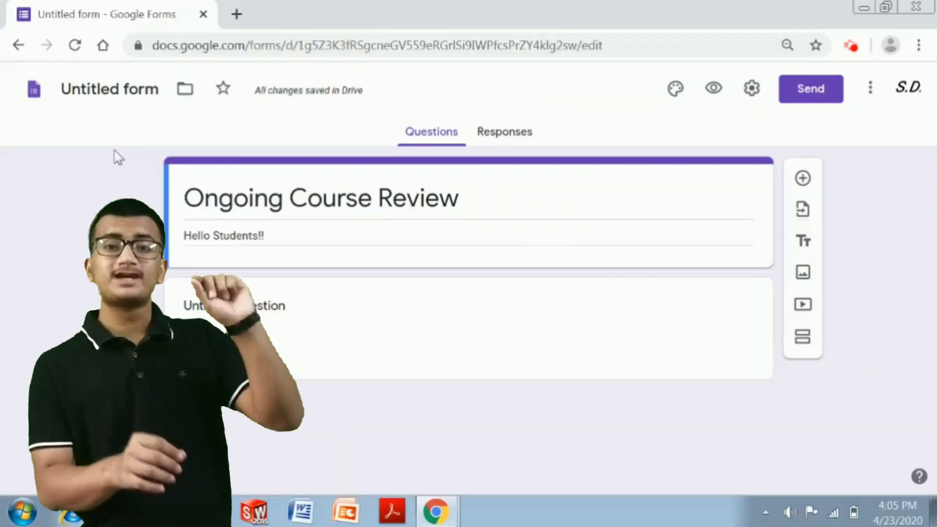
{"action": "left_click_drag", "start_coordinate": [490, 216], "coordinate": [188, 223]}
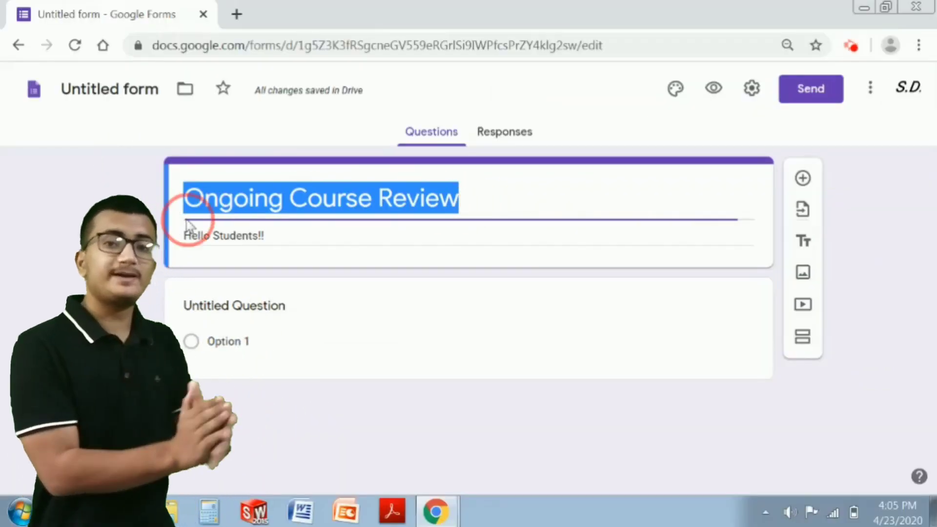
{"action": "left_click_drag", "start_coordinate": [263, 229], "coordinate": [201, 230]}
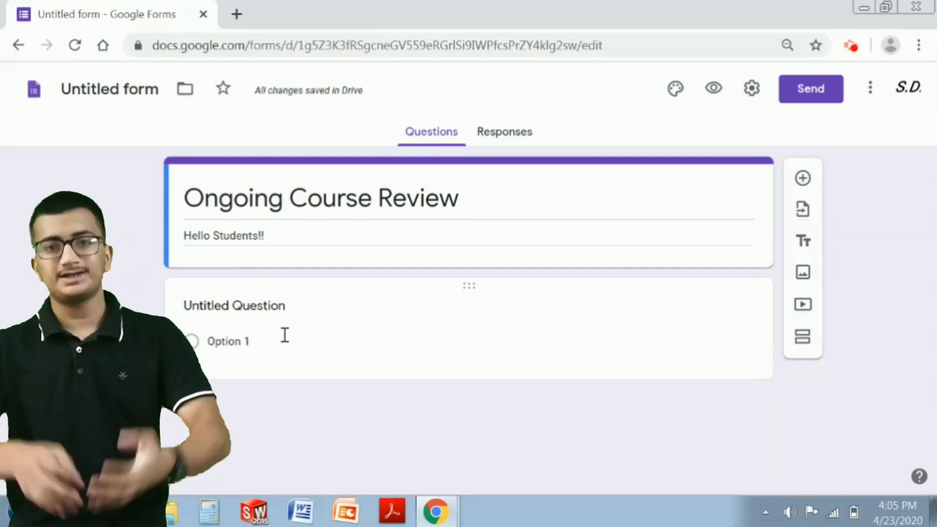
- Title the first question 'Name' and set its type to Short answer
{"action": "left_click", "coordinate": [272, 305]}
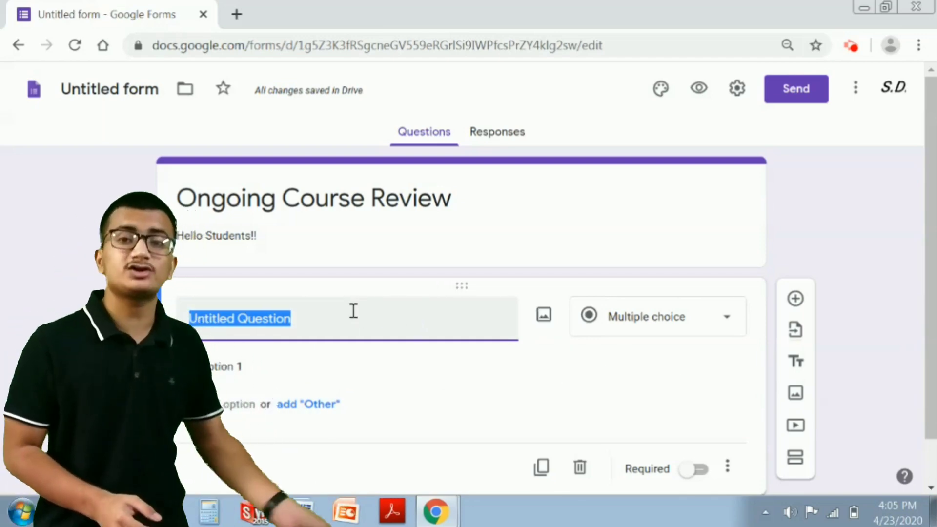
{"action": "key", "text": "BackSpace"}
{"action": "type", "text": "Name"}
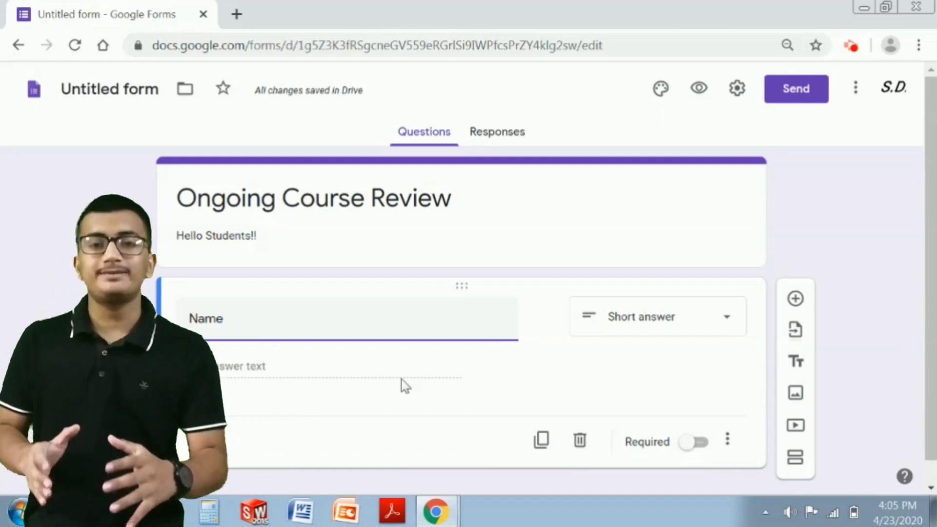
{"action": "left_click", "coordinate": [688, 334]}
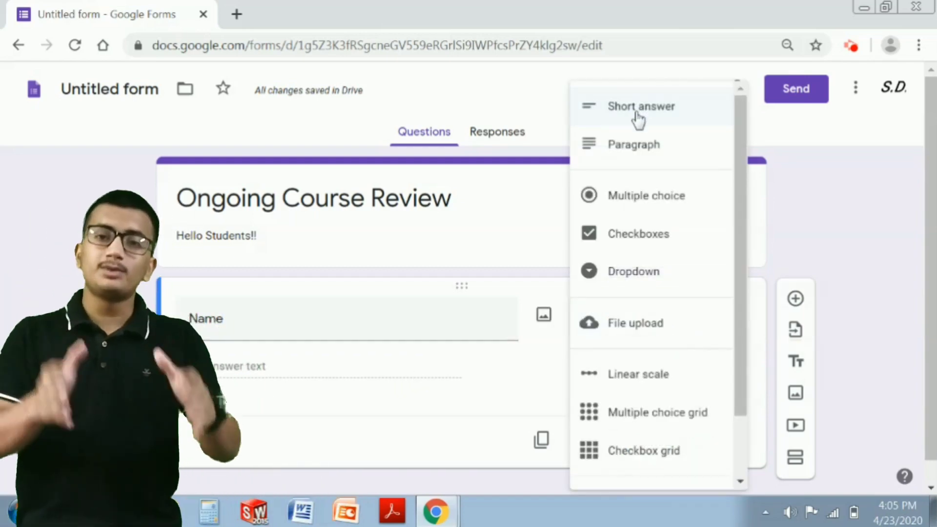
{"action": "left_click", "coordinate": [629, 152]}
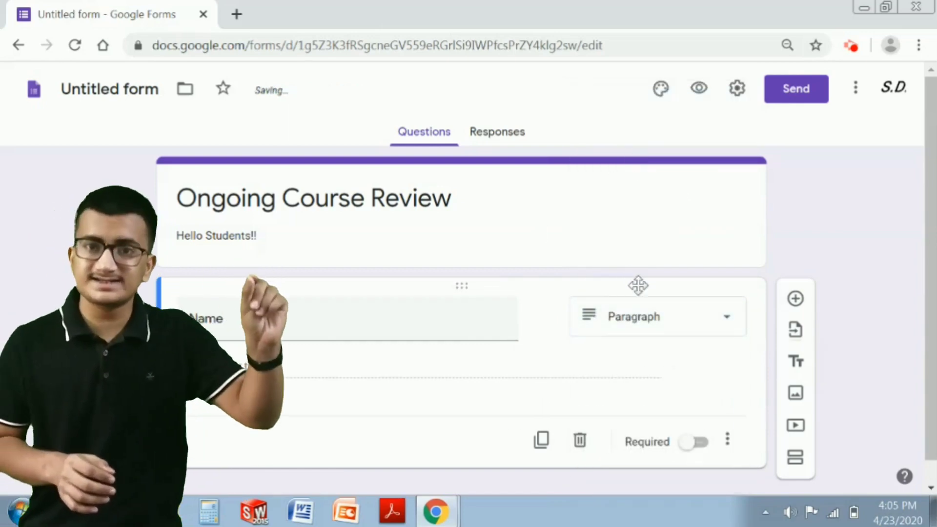
{"action": "left_click", "coordinate": [655, 317]}
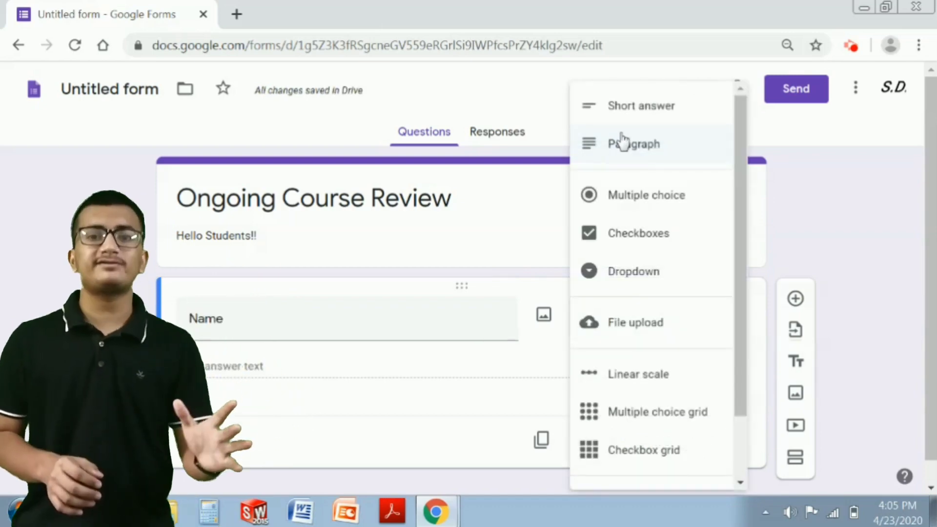
{"action": "left_click", "coordinate": [639, 115]}
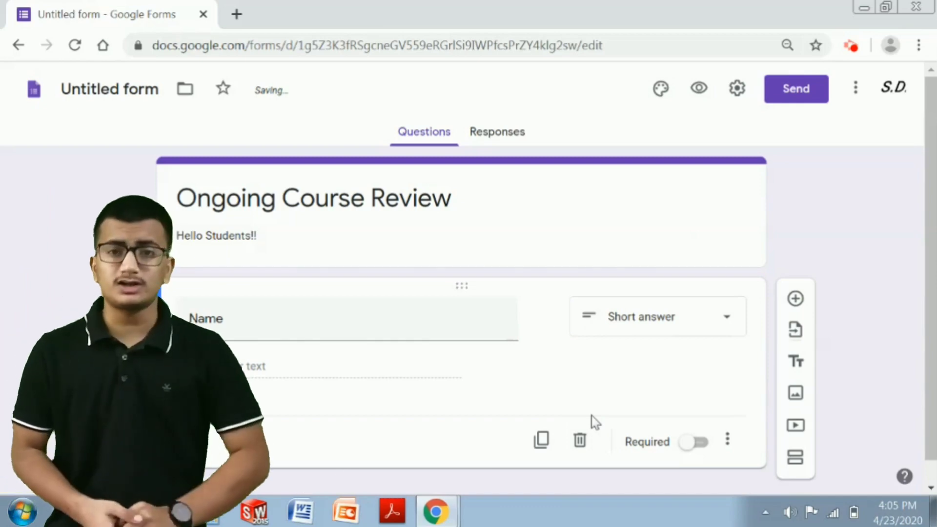
- Mark the Name question as required
{"action": "scroll", "coordinate": [600, 415], "scroll_direction": "down", "scroll_amount": 1}
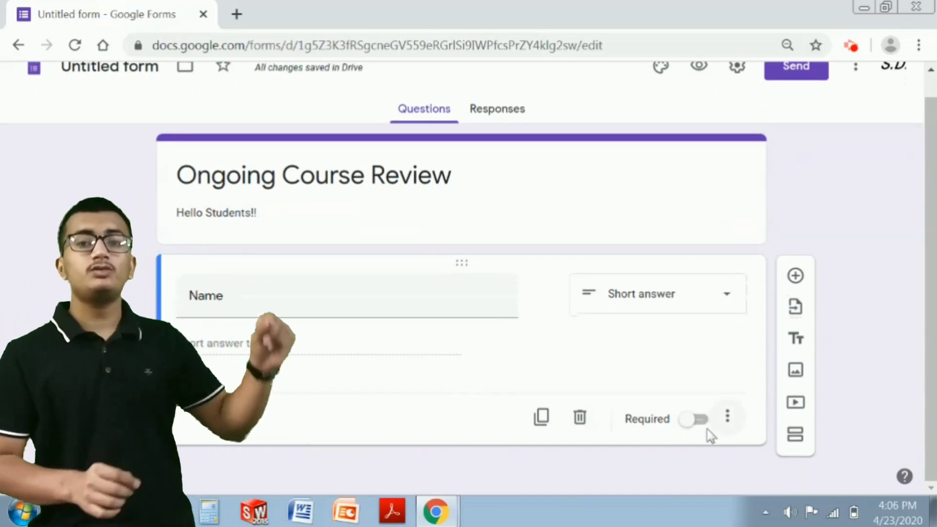
{"action": "left_click", "coordinate": [699, 423]}
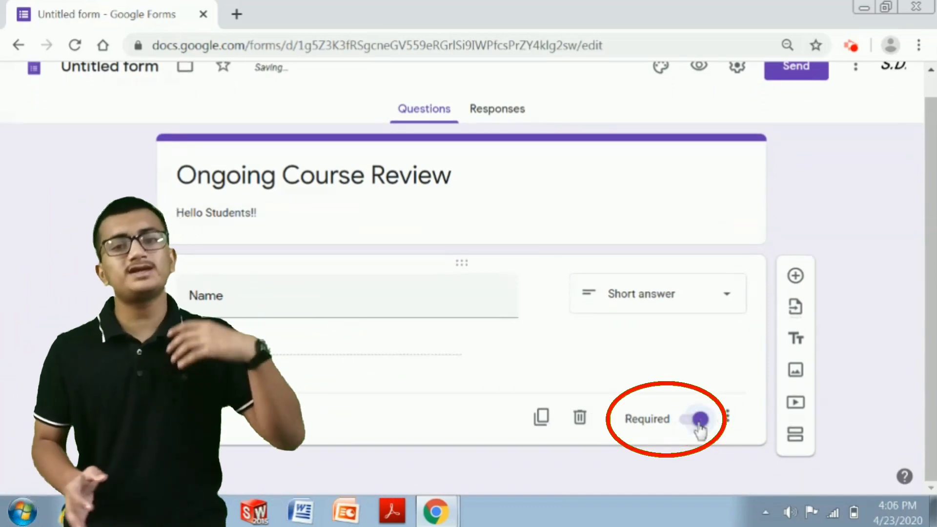
{"action": "left_click", "coordinate": [699, 422]}
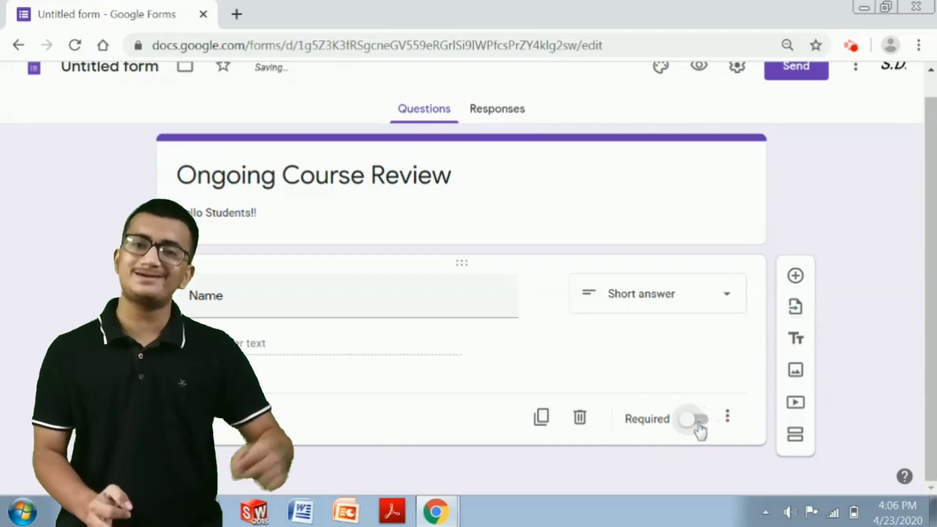
{"action": "left_click", "coordinate": [699, 422]}
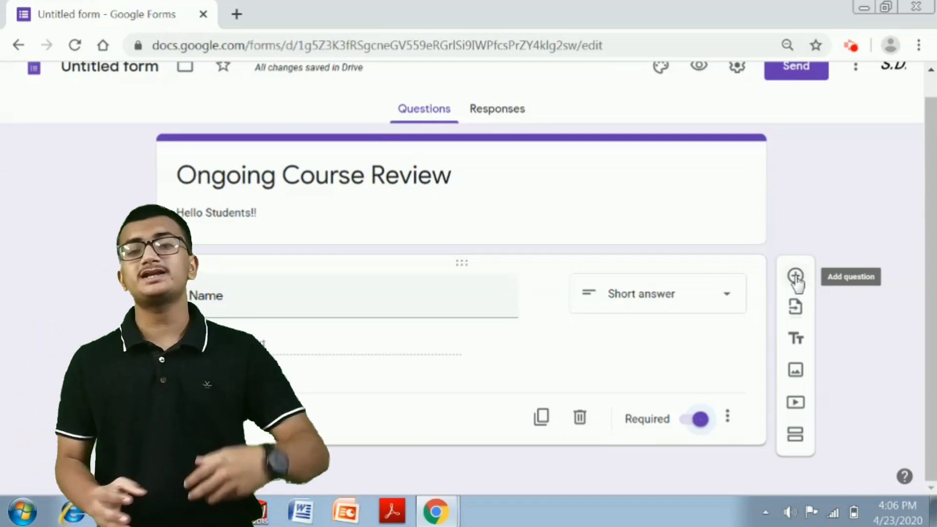
- Add a second question titled 'Which Course' as a Dropdown
{"action": "left_click", "coordinate": [796, 275]}
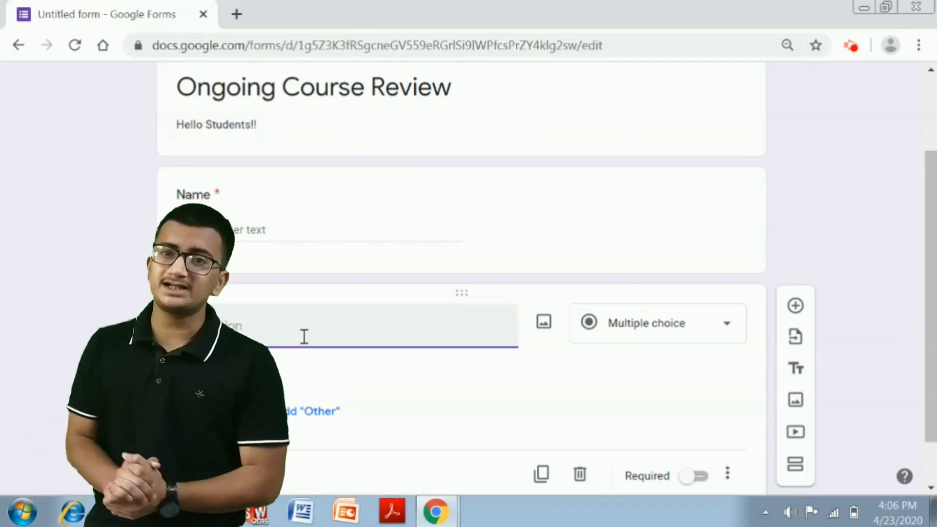
{"action": "type", "text": "Which"}
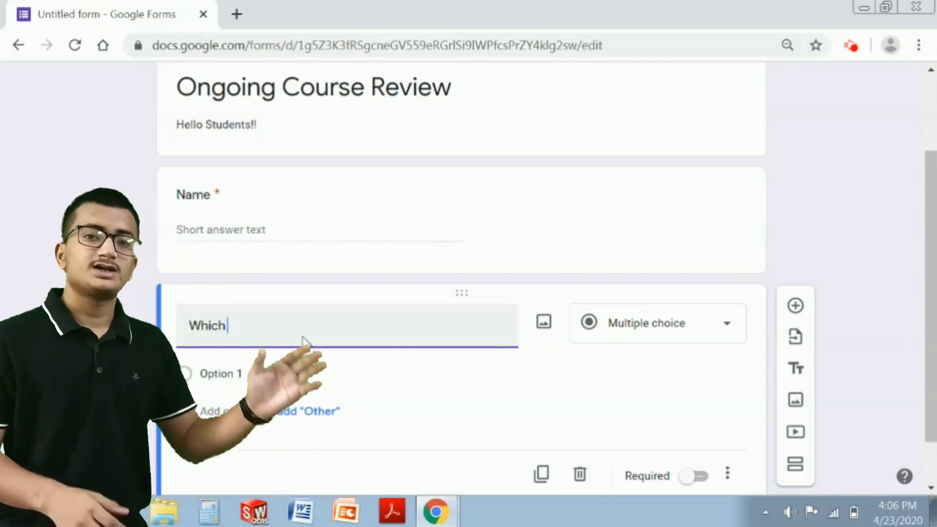
{"action": "type", "text": " Cous"}
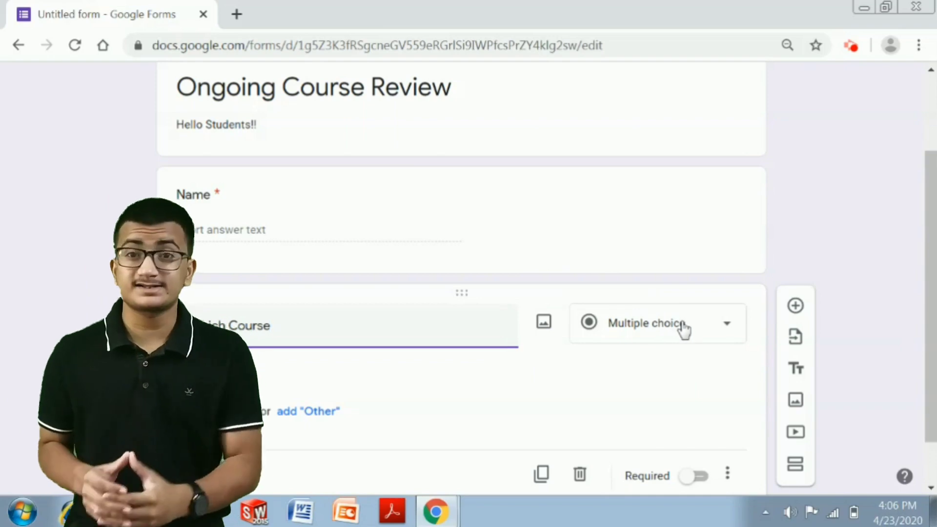
{"action": "left_click", "coordinate": [683, 330]}
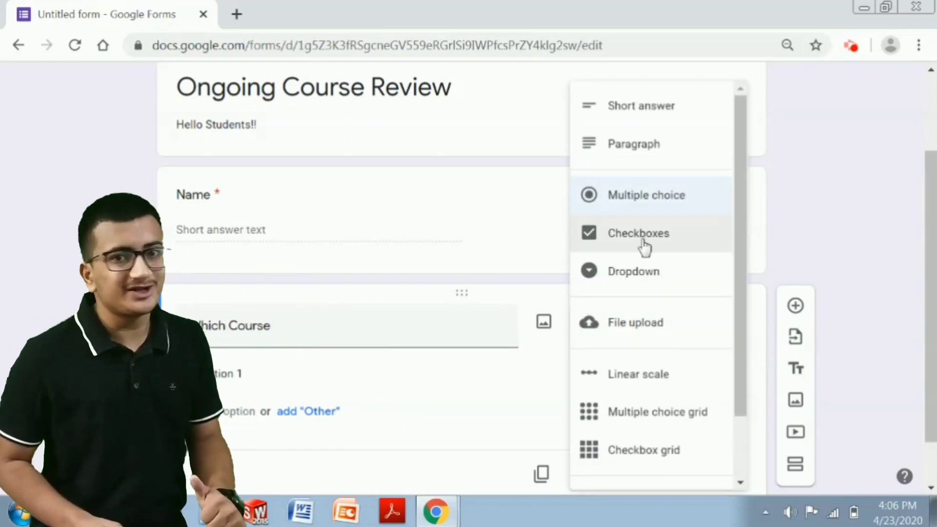
{"action": "left_click", "coordinate": [624, 291]}
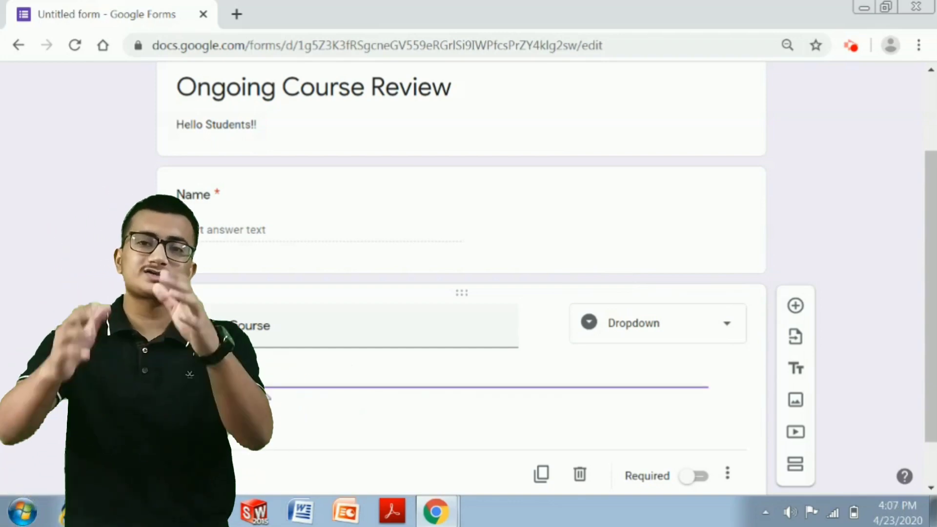
- Give Which Course the choices Python Programming, C language and C++
{"action": "left_click", "coordinate": [226, 412]}
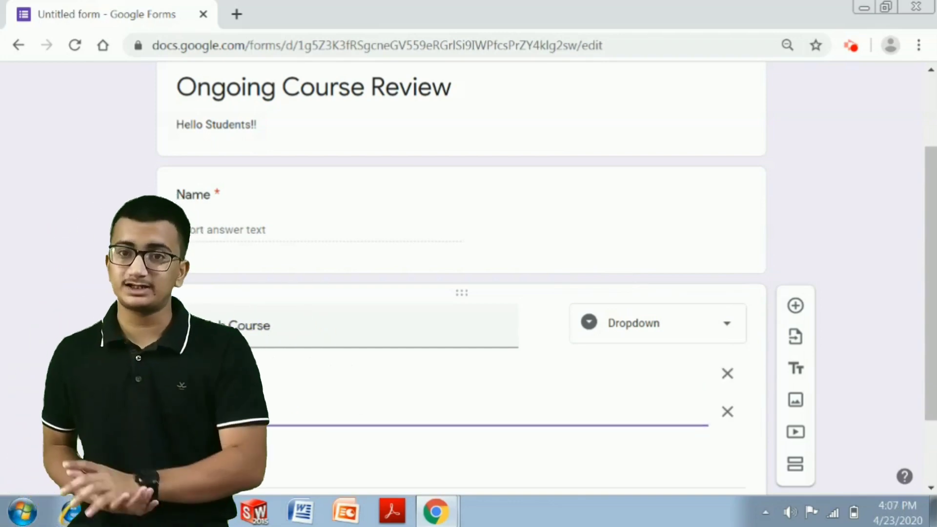
{"action": "key", "text": "Return"}
{"action": "key", "text": "Return"}
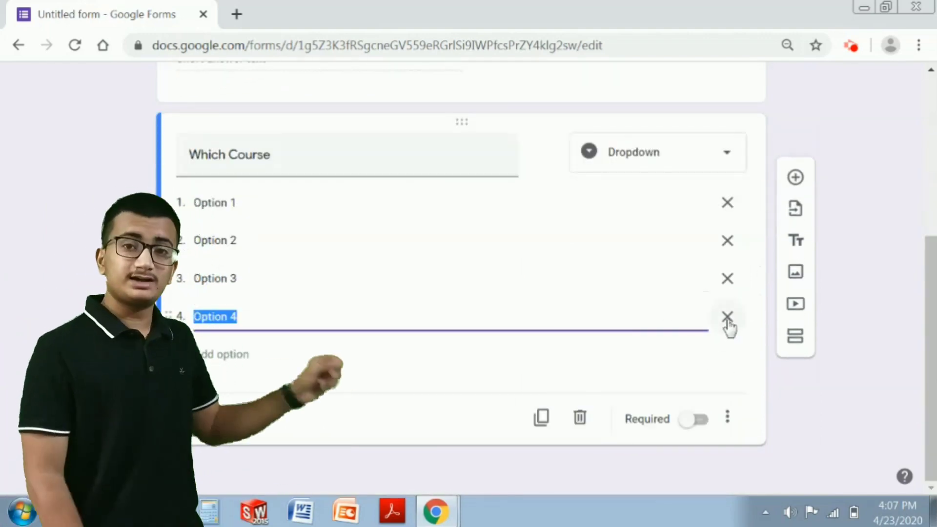
{"action": "left_click", "coordinate": [727, 317]}
{"action": "left_click", "coordinate": [727, 318]}
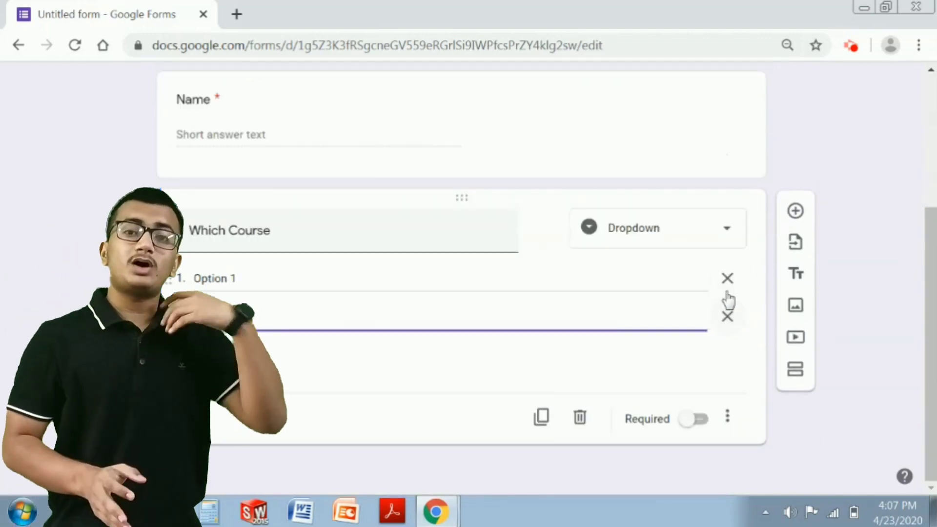
{"action": "left_click", "coordinate": [727, 317]}
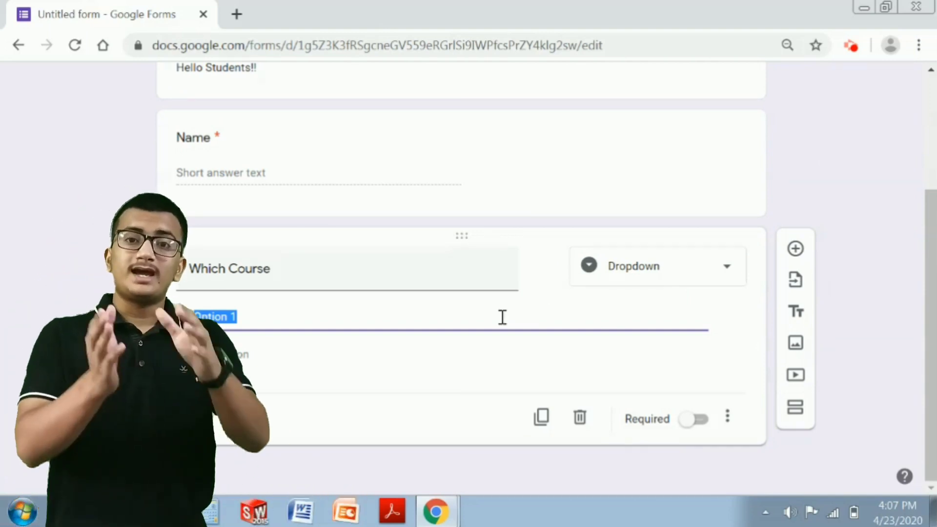
{"action": "type", "text": "Python "}
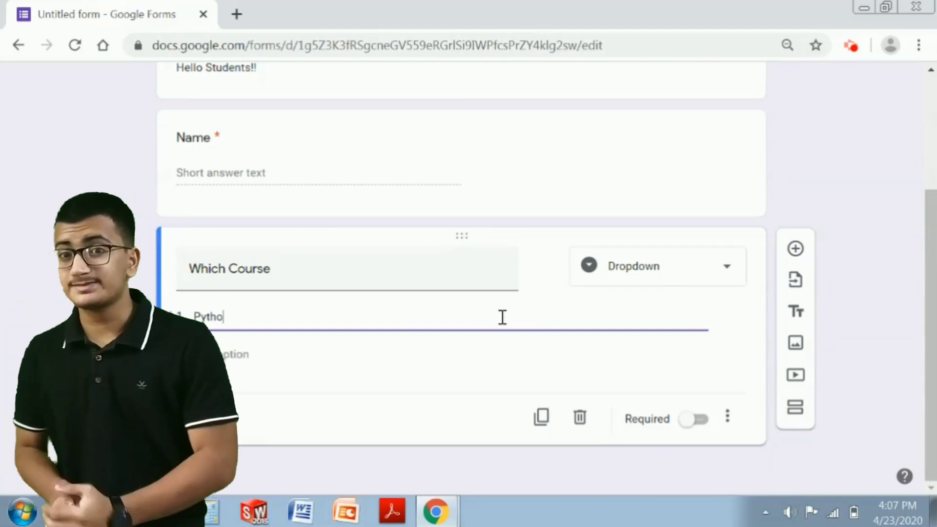
{"action": "type", "text": "Programming"}
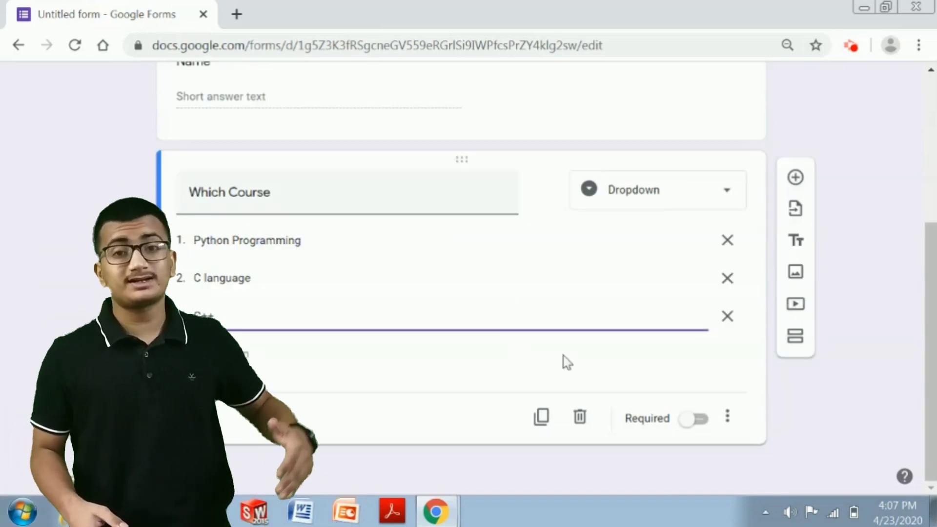
{"action": "left_click", "coordinate": [642, 378]}
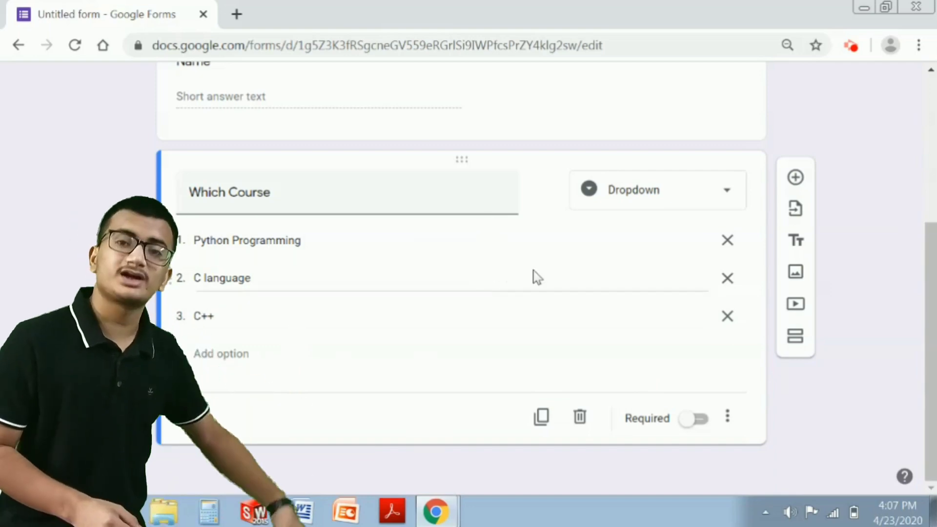
{"action": "scroll", "coordinate": [555, 299], "scroll_direction": "up", "scroll_amount": 5}
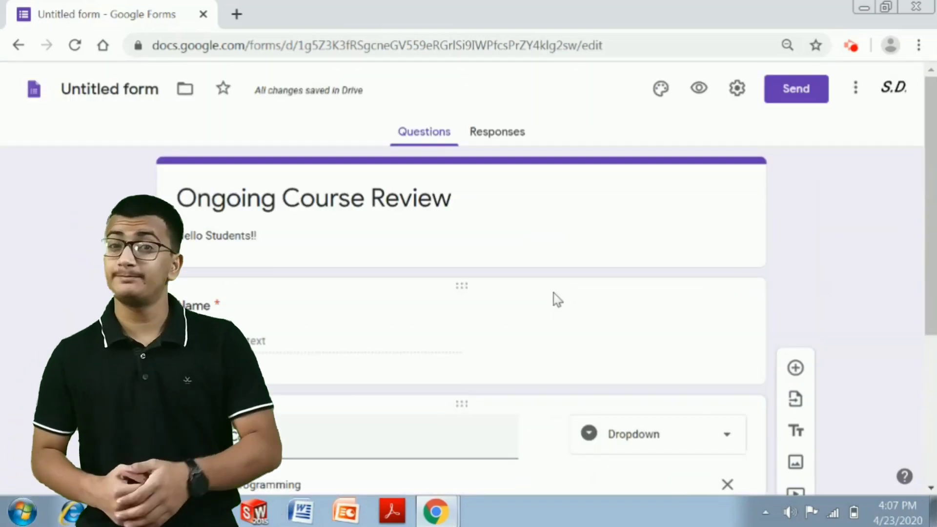
- Check the Responses tab for responses, then open the respondent preview
{"action": "left_click", "coordinate": [500, 134]}
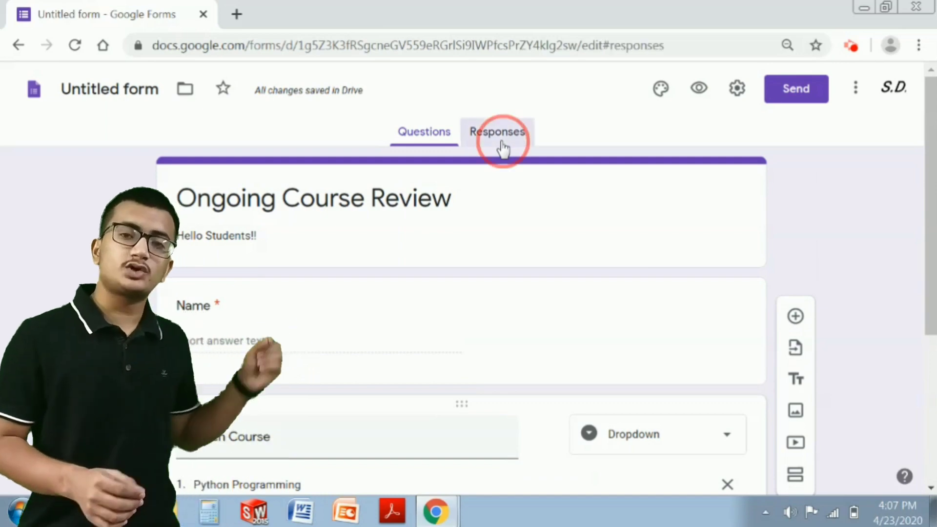
{"action": "left_click", "coordinate": [454, 137]}
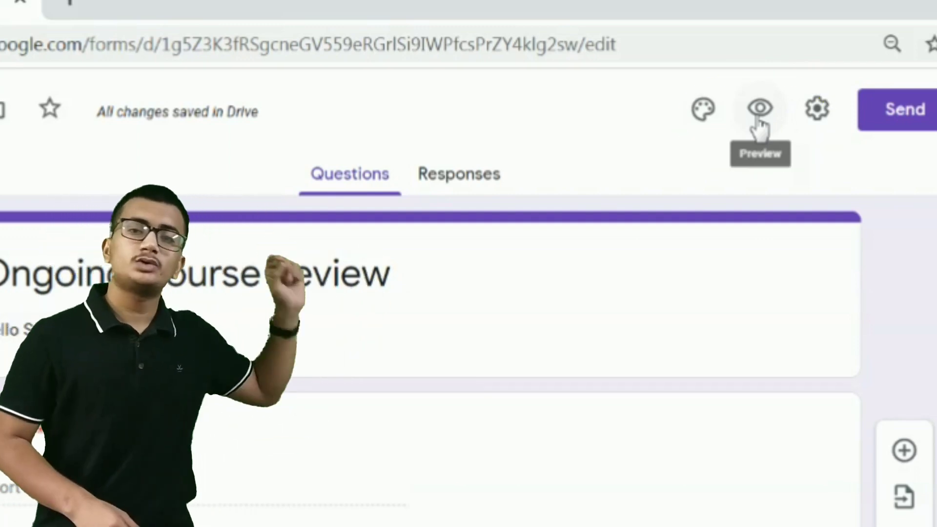
{"action": "left_click", "coordinate": [758, 120]}
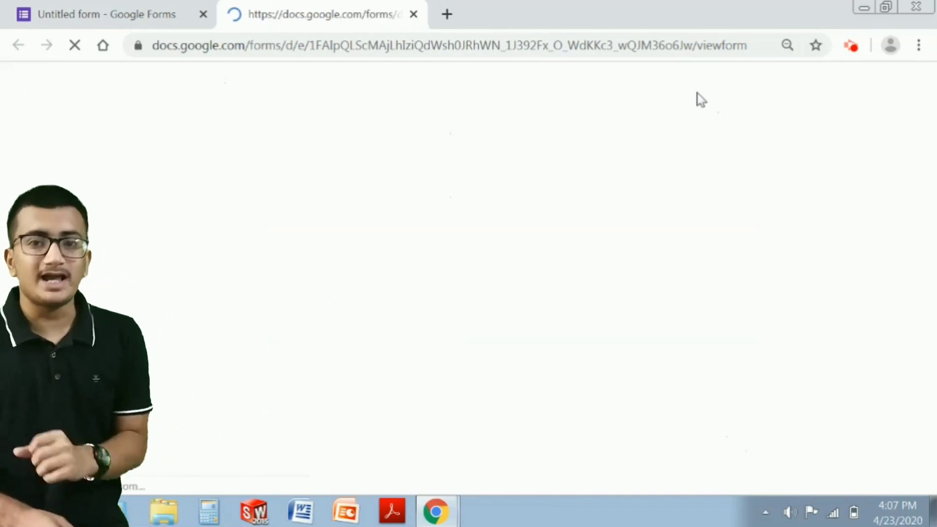
{"action": "scroll", "coordinate": [526, 230], "scroll_direction": "down", "scroll_amount": 2}
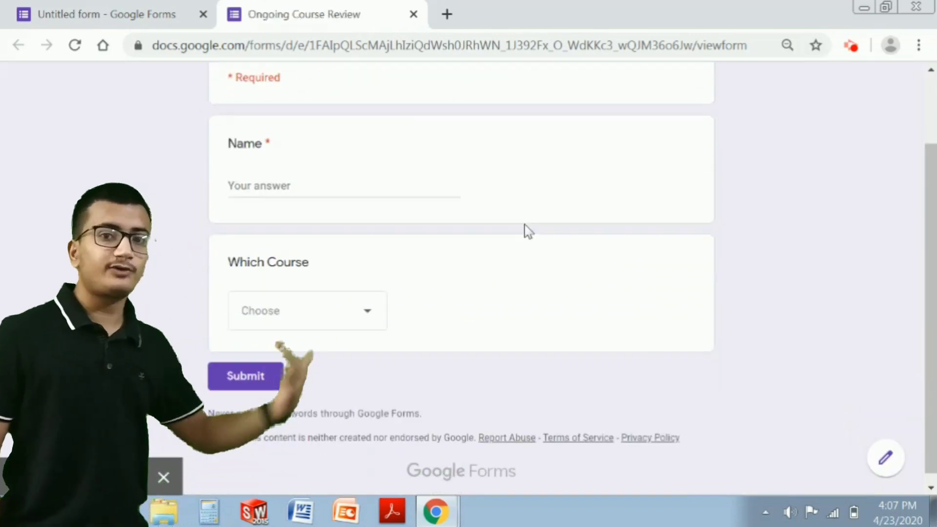
- In the preview, test Which Course by choosing Python Programming, then C language
{"action": "left_click", "coordinate": [326, 308]}
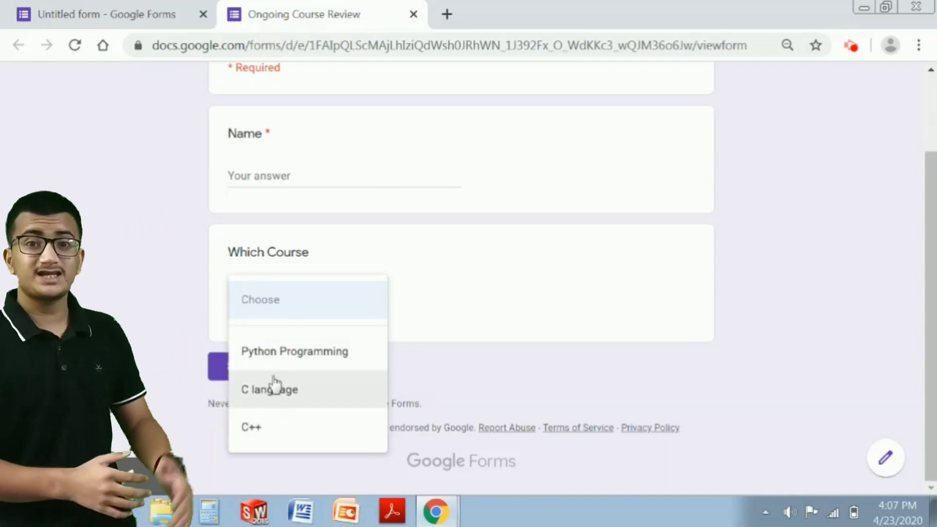
{"action": "left_click", "coordinate": [278, 359]}
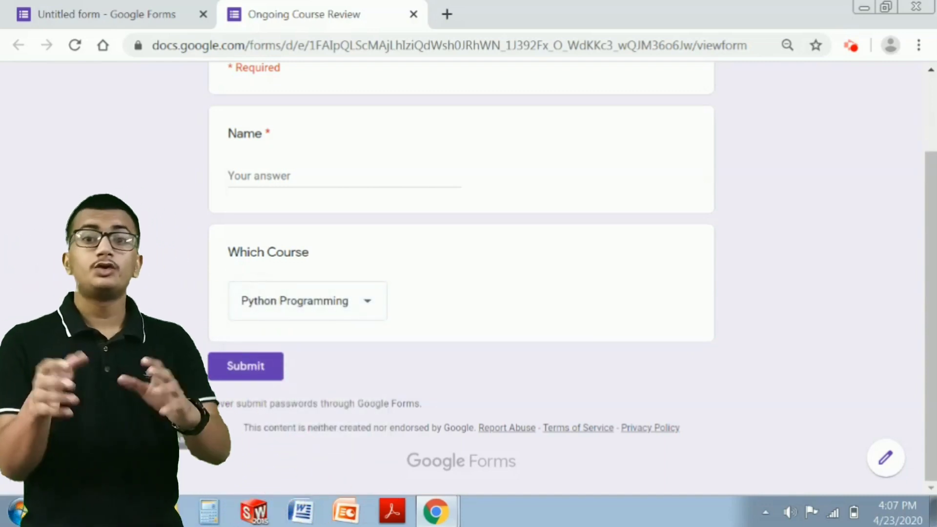
{"action": "left_click", "coordinate": [335, 307]}
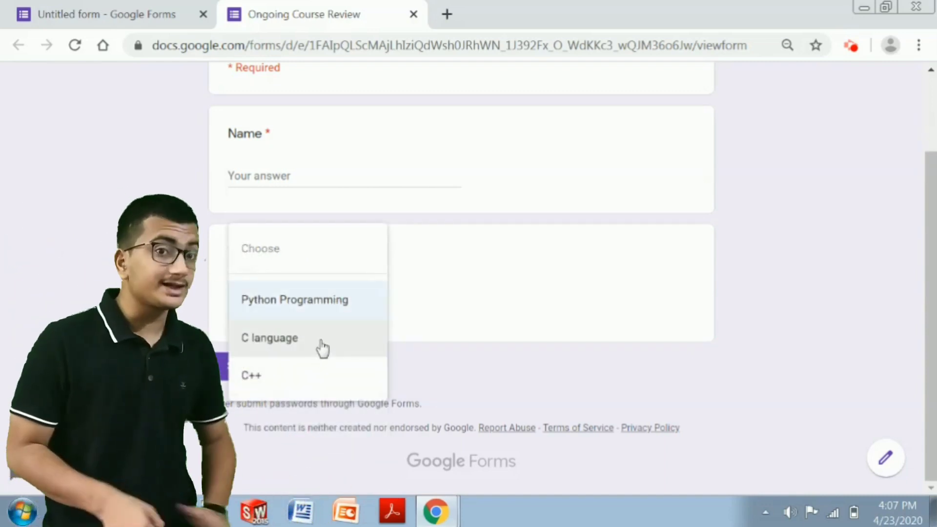
{"action": "left_click", "coordinate": [303, 338]}
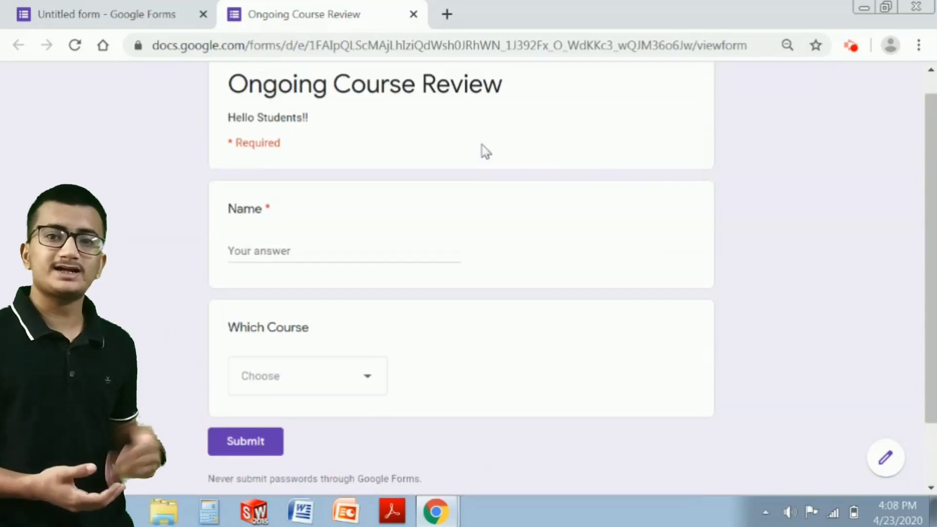
{"action": "scroll", "coordinate": [485, 151], "scroll_direction": "up", "scroll_amount": 1}
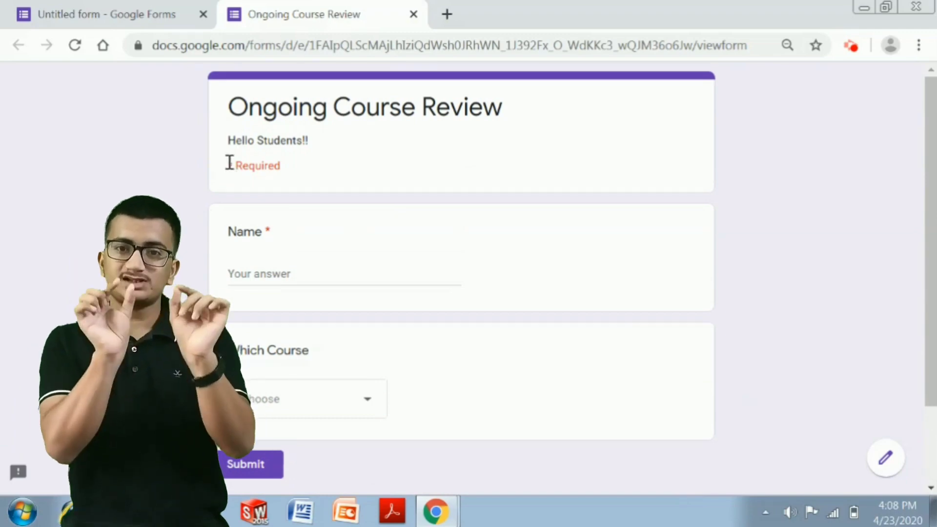
- Note the Required asterisks in the preview and return to the editor tab
{"action": "left_click_drag", "start_coordinate": [228, 165], "coordinate": [294, 171]}
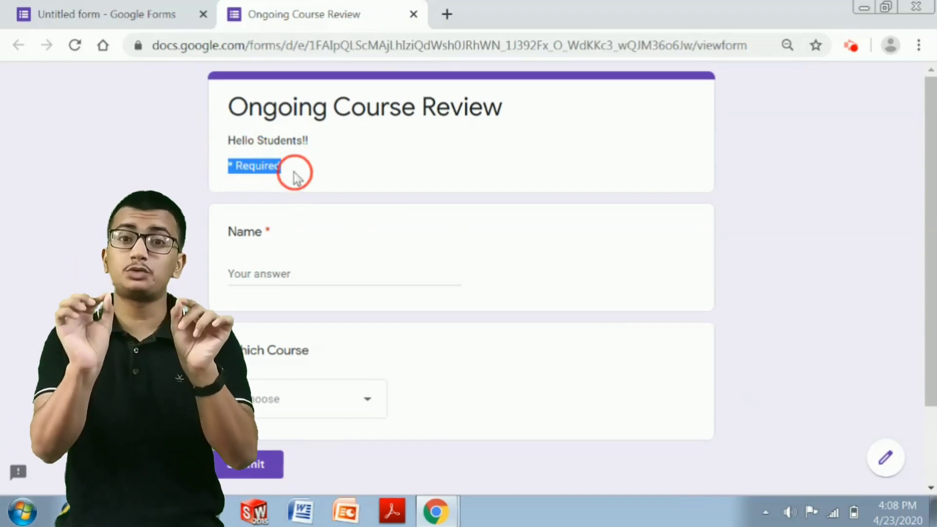
{"action": "left_click_drag", "start_coordinate": [273, 226], "coordinate": [259, 227]}
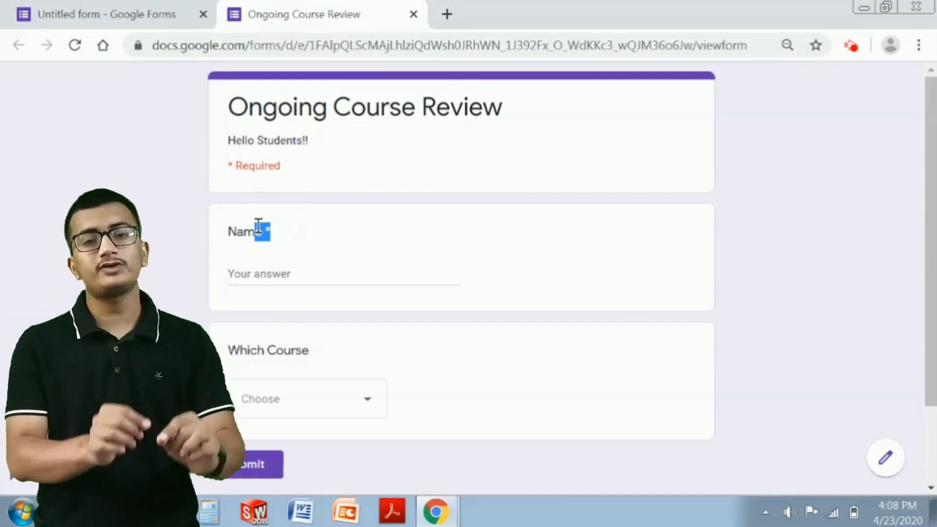
{"action": "left_click", "coordinate": [283, 232]}
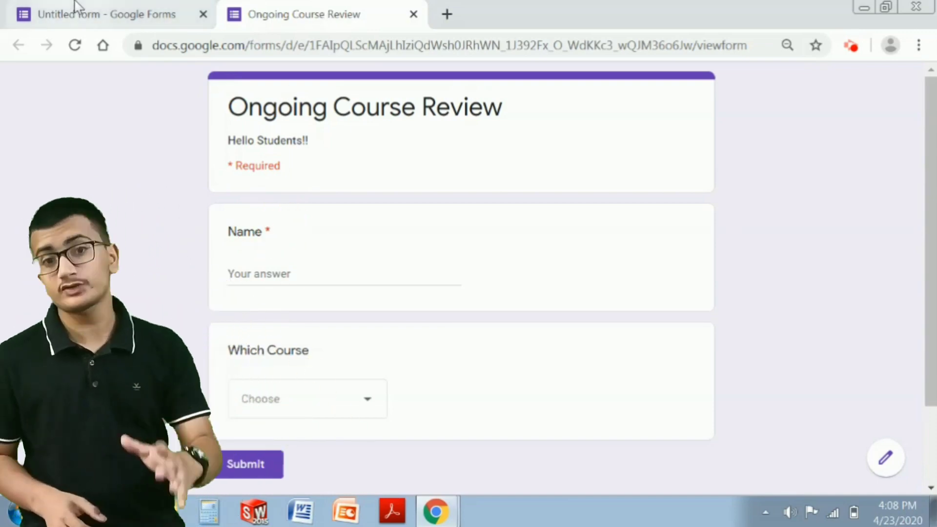
{"action": "left_click", "coordinate": [75, 12]}
{"action": "scroll", "coordinate": [459, 227], "scroll_direction": "down", "scroll_amount": 4}
{"action": "left_click", "coordinate": [457, 224]}
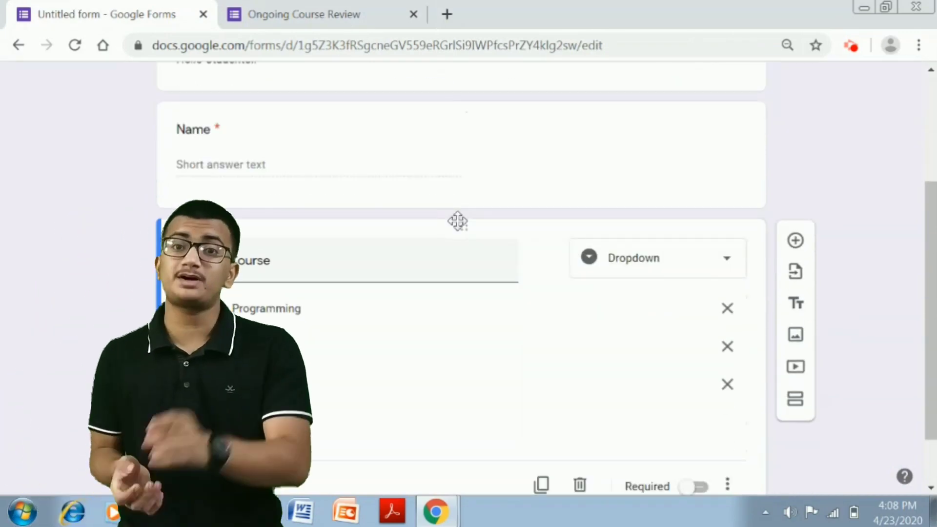
{"action": "scroll", "coordinate": [458, 224], "scroll_direction": "down", "scroll_amount": 1}
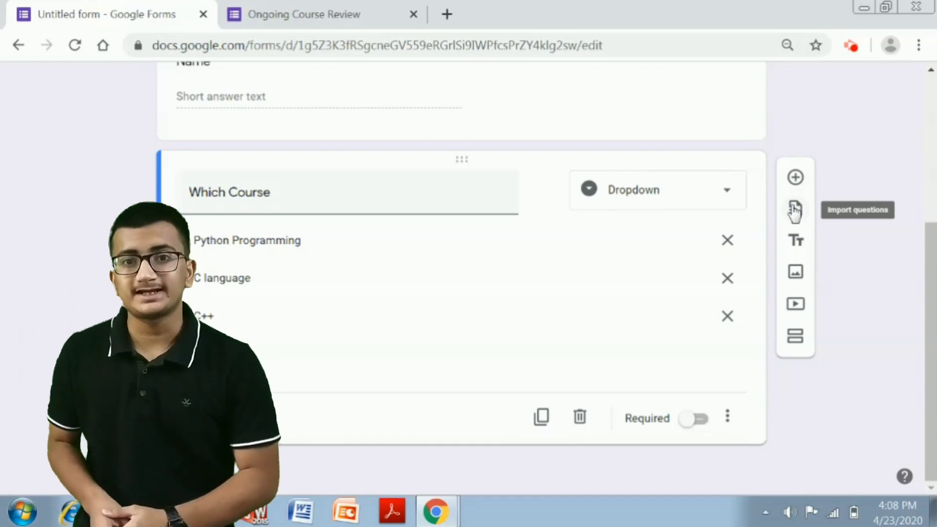
{"action": "left_click", "coordinate": [795, 209]}
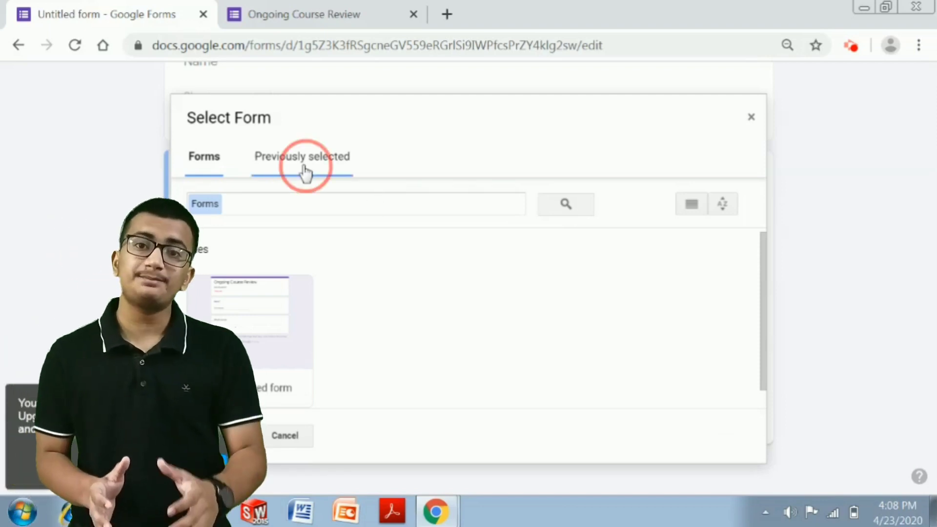
{"action": "left_click", "coordinate": [196, 165]}
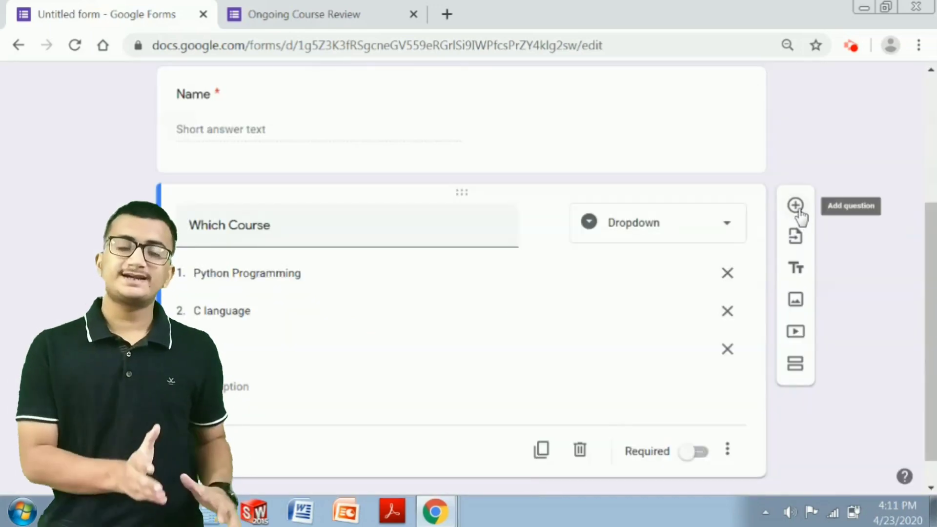
- Add a third question 'Who is your mentor' kept as Short answer
{"action": "left_click", "coordinate": [796, 209]}
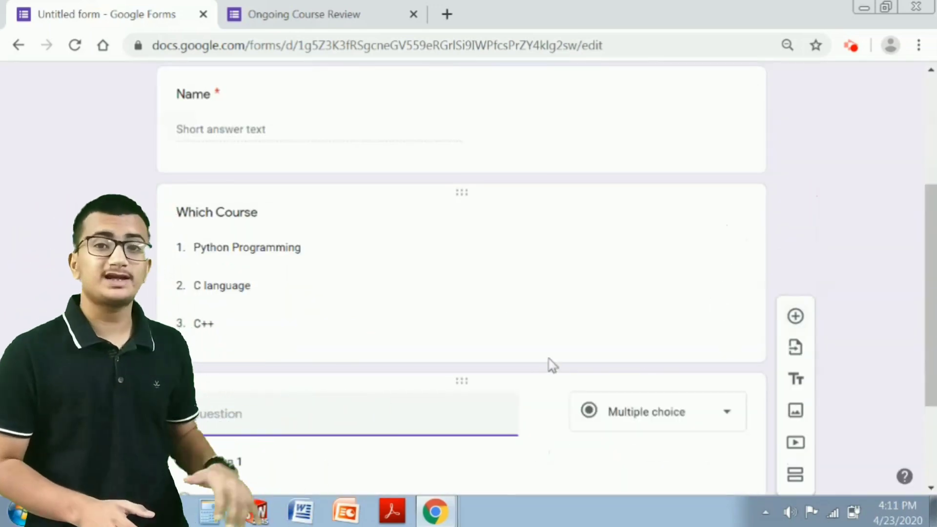
{"action": "scroll", "coordinate": [488, 332], "scroll_direction": "down", "scroll_amount": 3}
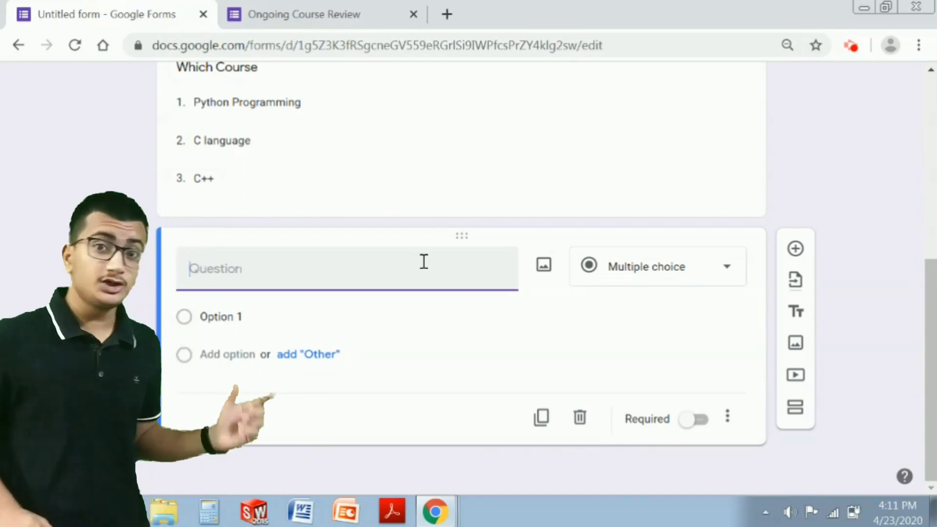
{"action": "type", "text": "Who is y"}
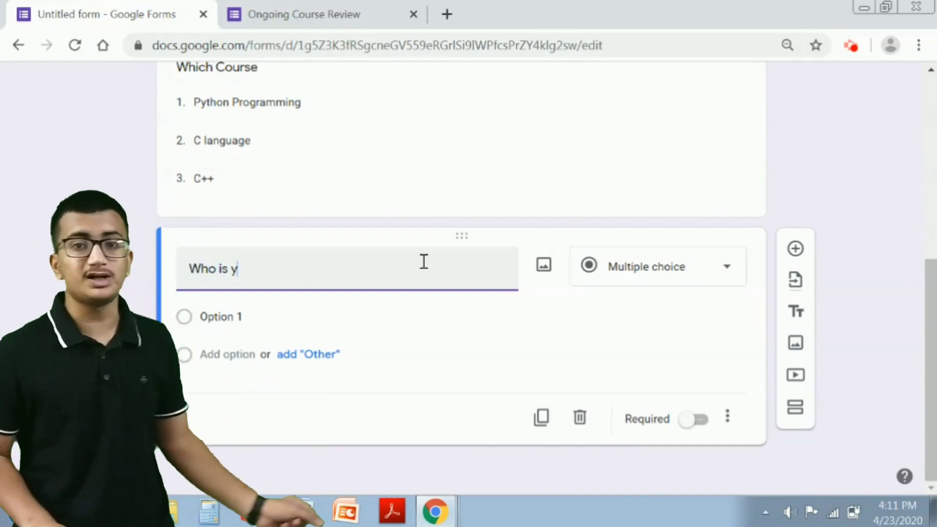
{"action": "type", "text": "our ment"}
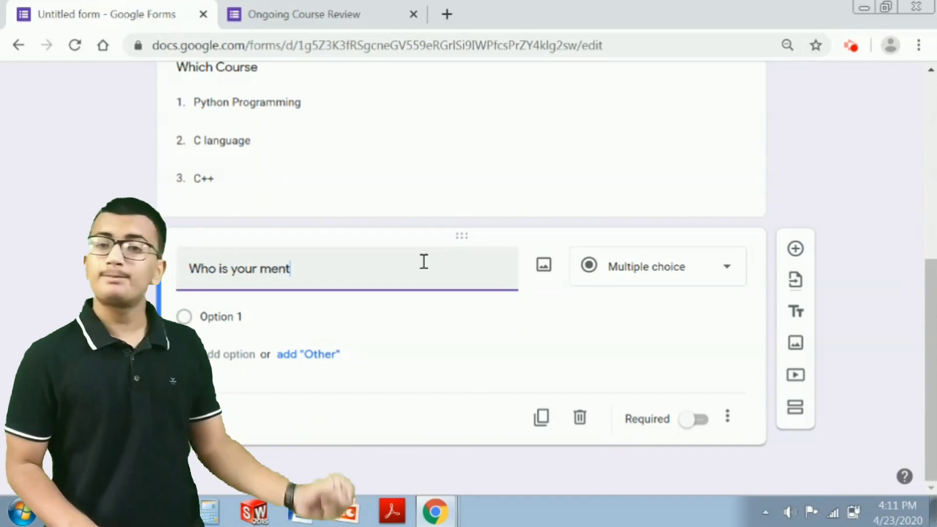
{"action": "type", "text": "or"}
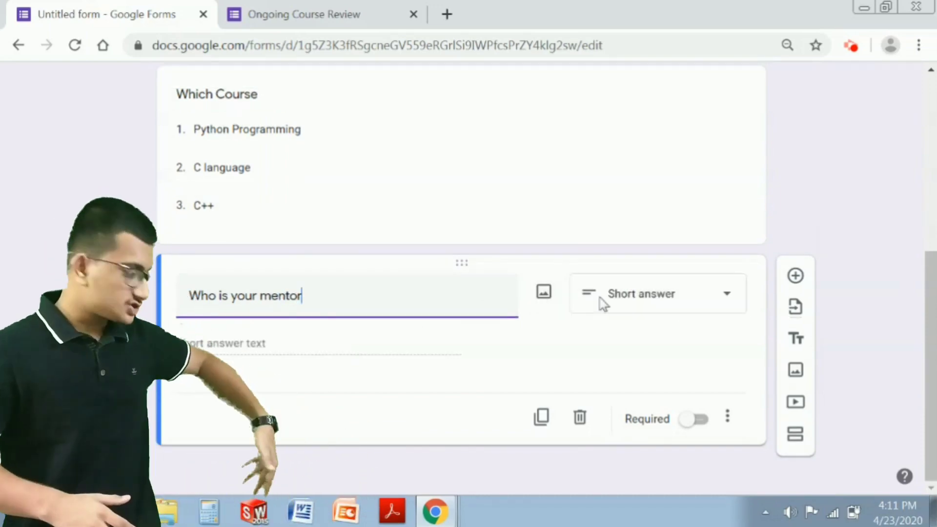
{"action": "left_click", "coordinate": [600, 300]}
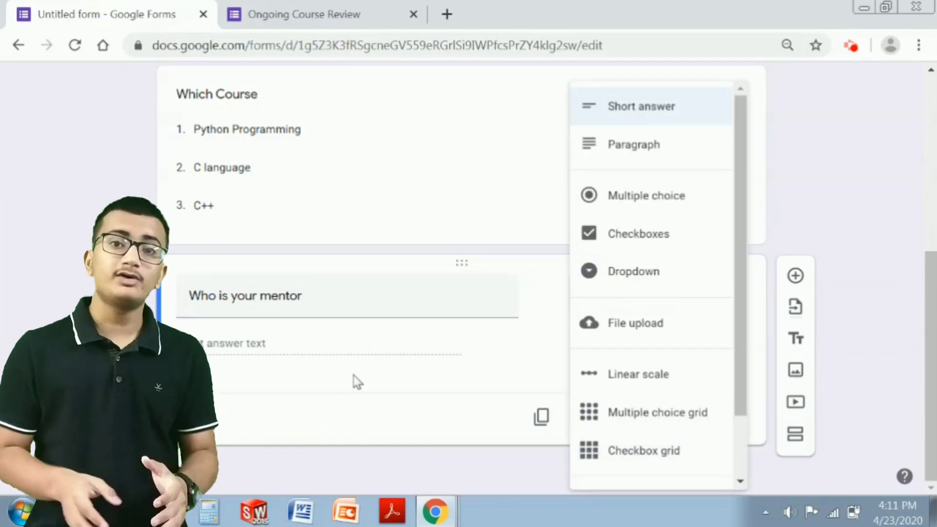
{"action": "left_click", "coordinate": [339, 344]}
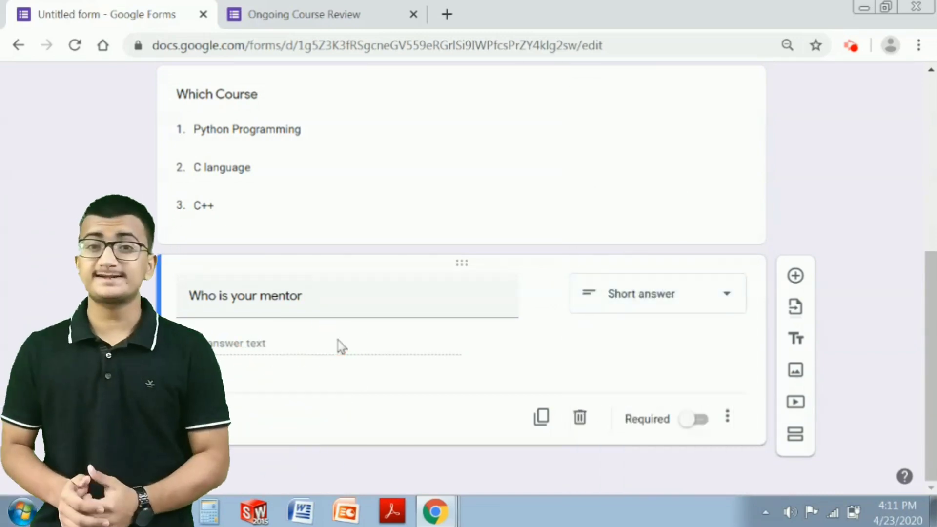
{"action": "left_click", "coordinate": [619, 304]}
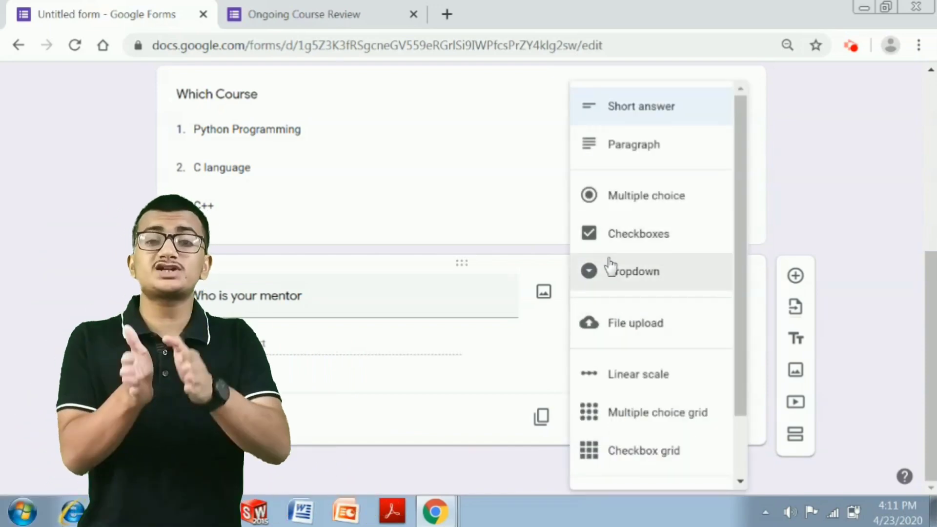
{"action": "left_click", "coordinate": [777, 365]}
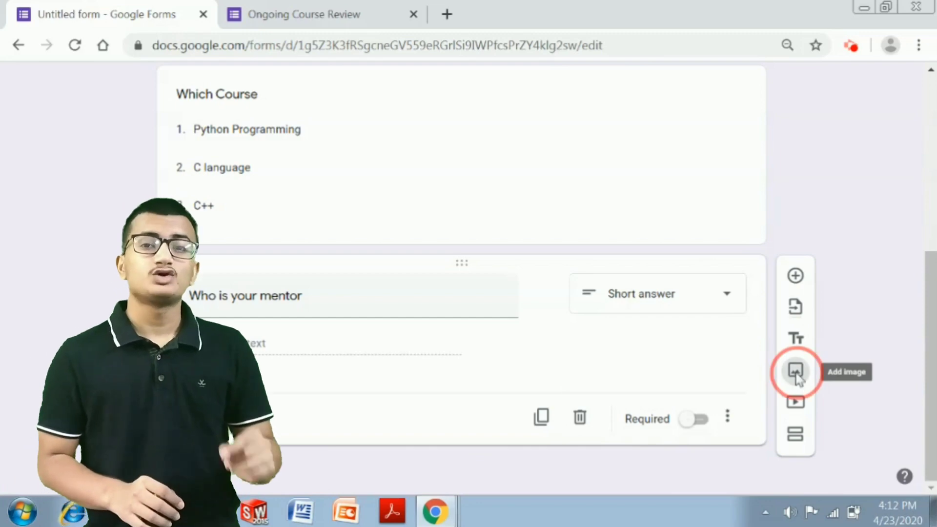
- Browse the Insert image options: Camera, By URL, Photos, Google Drive and Upload
{"action": "left_click", "coordinate": [749, 354]}
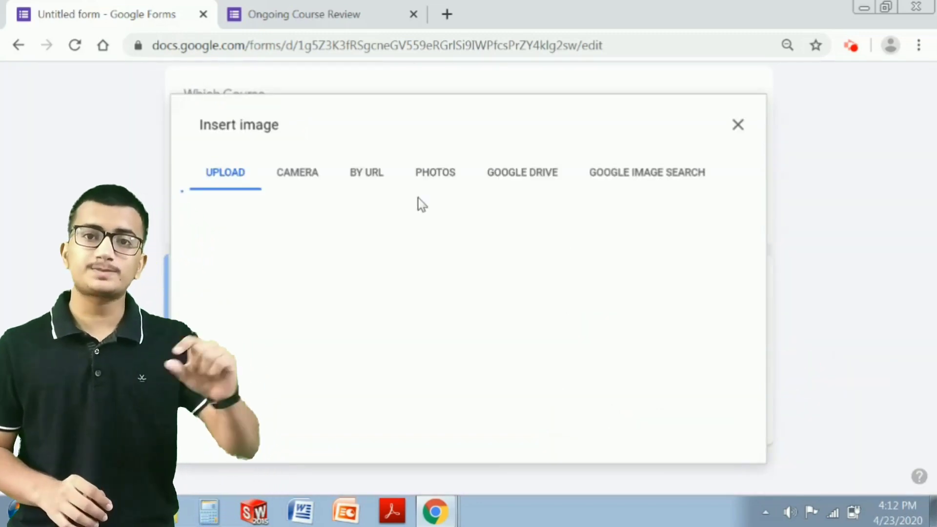
{"action": "left_click", "coordinate": [302, 183]}
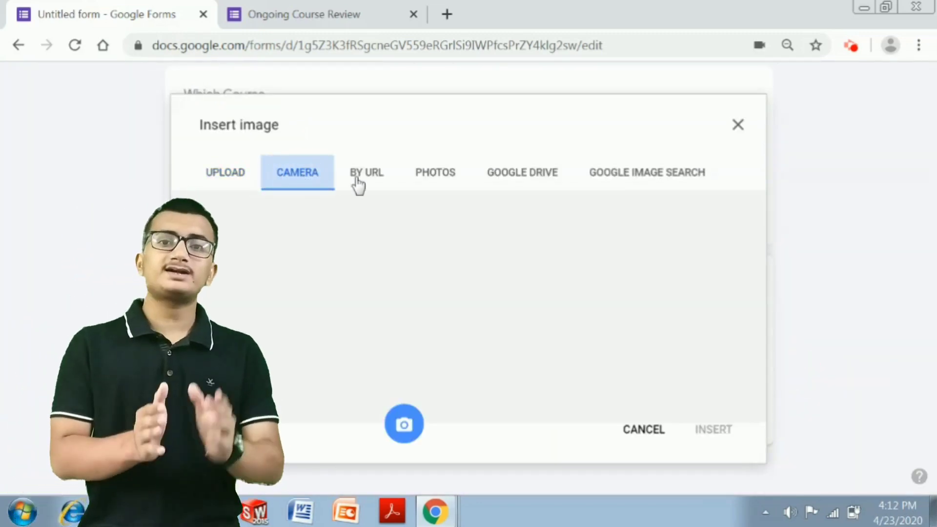
{"action": "left_click", "coordinate": [364, 176]}
{"action": "left_click", "coordinate": [436, 173]}
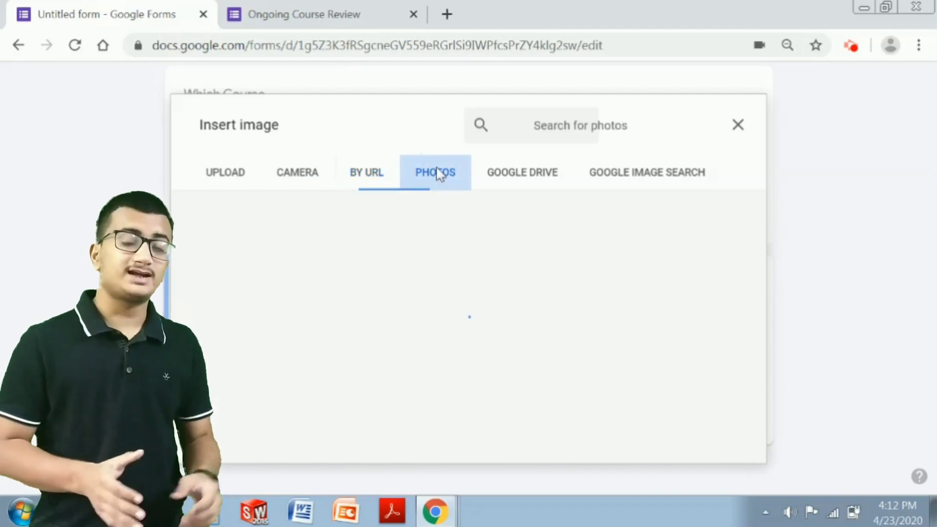
{"action": "left_click", "coordinate": [496, 174]}
{"action": "left_click", "coordinate": [224, 186]}
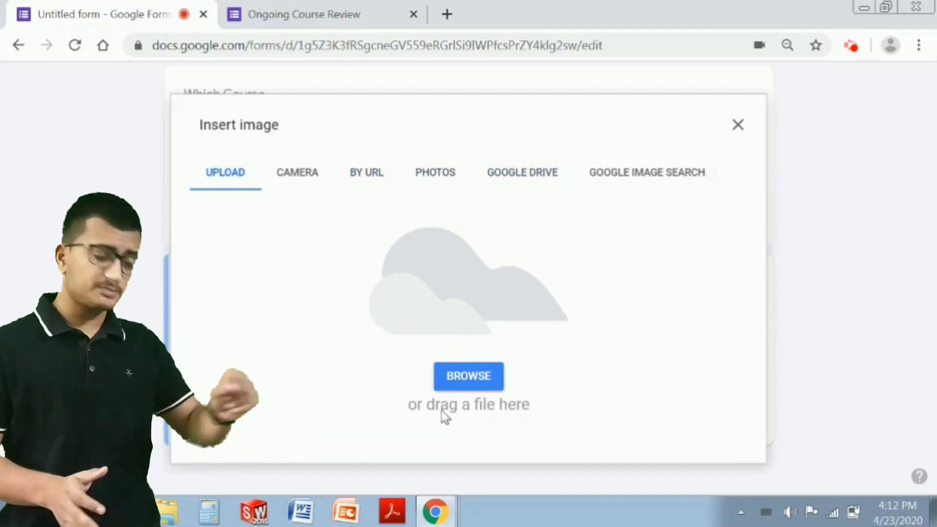
- Cancel the file picker, close the image window unused, and start adding a YouTube video
{"action": "left_click", "coordinate": [469, 379]}
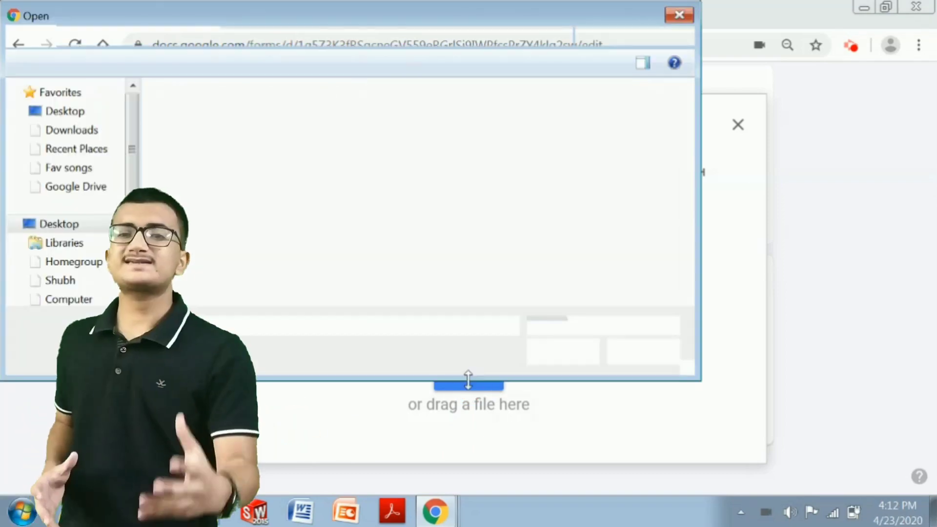
{"action": "left_click", "coordinate": [676, 16]}
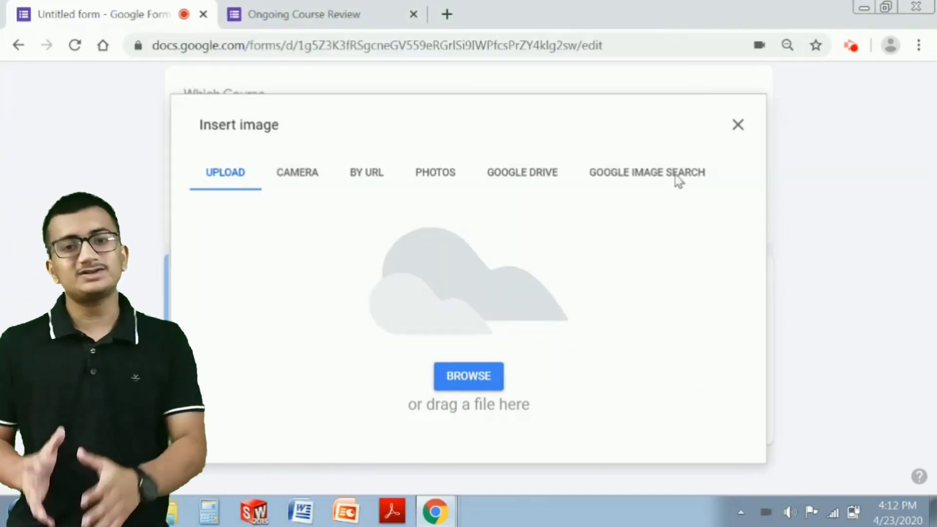
{"action": "left_click", "coordinate": [738, 125]}
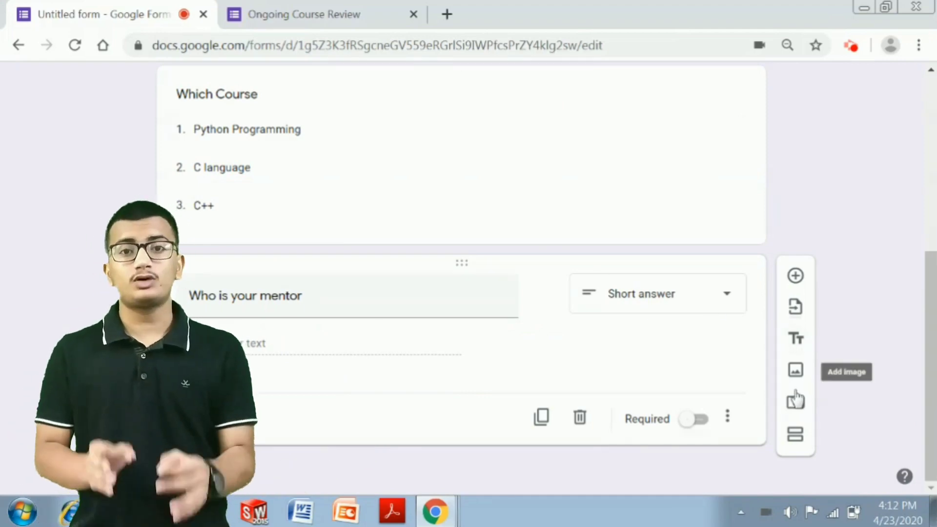
{"action": "left_click", "coordinate": [794, 403]}
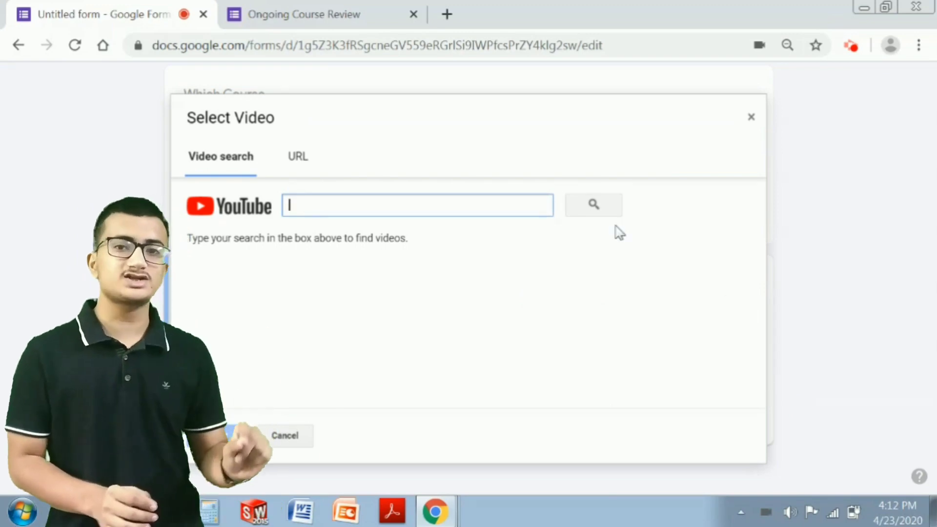
- Close the Select Video dialog without adding a video and scroll back up
{"action": "left_click", "coordinate": [399, 242]}
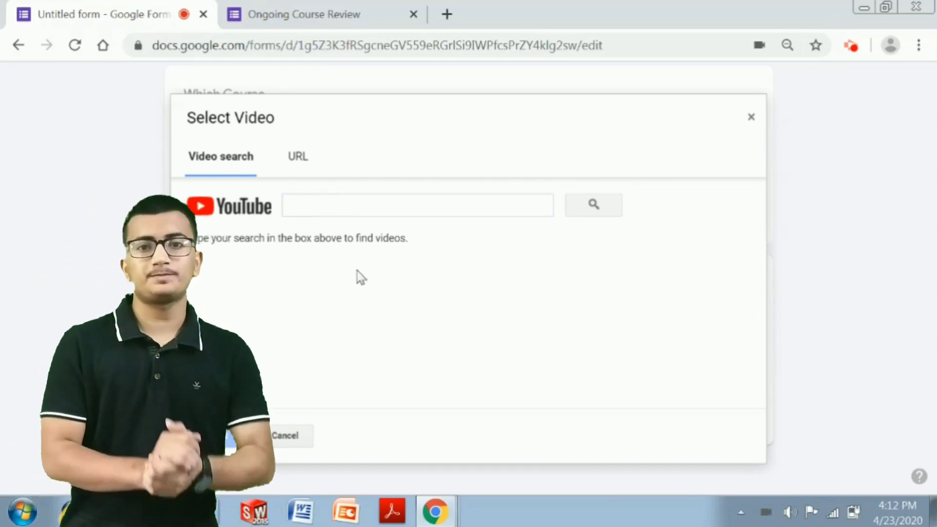
{"action": "left_click", "coordinate": [751, 120]}
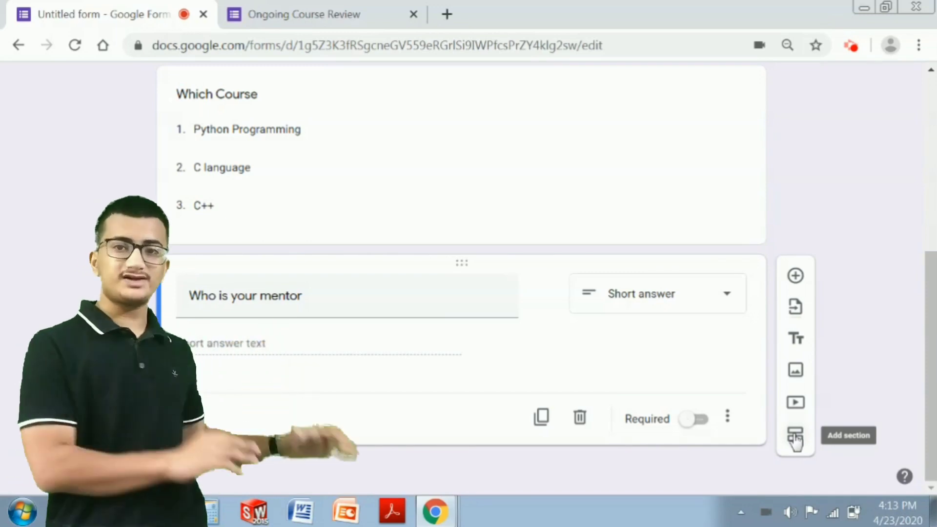
{"action": "scroll", "coordinate": [795, 439], "scroll_direction": "up", "scroll_amount": 6}
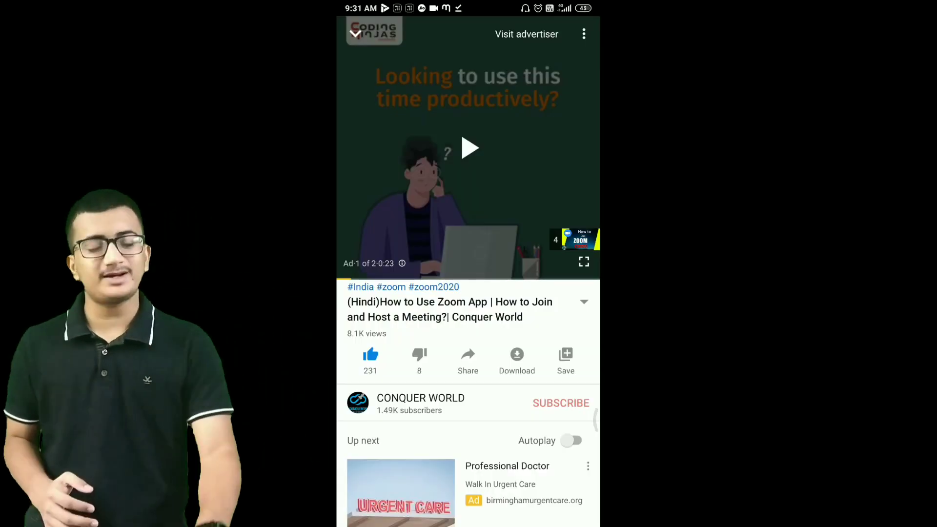
{"action": "scroll", "coordinate": [468, 403], "scroll_direction": "down", "scroll_amount": 10}
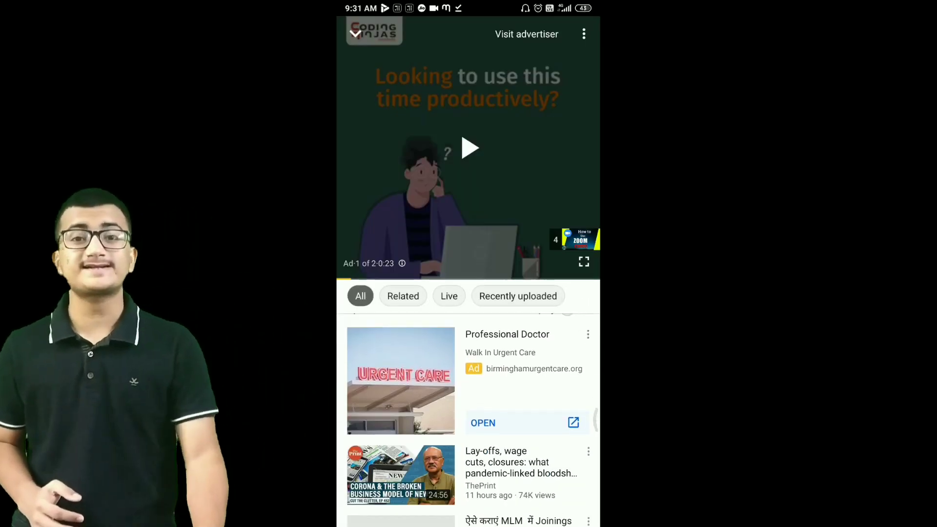
{"action": "scroll", "coordinate": [468, 420], "scroll_direction": "down", "scroll_amount": 10}
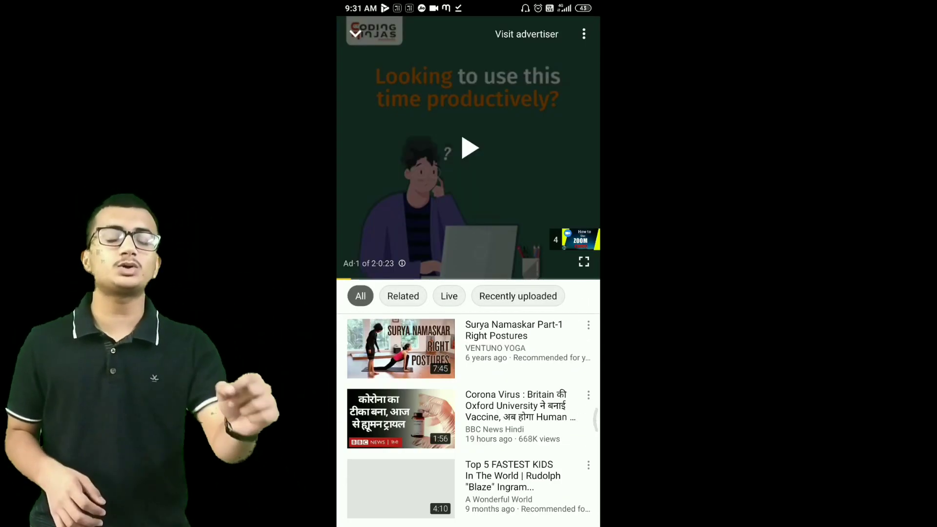
{"action": "scroll", "coordinate": [468, 414], "scroll_direction": "down", "scroll_amount": 2}
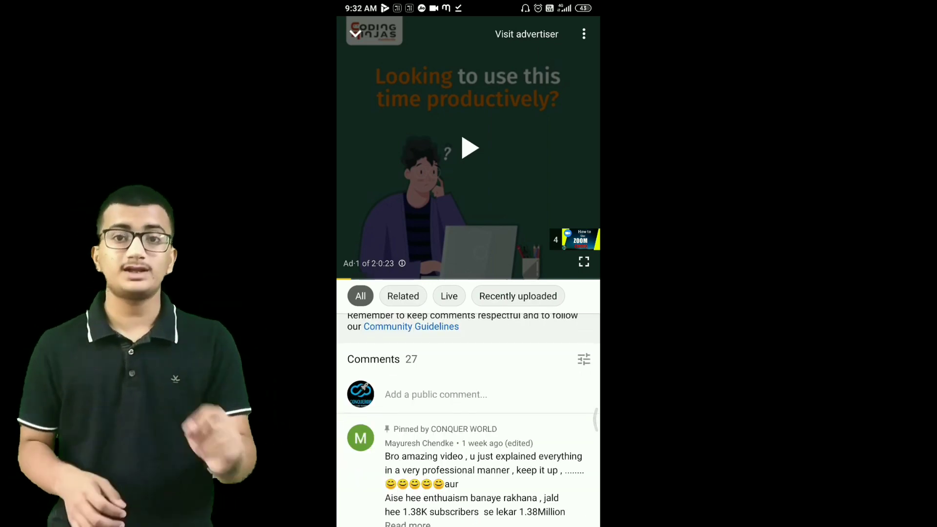
{"action": "left_click", "coordinate": [436, 394]}
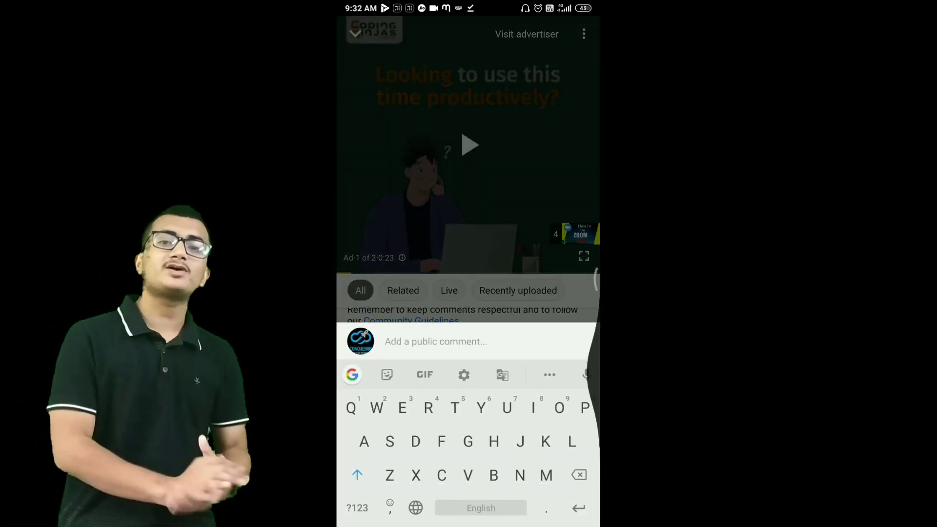
{"action": "key", "text": "Escape"}
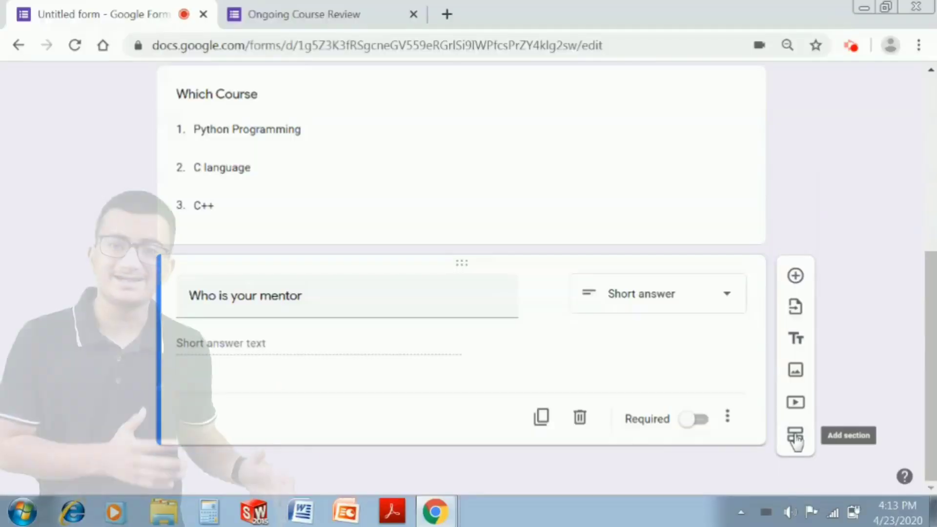
{"action": "left_click", "coordinate": [795, 432]}
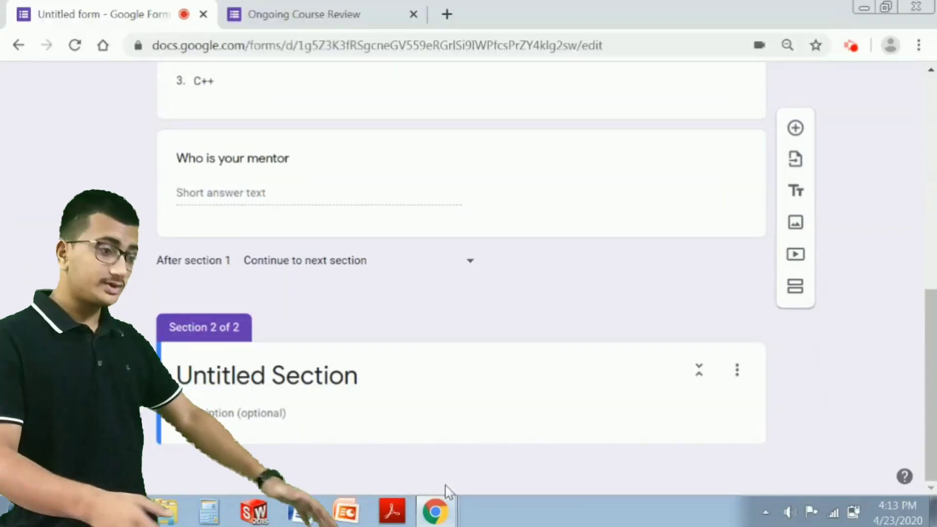
- Rename the new section 'Section-B' and keep section 2 on Continue to next section
{"action": "left_click", "coordinate": [346, 376]}
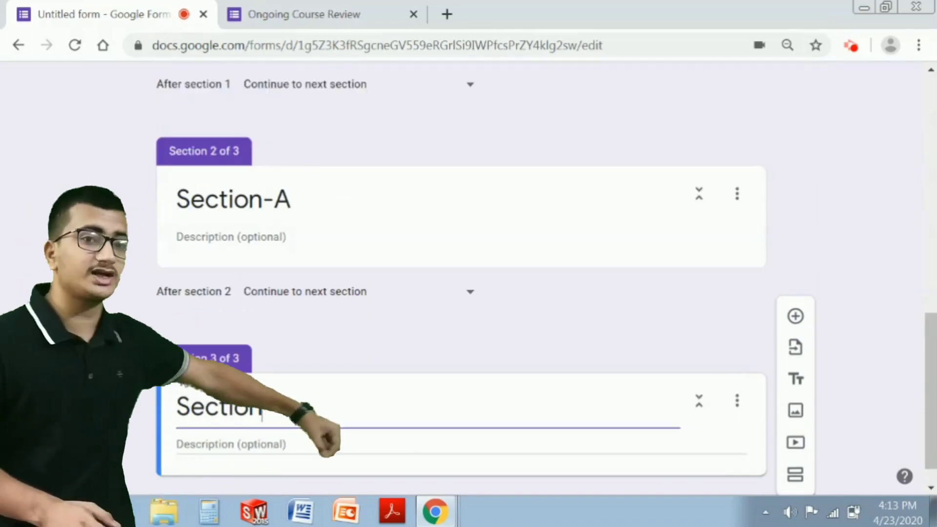
{"action": "type", "text": "B"}
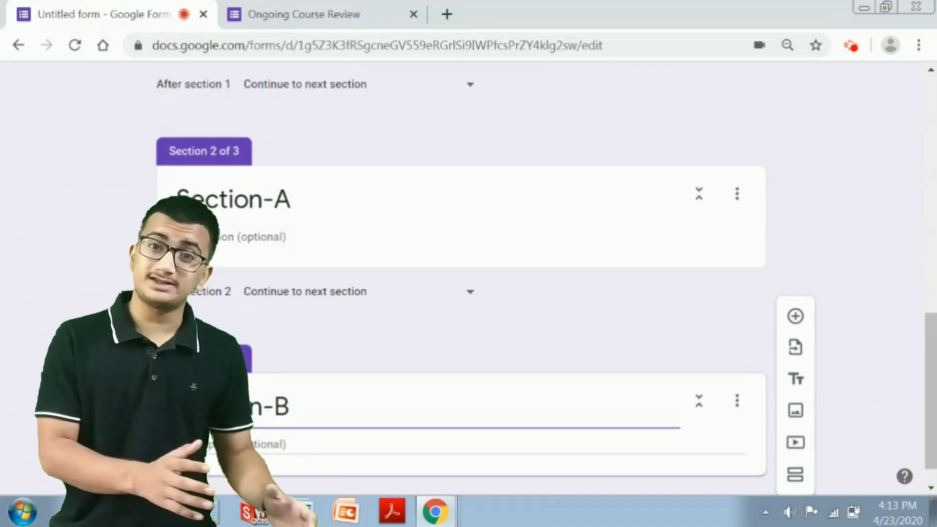
{"action": "left_click", "coordinate": [57, 307]}
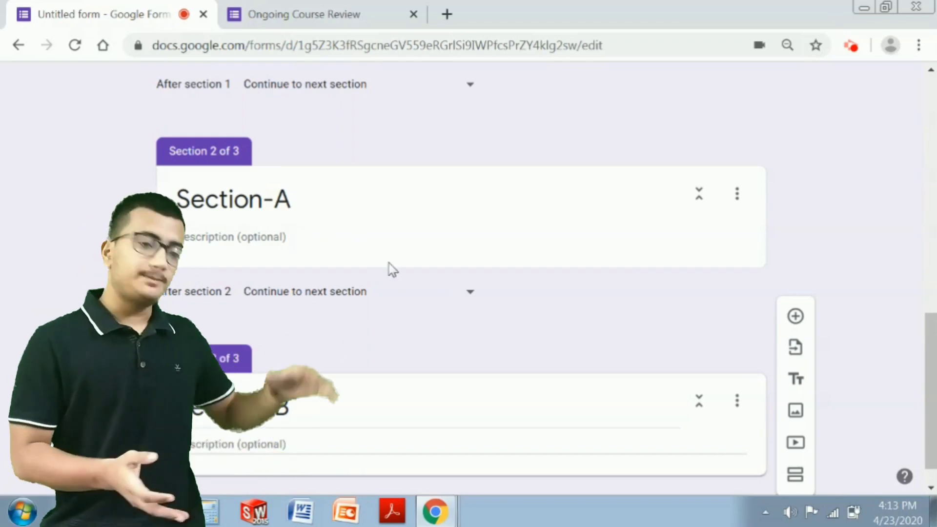
{"action": "left_click", "coordinate": [471, 294]}
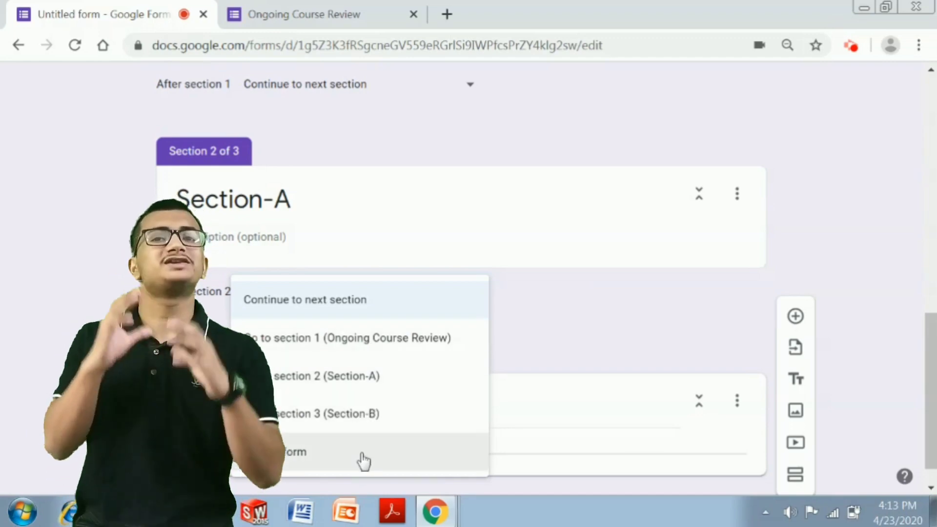
{"action": "left_click", "coordinate": [222, 434]}
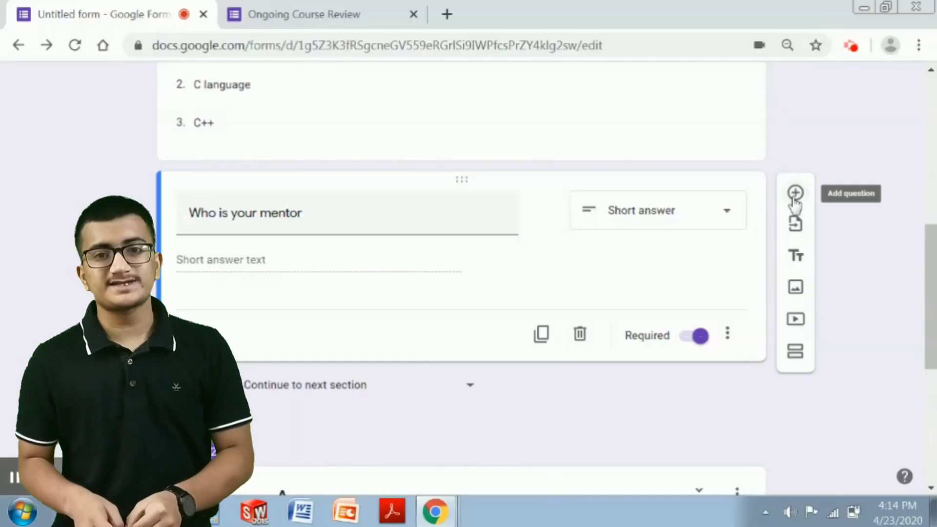
- Add a Date question titled 'Date when you Started or Joined' after the mentor question
{"action": "left_click", "coordinate": [795, 194]}
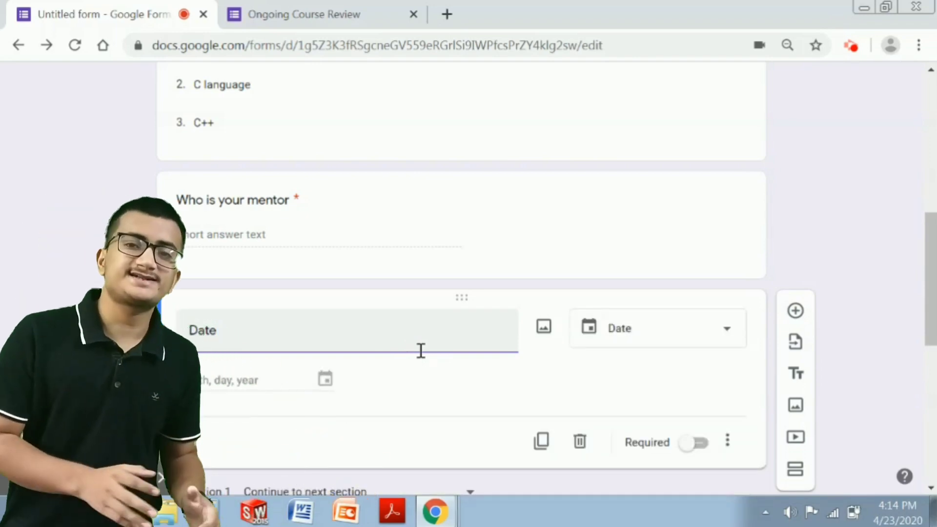
{"action": "type", "text": "wh"}
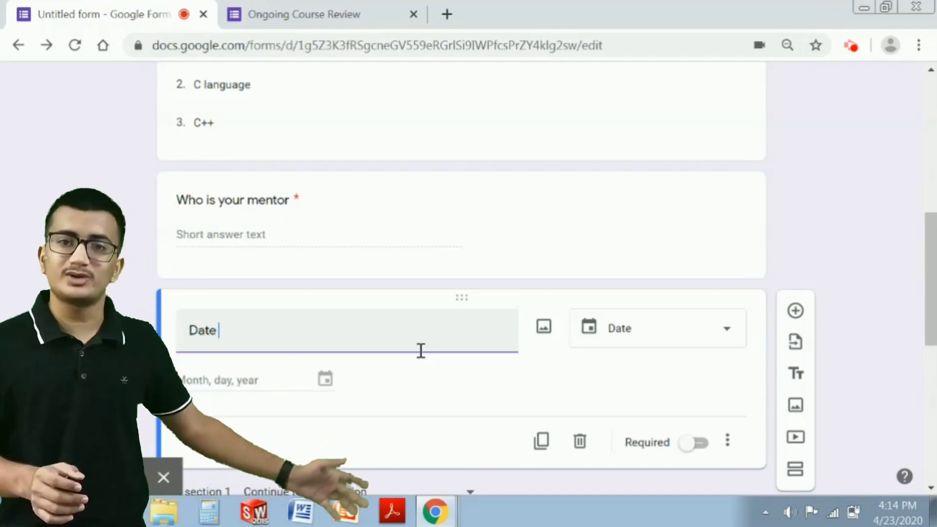
{"action": "type", "text": "en you St"}
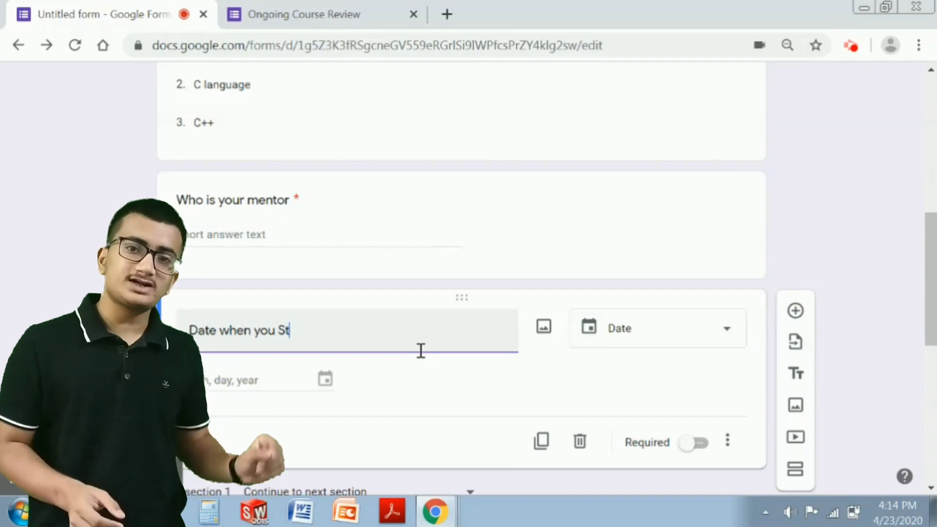
{"action": "type", "text": "ed or Joined"}
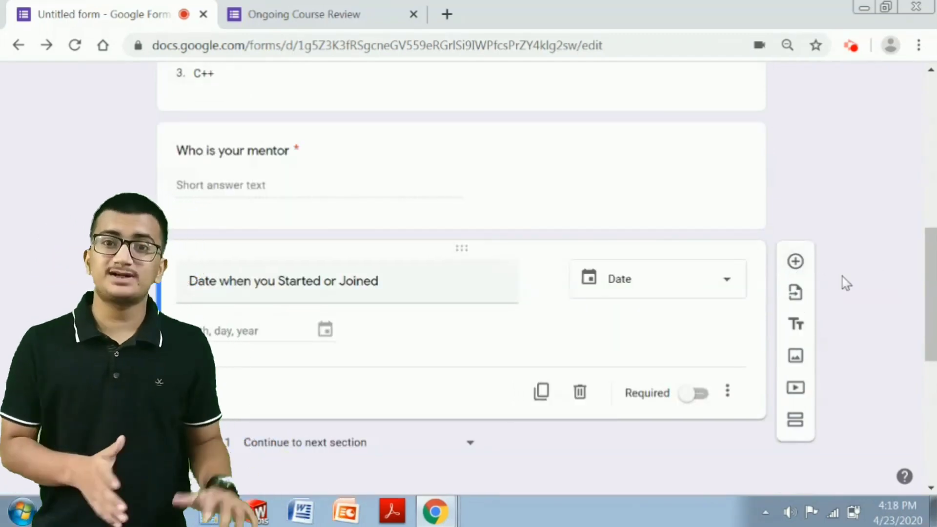
- Add a Time question titled 'Your Lecture Timings' below the start-date question
{"action": "left_click", "coordinate": [795, 262]}
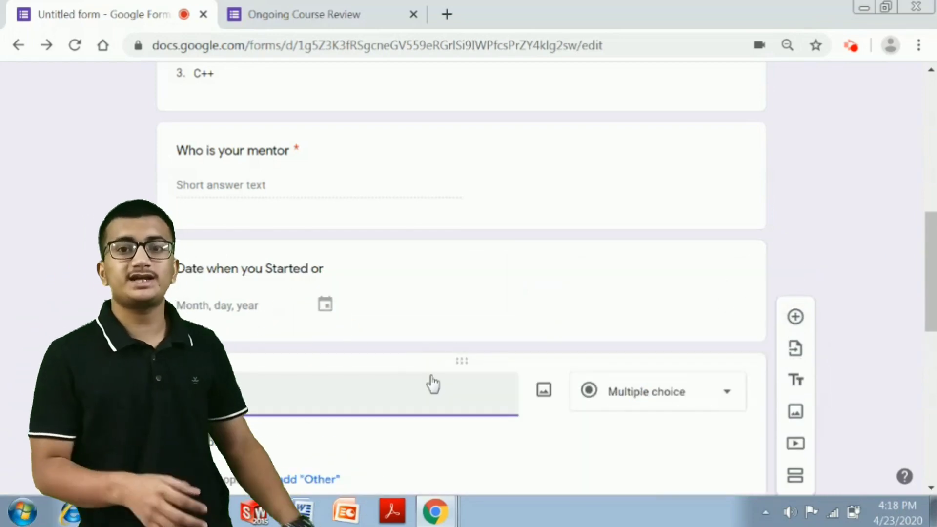
{"action": "type", "text": "Tim"}
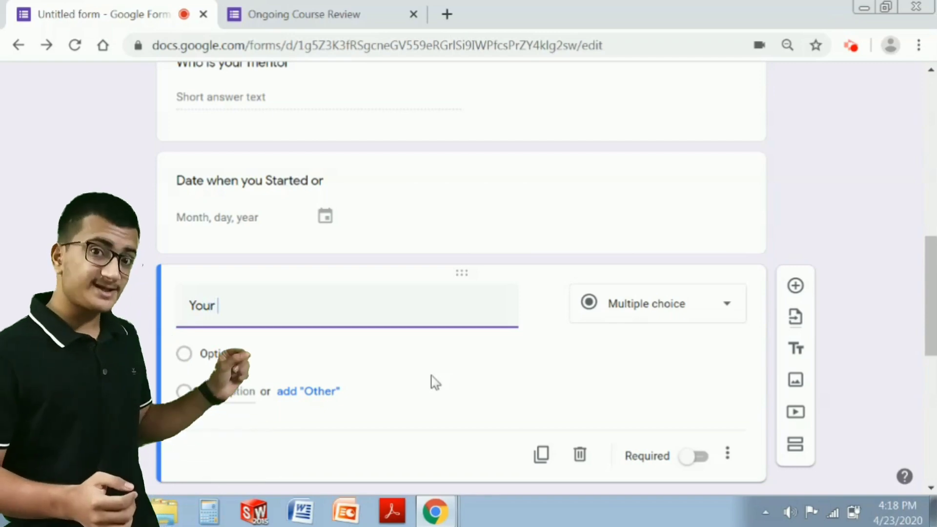
{"action": "type", "text": "Your Lecture Timings"}
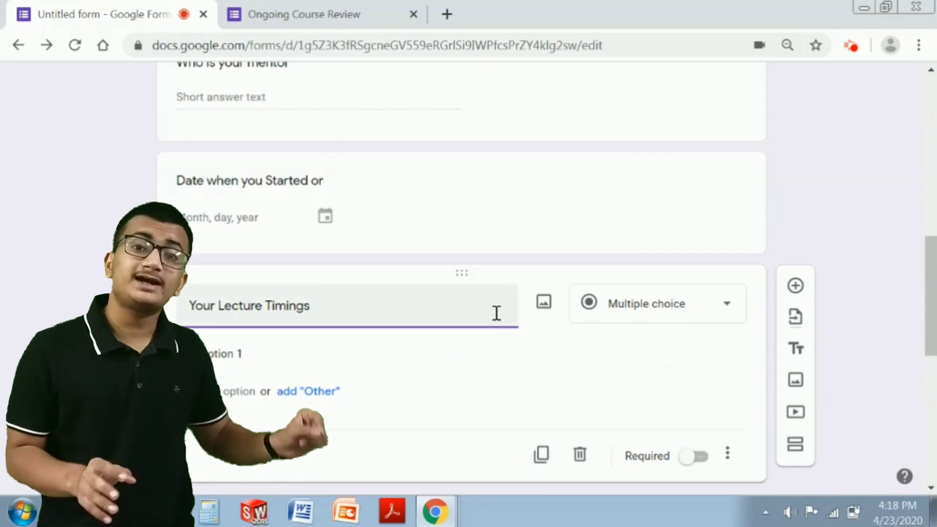
{"action": "left_click", "coordinate": [610, 305]}
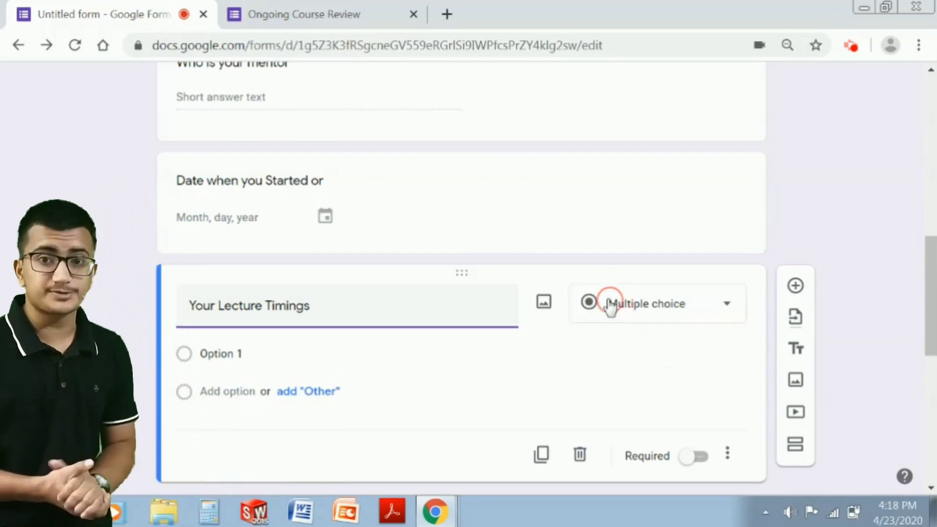
{"action": "scroll", "coordinate": [609, 306], "scroll_direction": "down", "scroll_amount": 2}
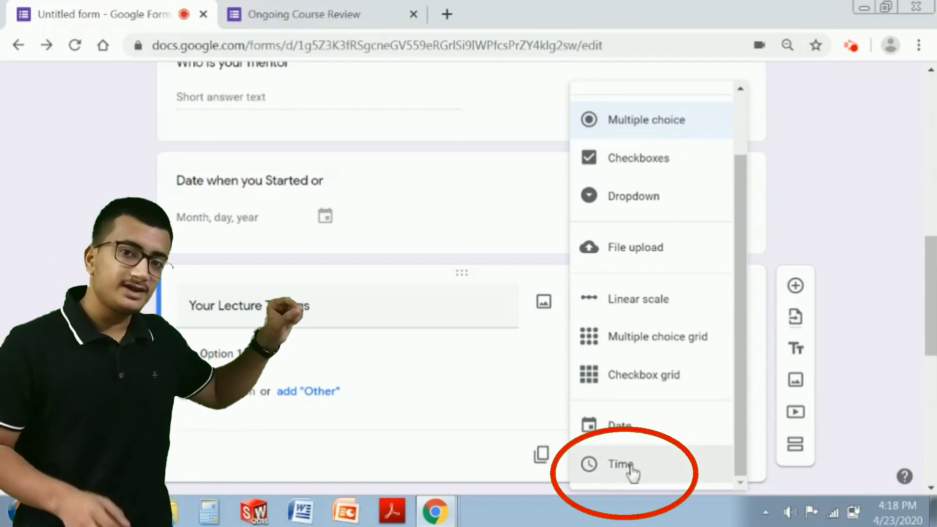
{"action": "left_click", "coordinate": [629, 466]}
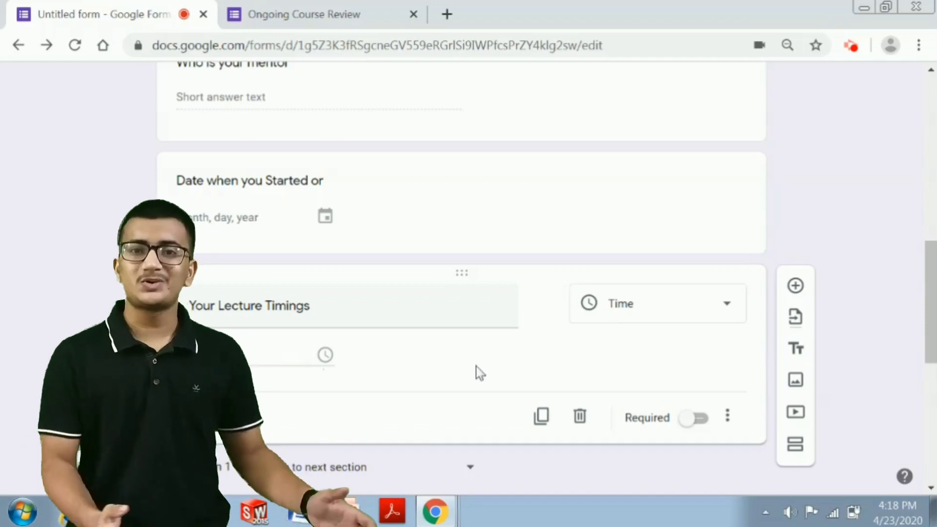
{"action": "scroll", "coordinate": [476, 367], "scroll_direction": "down", "scroll_amount": 2}
- Make 'Your Lecture Timings' required, then add an 'If you have any Doubts' question set to File upload
{"action": "left_click", "coordinate": [693, 330]}
{"action": "scroll", "coordinate": [693, 330], "scroll_direction": "up", "scroll_amount": 2}
{"action": "left_click", "coordinate": [795, 286]}
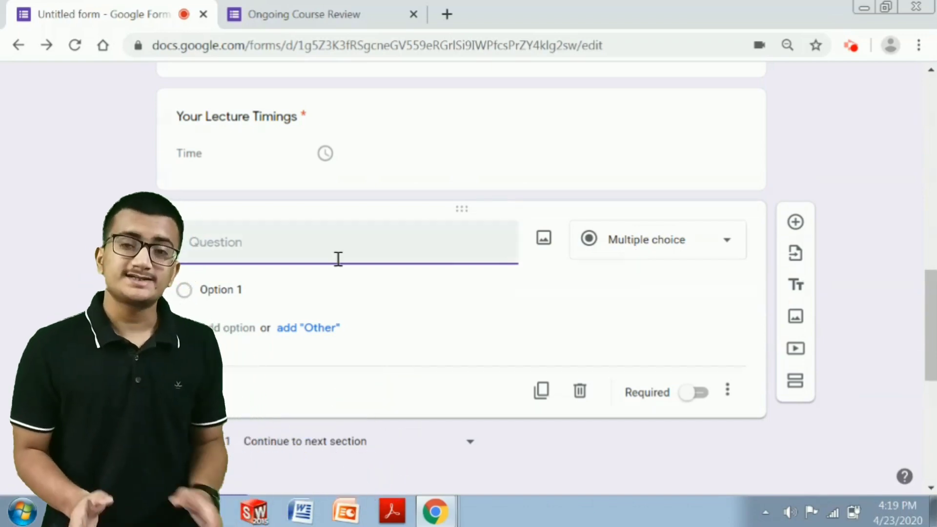
{"action": "type", "text": "If you have any D"}
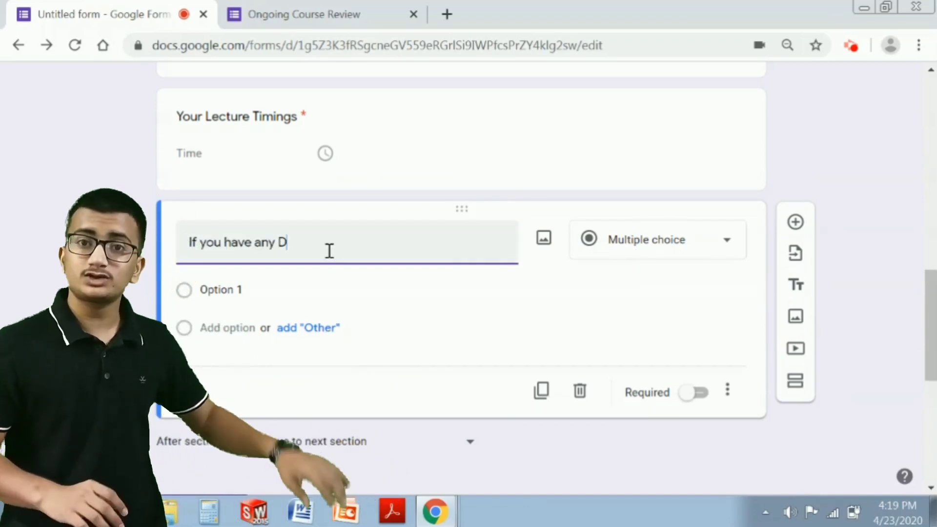
{"action": "type", "text": "oubts"}
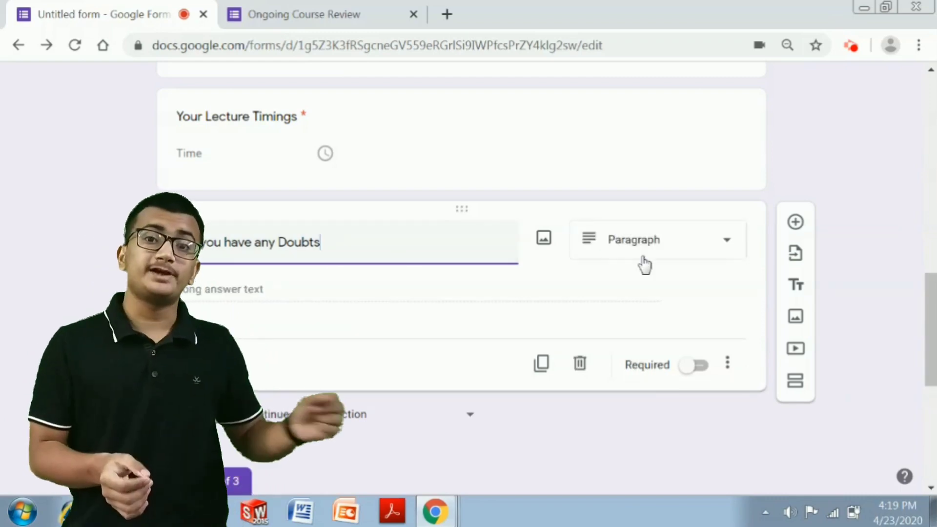
{"action": "left_click", "coordinate": [644, 244]}
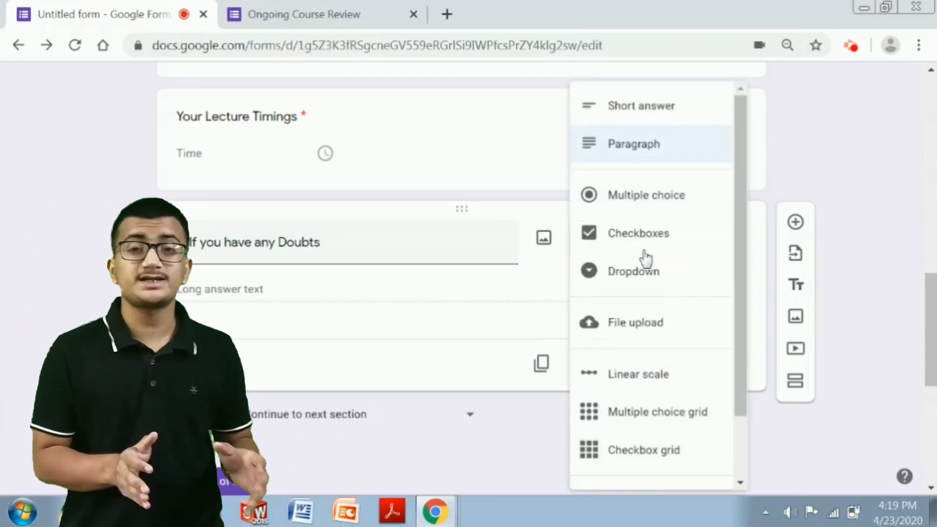
{"action": "scroll", "coordinate": [644, 259], "scroll_direction": "down", "scroll_amount": 2}
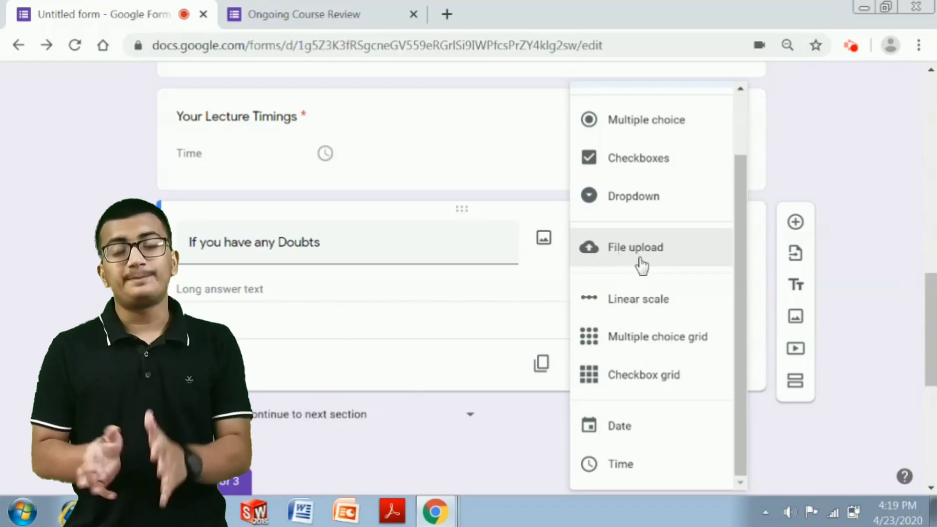
{"action": "left_click", "coordinate": [640, 263]}
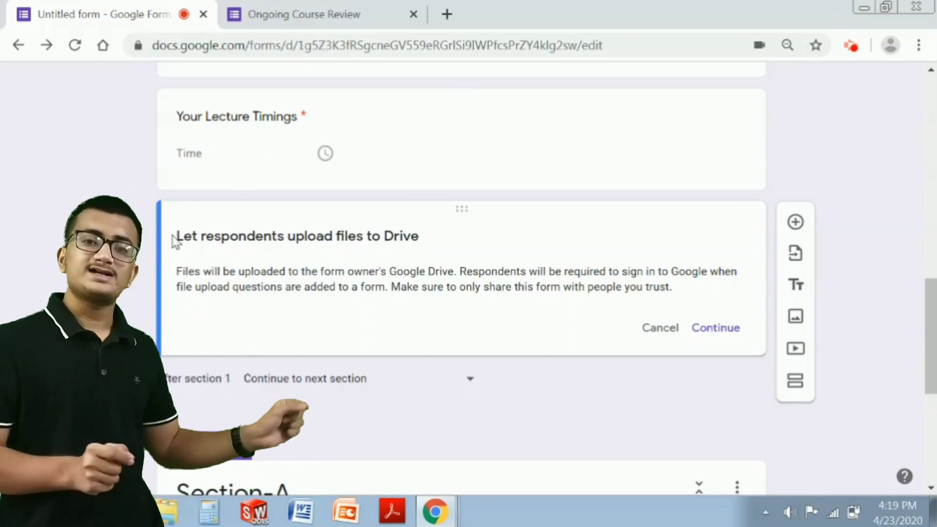
- Accept the Drive upload notice so 'If you have any Doubts' takes 1 file up to 10 MB
{"action": "left_click_drag", "start_coordinate": [220, 239], "coordinate": [354, 230]}
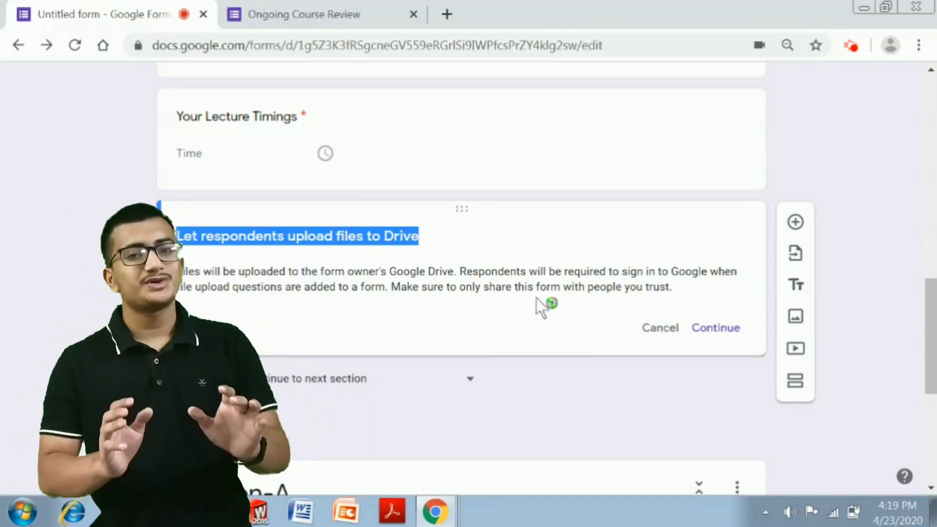
{"action": "left_click", "coordinate": [707, 329]}
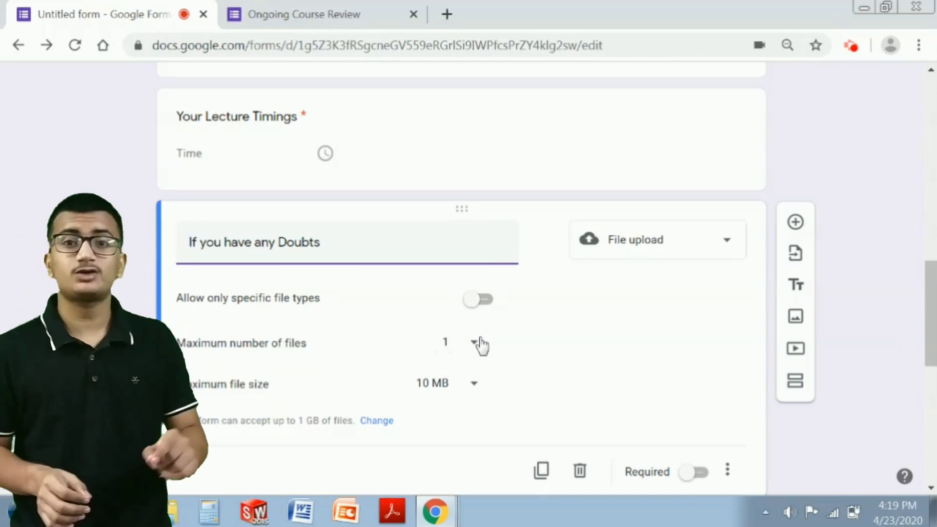
{"action": "left_click", "coordinate": [481, 343]}
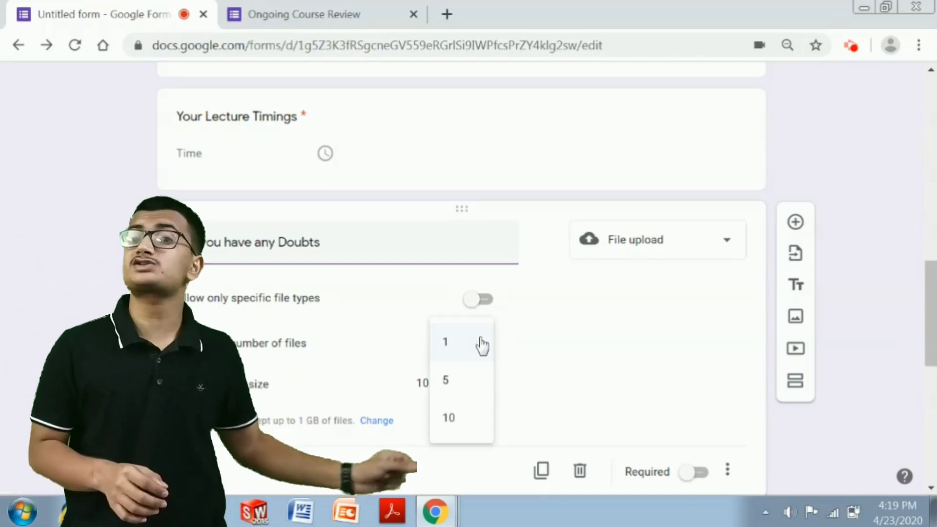
{"action": "left_click", "coordinate": [448, 381]}
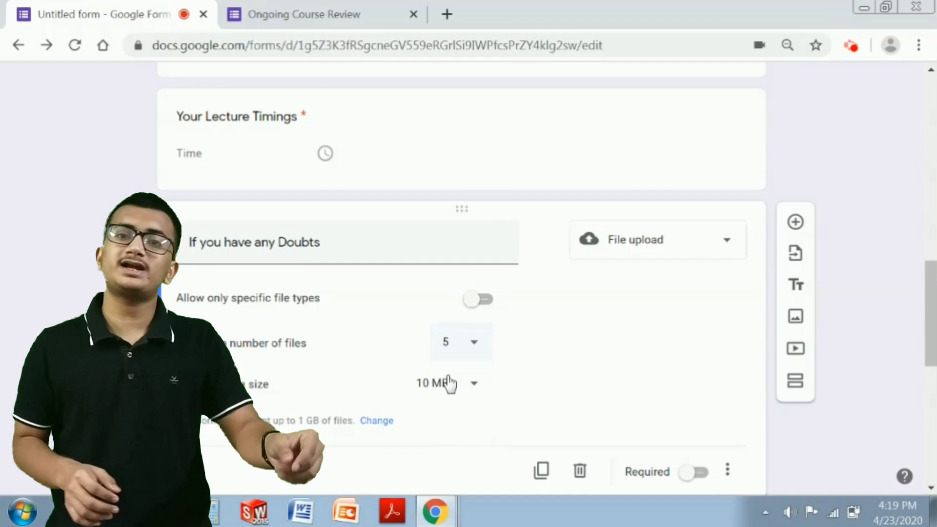
{"action": "left_click", "coordinate": [474, 343]}
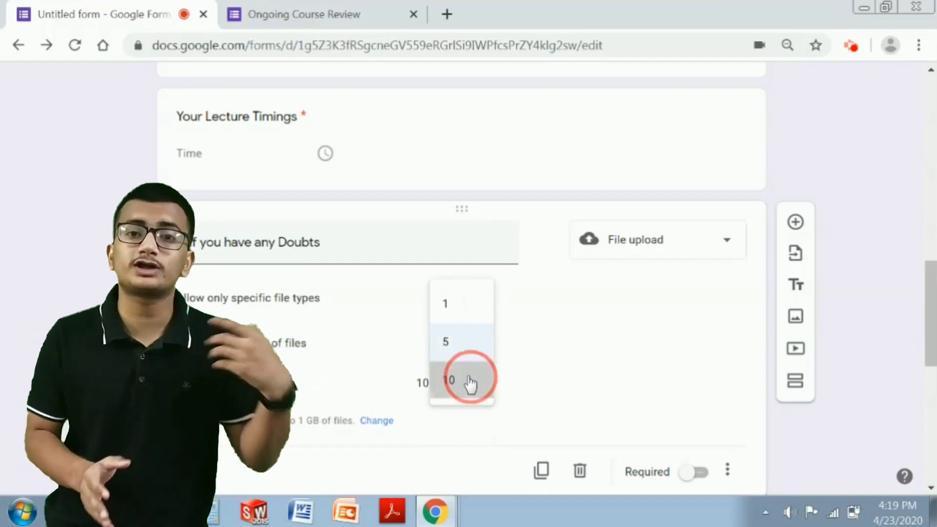
{"action": "left_click", "coordinate": [470, 381]}
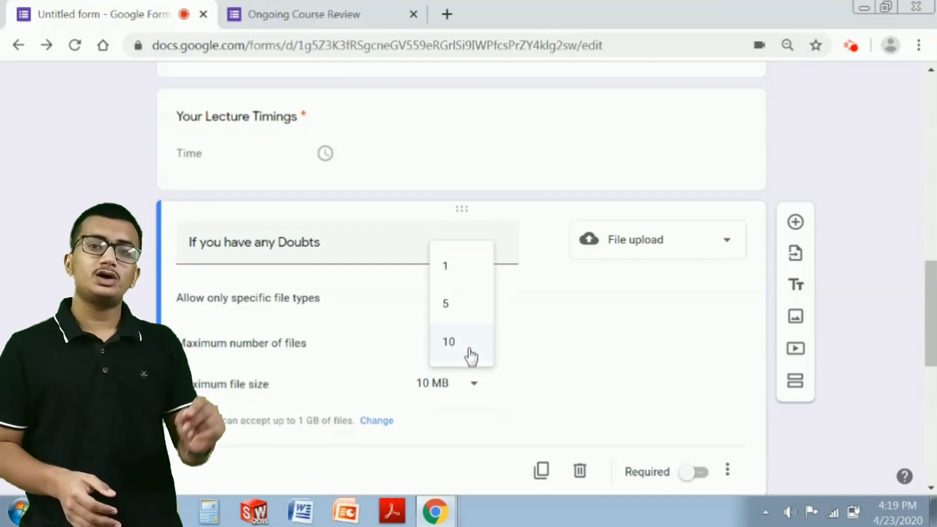
{"action": "left_click", "coordinate": [457, 277]}
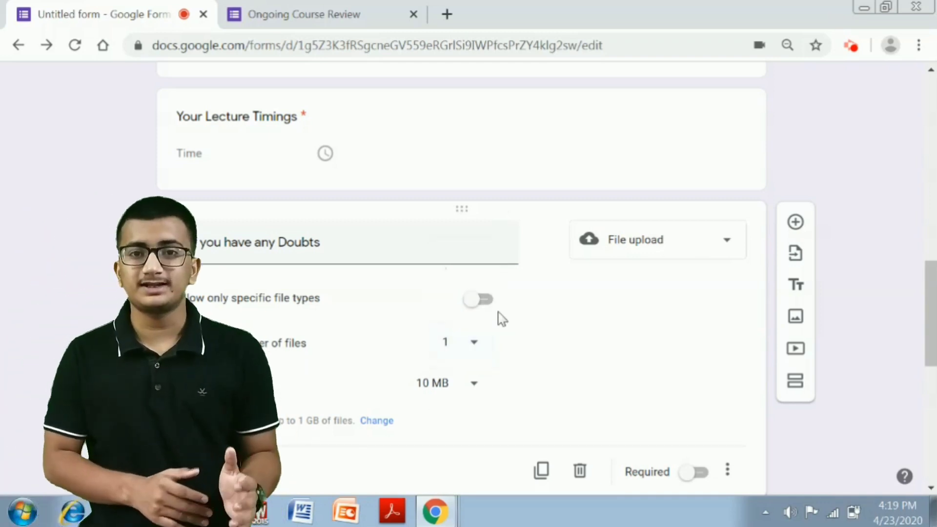
{"action": "left_click", "coordinate": [464, 385]}
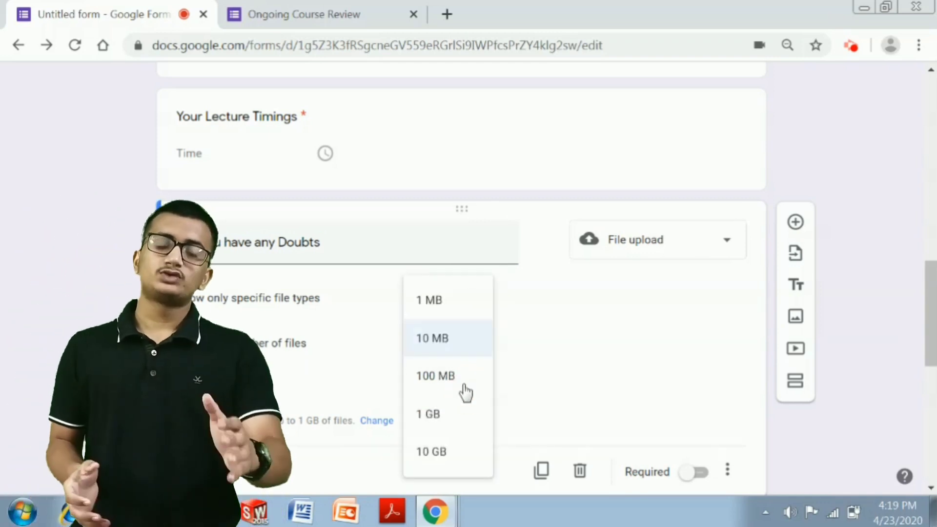
{"action": "left_click", "coordinate": [444, 415]}
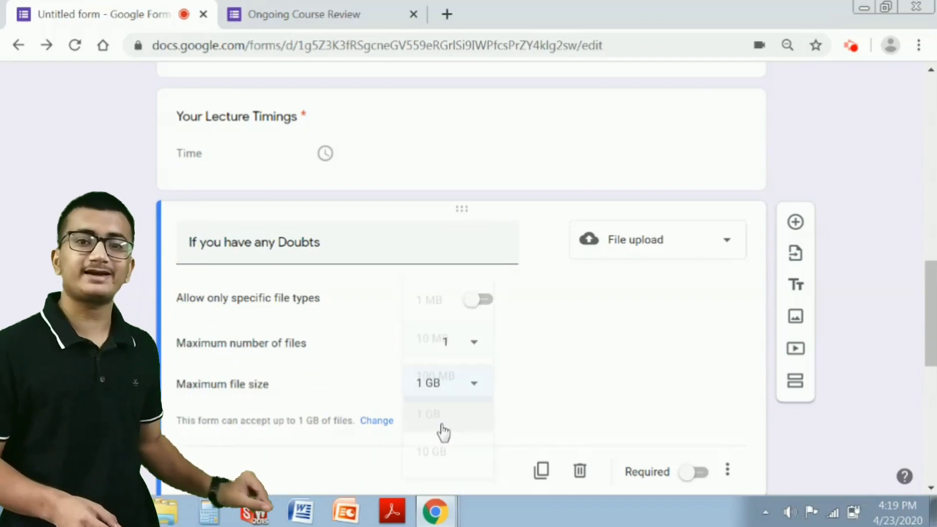
{"action": "left_click", "coordinate": [445, 393]}
{"action": "left_click", "coordinate": [443, 425]}
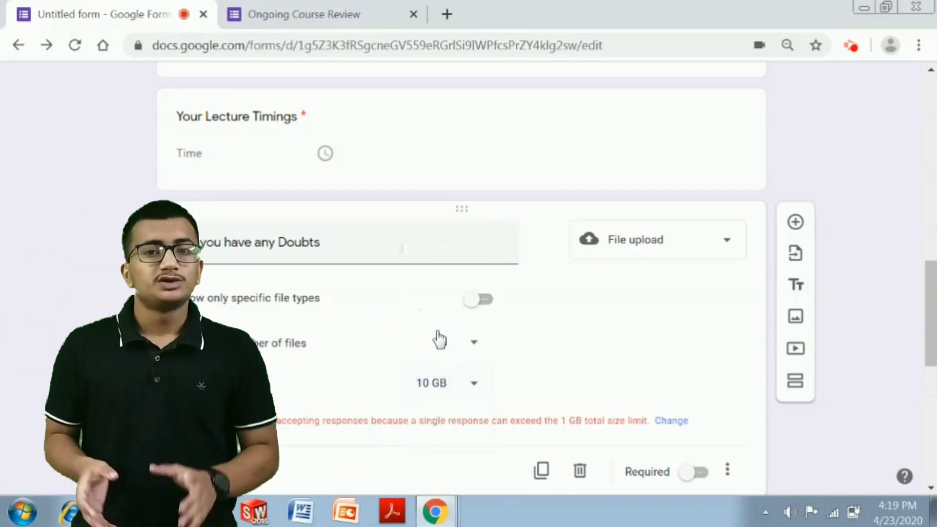
{"action": "left_click", "coordinate": [453, 381]}
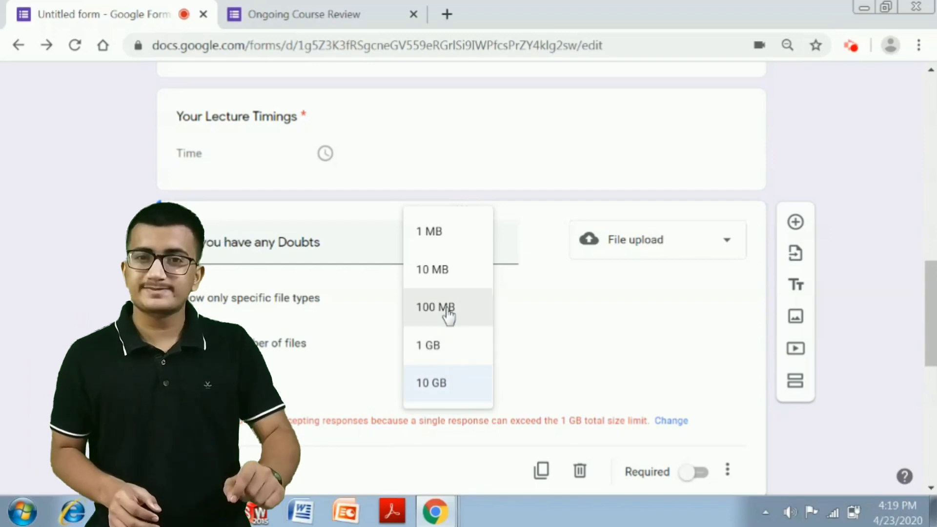
{"action": "left_click", "coordinate": [448, 313]}
{"action": "left_click", "coordinate": [450, 390]}
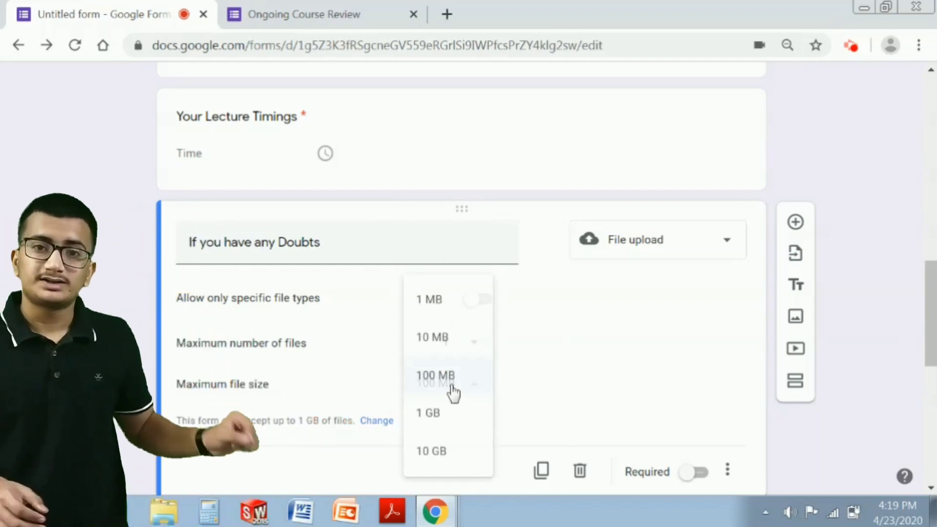
{"action": "left_click", "coordinate": [440, 451]}
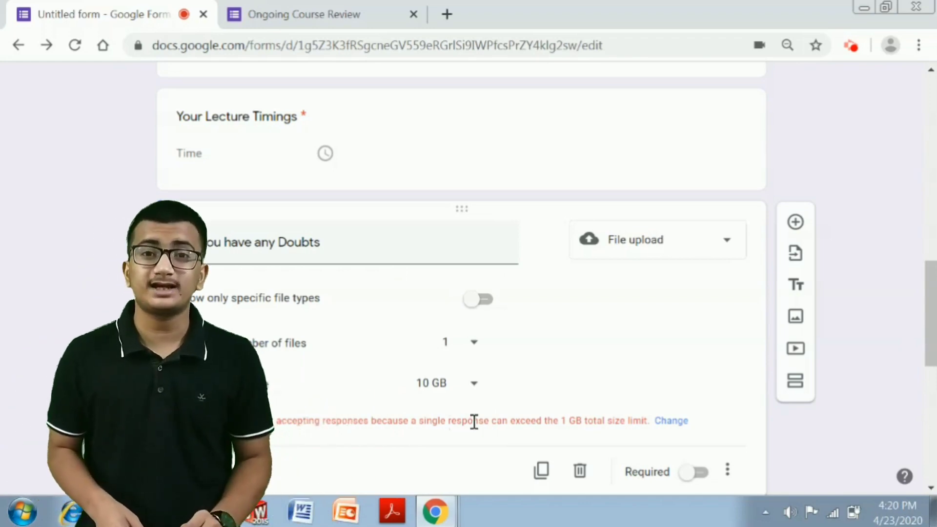
{"action": "left_click", "coordinate": [445, 387]}
{"action": "left_click", "coordinate": [433, 349]}
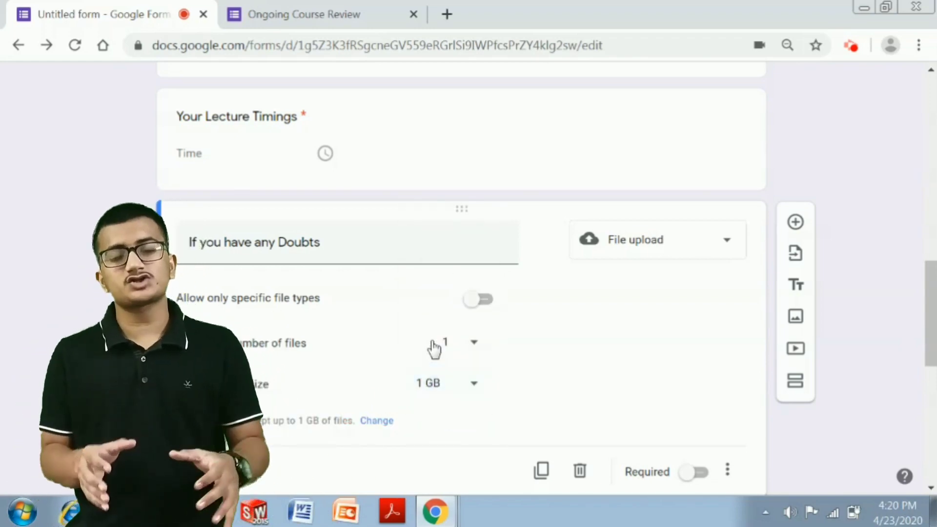
{"action": "left_click", "coordinate": [468, 385]}
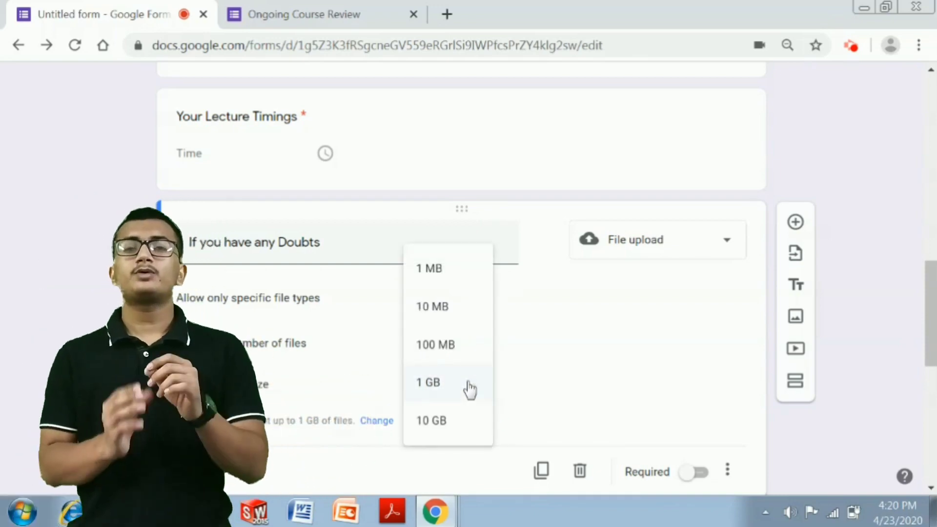
{"action": "left_click", "coordinate": [445, 342]}
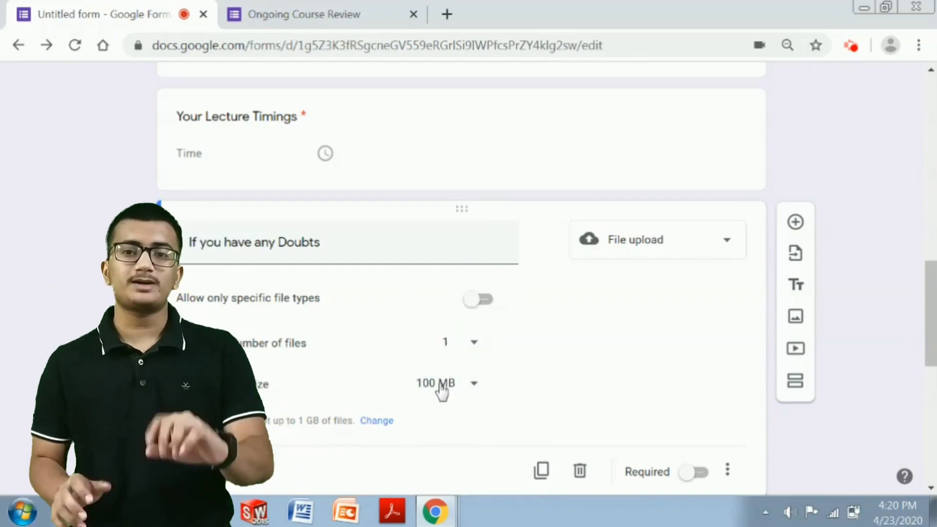
{"action": "left_click", "coordinate": [441, 390]}
{"action": "left_click", "coordinate": [431, 334]}
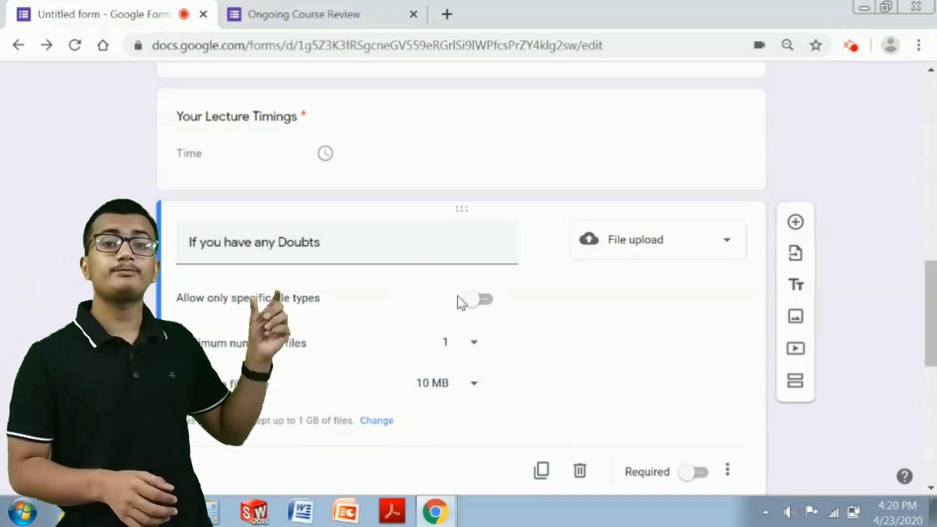
{"action": "left_click", "coordinate": [474, 300]}
{"action": "left_click", "coordinate": [474, 306]}
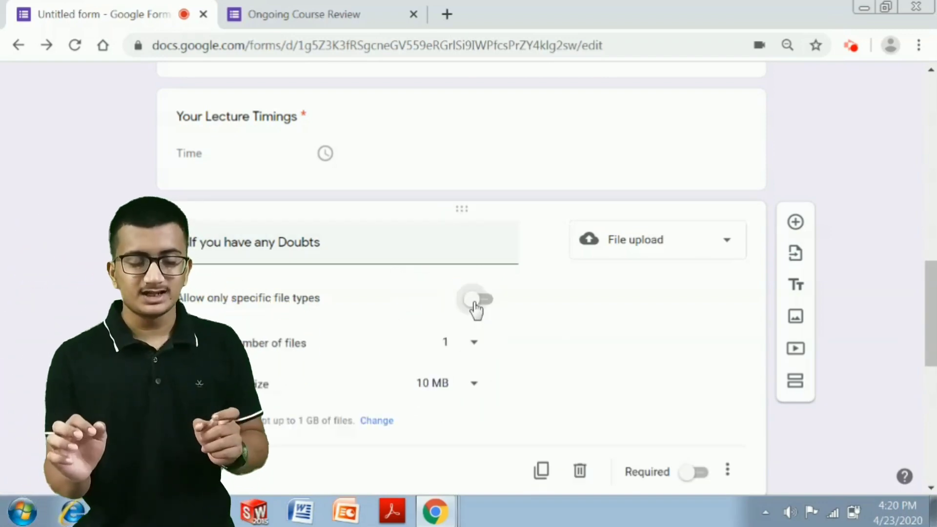
{"action": "left_click", "coordinate": [476, 305]}
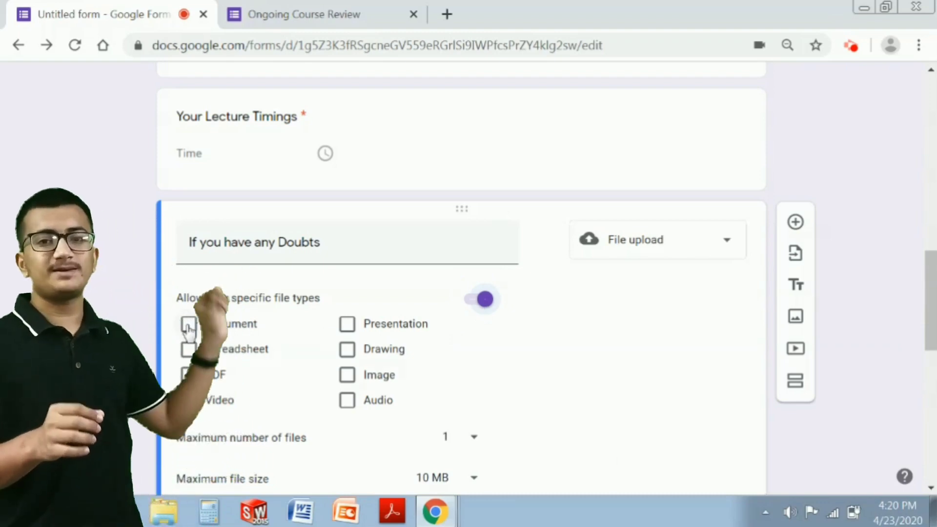
{"action": "left_click", "coordinate": [190, 324]}
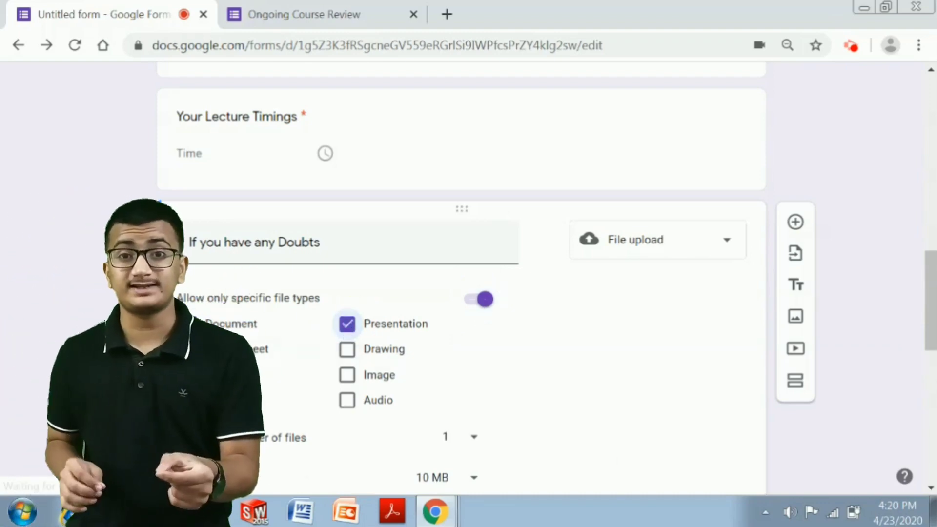
{"action": "left_click", "coordinate": [189, 375]}
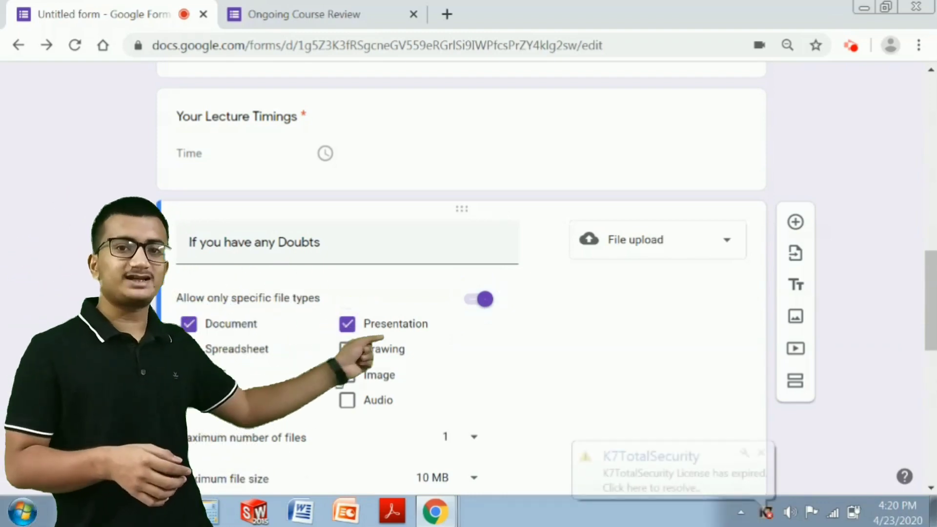
{"action": "left_click", "coordinate": [761, 453]}
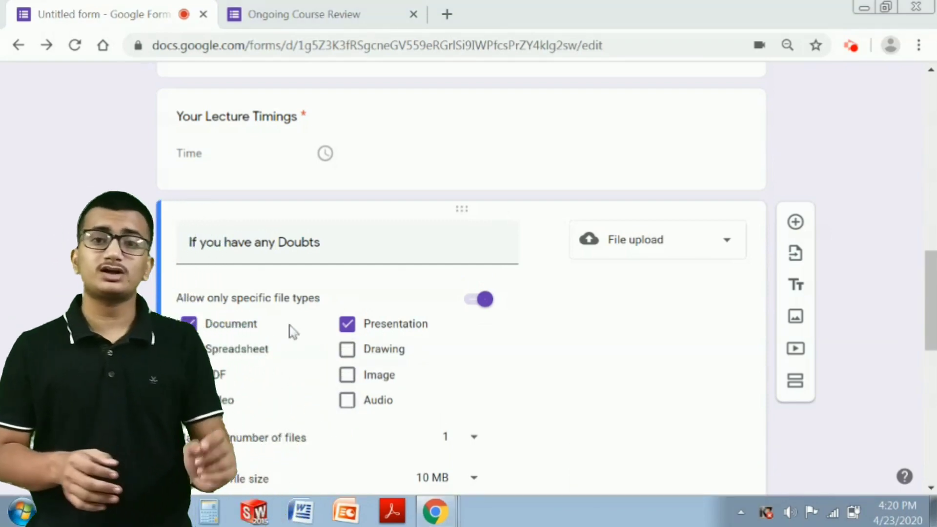
{"action": "left_click", "coordinate": [347, 324]}
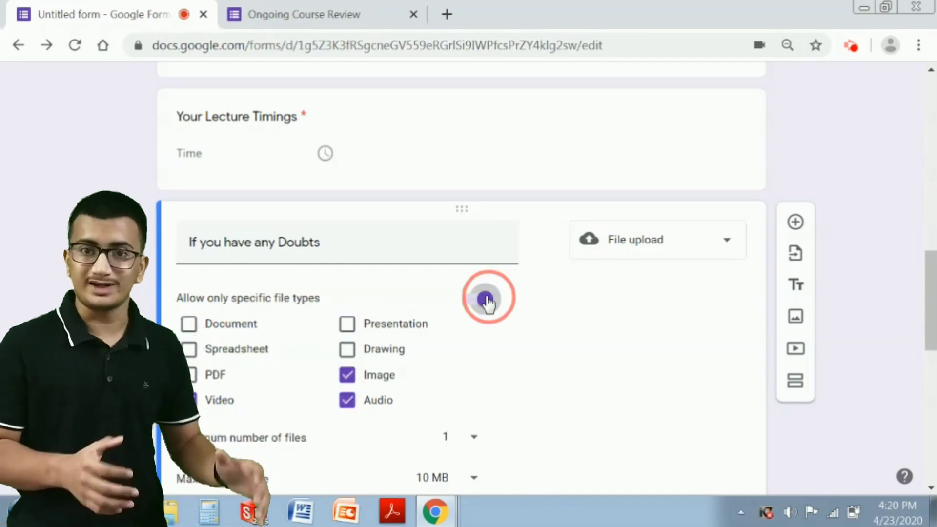
{"action": "left_click", "coordinate": [487, 298]}
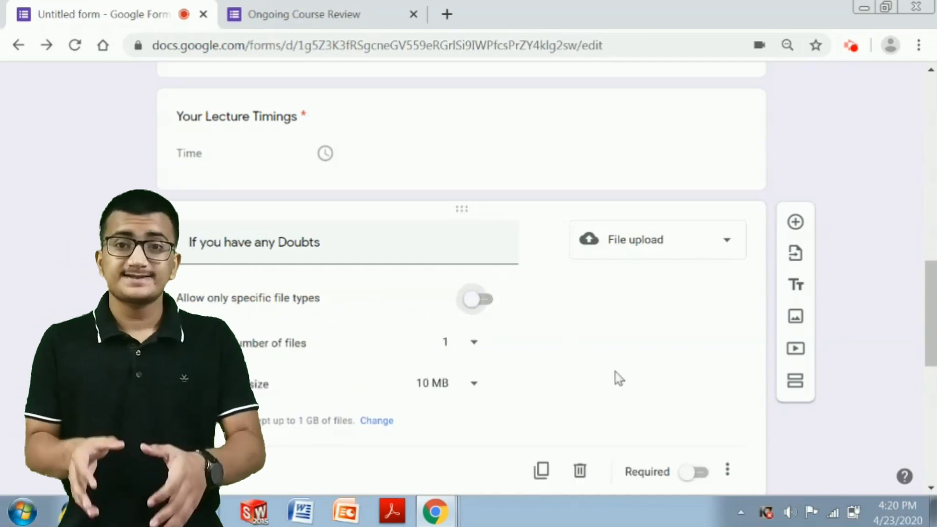
{"action": "scroll", "coordinate": [616, 377], "scroll_direction": "down", "scroll_amount": 2}
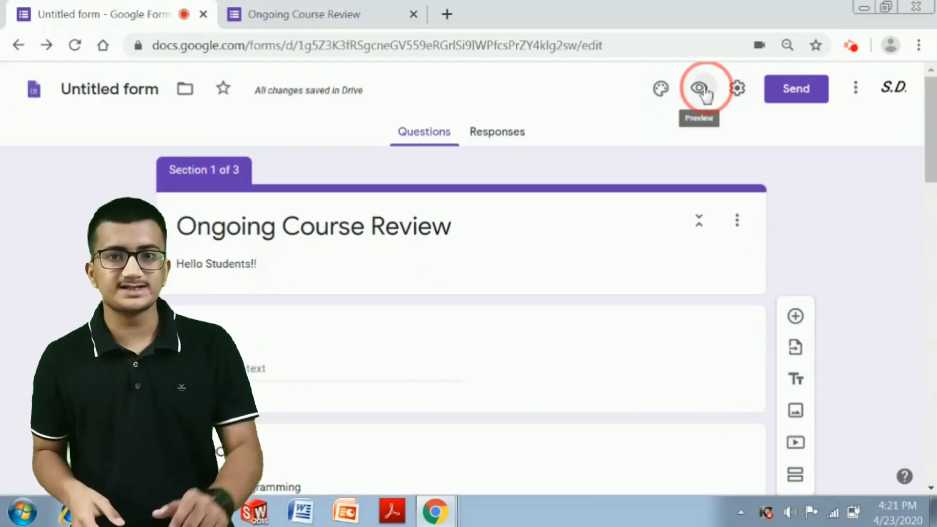
- Open the form's live preview and close the duplicate preview tab
{"action": "left_click", "coordinate": [699, 88]}
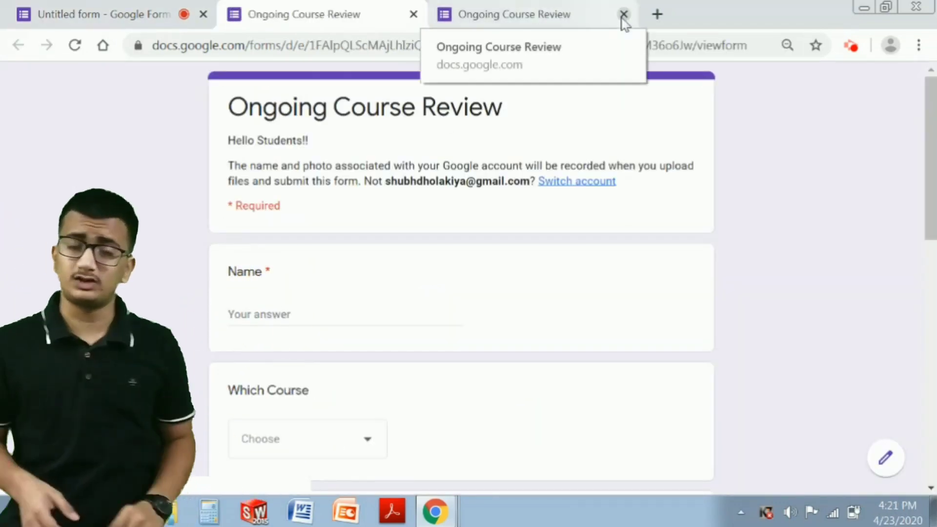
{"action": "left_click", "coordinate": [624, 14]}
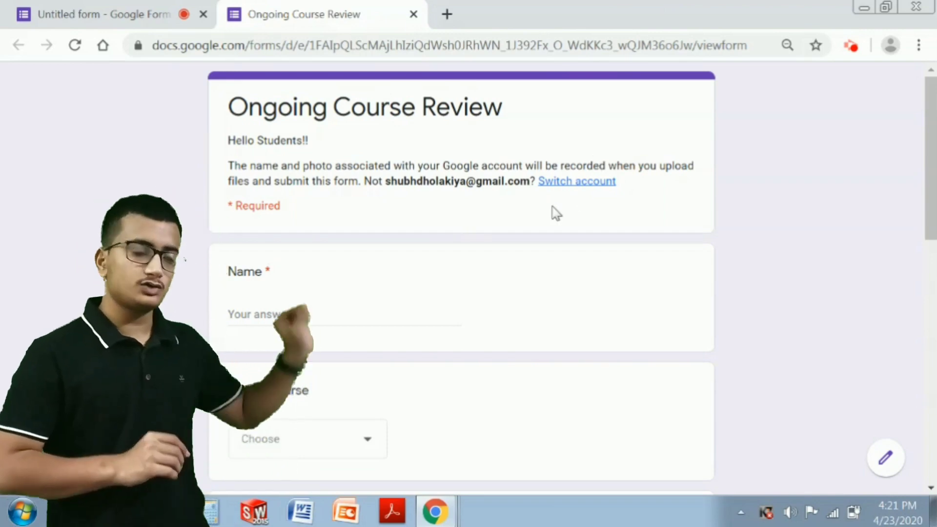
{"action": "scroll", "coordinate": [441, 249], "scroll_direction": "down", "scroll_amount": 2}
{"action": "scroll", "coordinate": [496, 195], "scroll_direction": "up", "scroll_amount": 2}
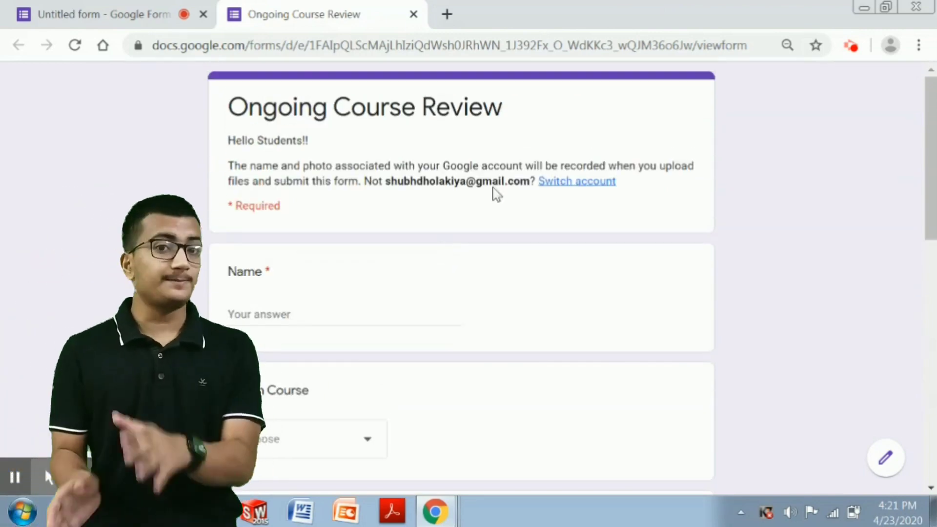
{"action": "left_click_drag", "start_coordinate": [389, 180], "coordinate": [429, 178]}
{"action": "scroll", "coordinate": [342, 161], "scroll_direction": "down", "scroll_amount": 3}
- Enter the respondent's name, choose C language as the course, and enter the mentor's name
{"action": "left_click", "coordinate": [289, 140]}
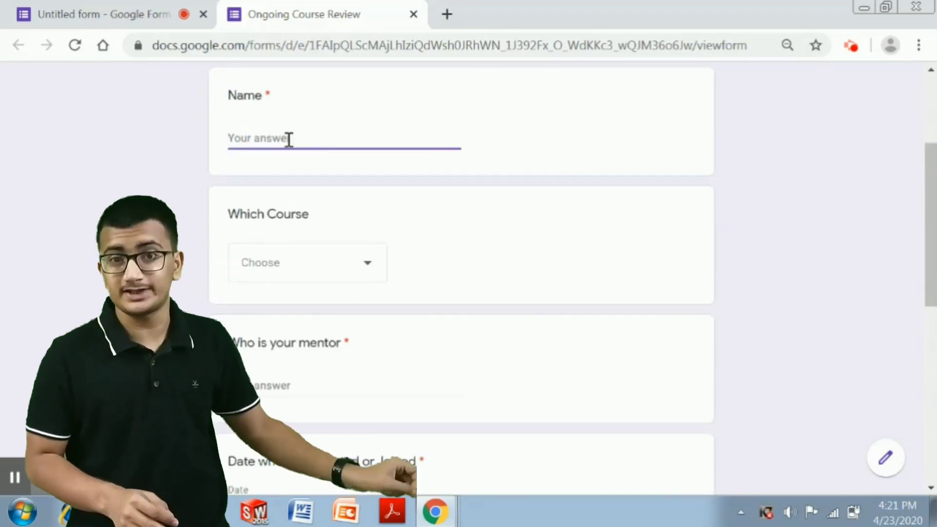
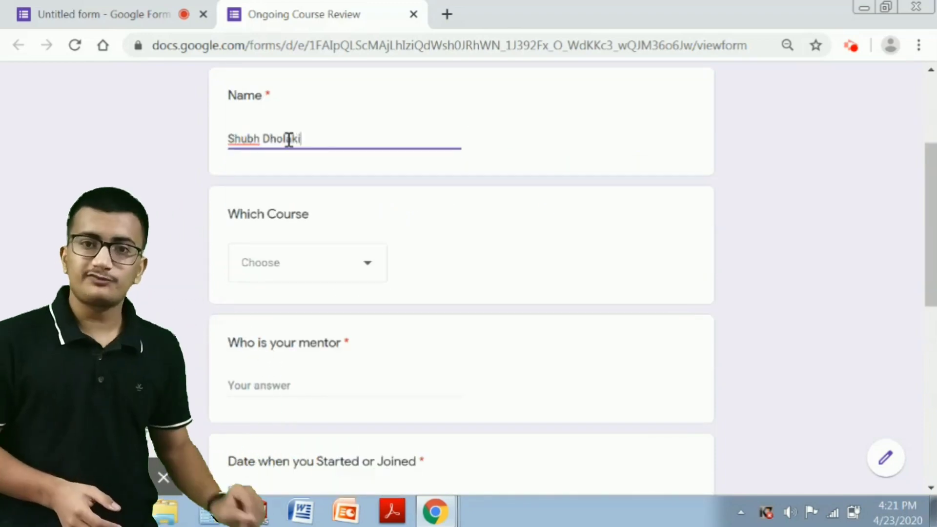
{"action": "left_click", "coordinate": [316, 277]}
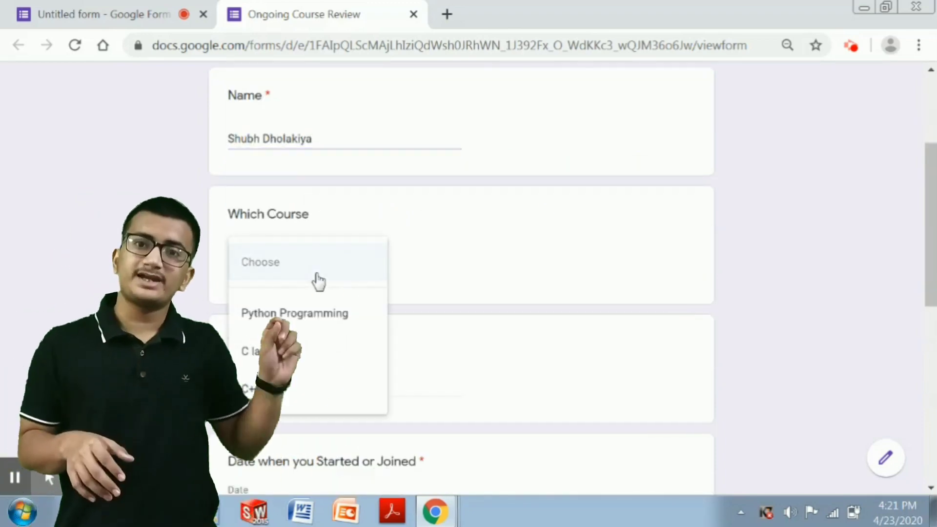
{"action": "left_click", "coordinate": [270, 374]}
{"action": "scroll", "coordinate": [350, 297], "scroll_direction": "down", "scroll_amount": 2}
{"action": "left_click", "coordinate": [349, 296]}
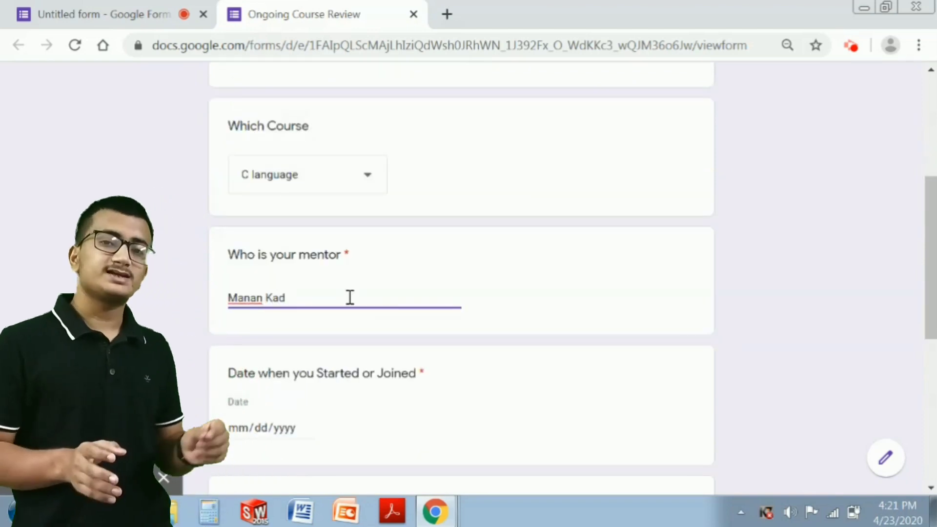
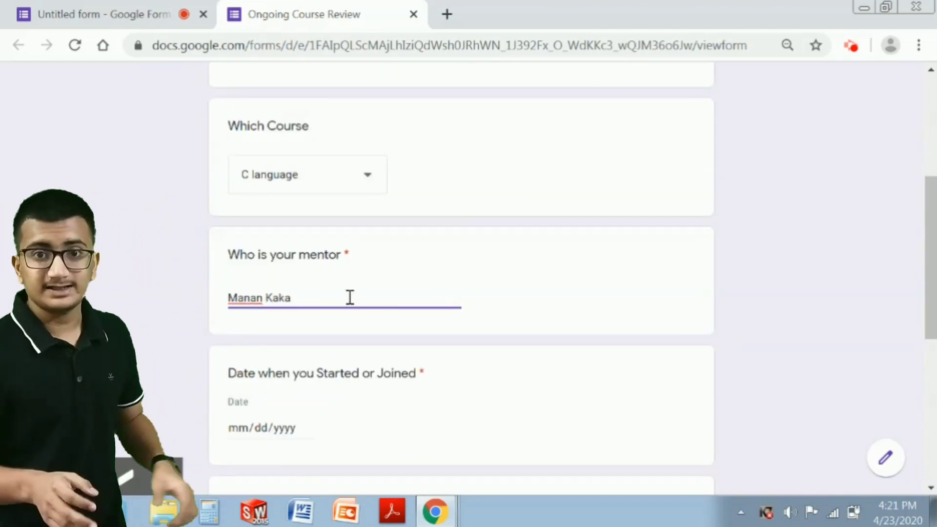
{"action": "type", "text": "dd/yyyy"}
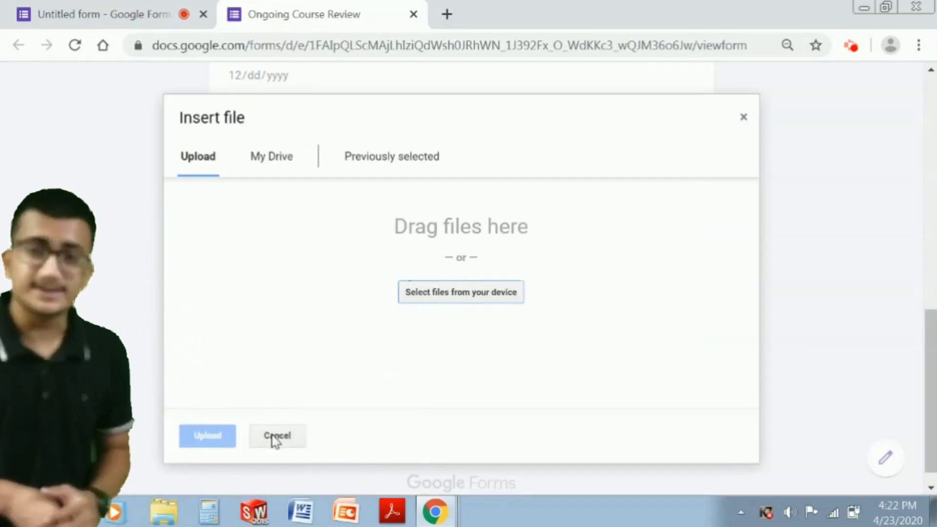
- Dismiss the file-upload window, answer the start date as 04/08/2020, and continue to the next section
{"action": "left_click", "coordinate": [276, 435]}
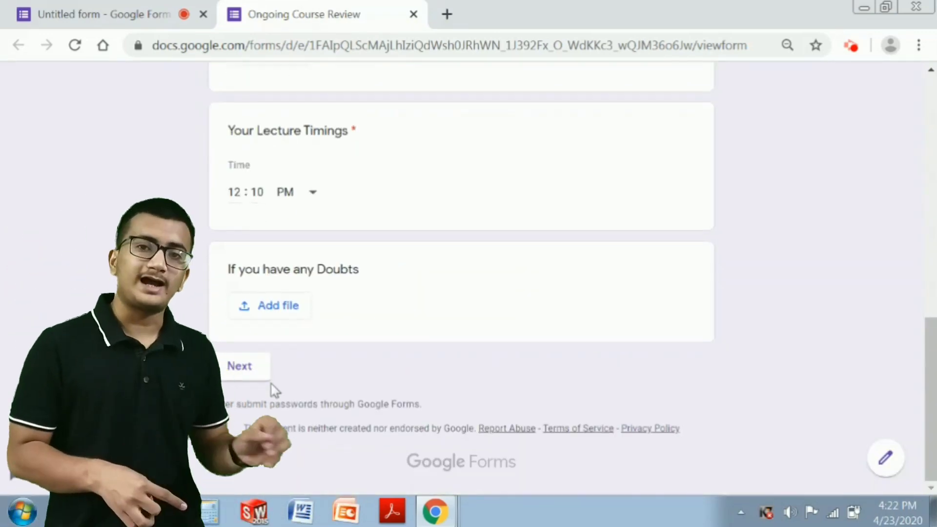
{"action": "scroll", "coordinate": [270, 383], "scroll_direction": "up", "scroll_amount": 15}
{"action": "scroll", "coordinate": [271, 383], "scroll_direction": "down", "scroll_amount": 15}
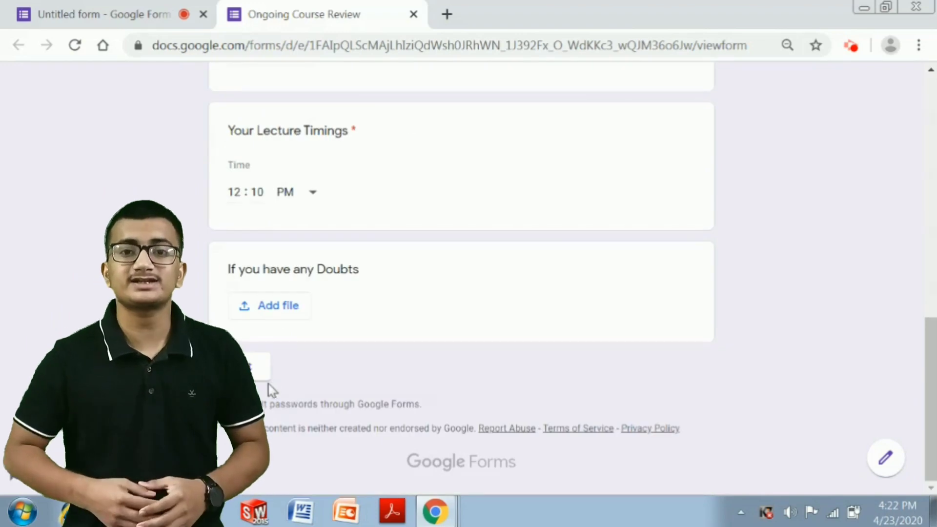
{"action": "left_click", "coordinate": [225, 371]}
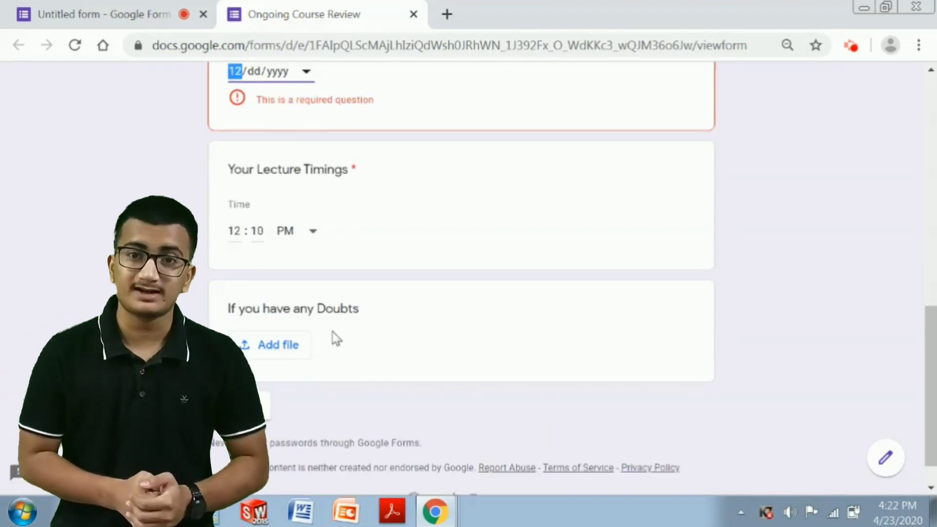
{"action": "scroll", "coordinate": [295, 184], "scroll_direction": "up", "scroll_amount": 3}
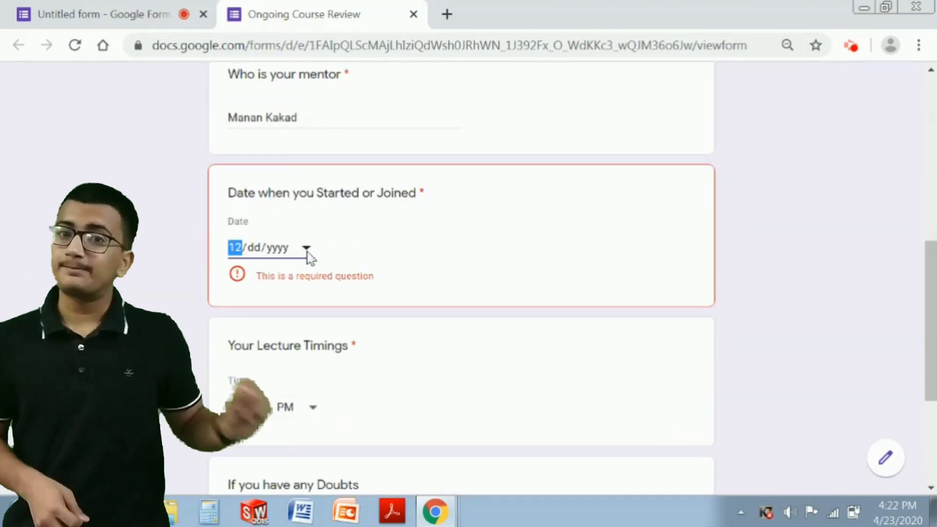
{"action": "left_click", "coordinate": [307, 252]}
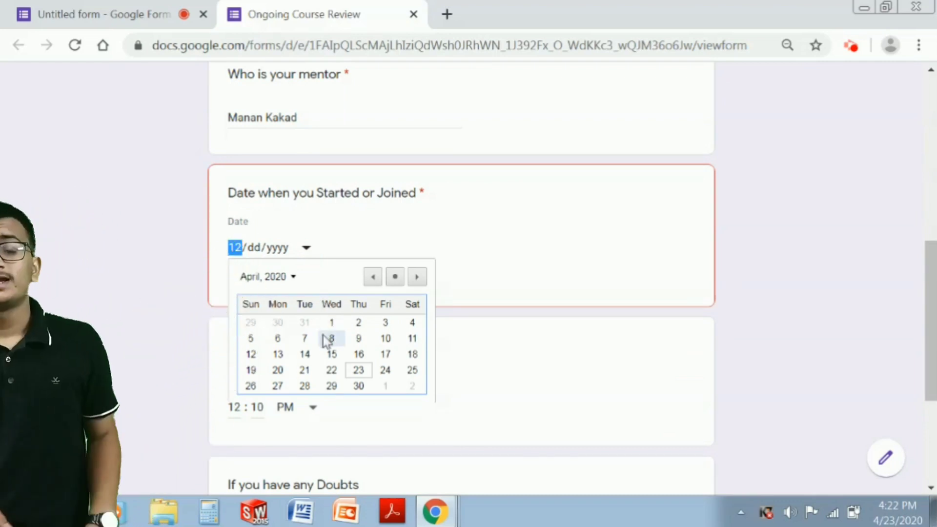
{"action": "left_click", "coordinate": [328, 340]}
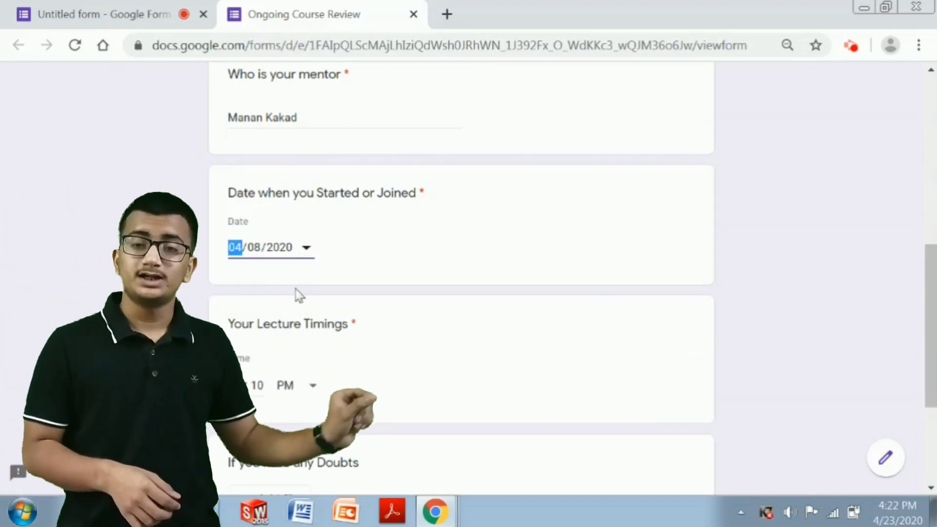
{"action": "scroll", "coordinate": [341, 265], "scroll_direction": "down", "scroll_amount": 4}
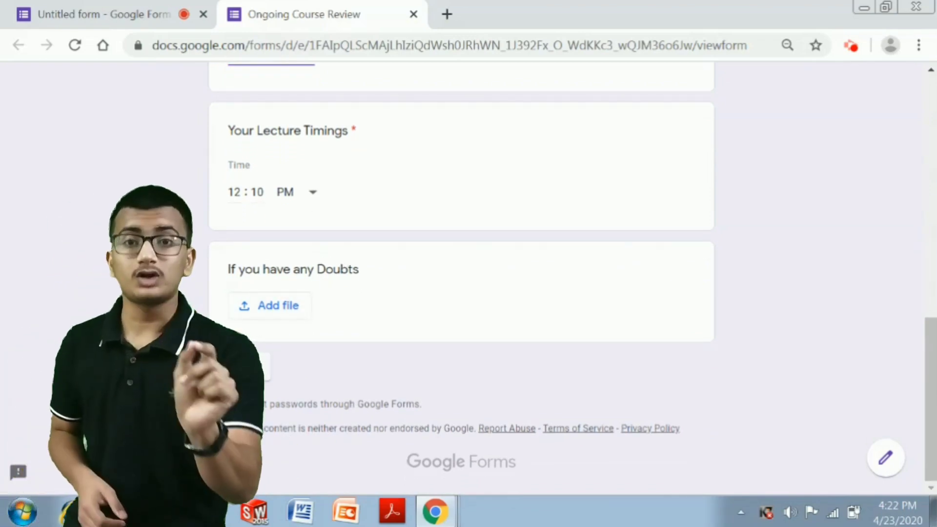
{"action": "left_click", "coordinate": [248, 367]}
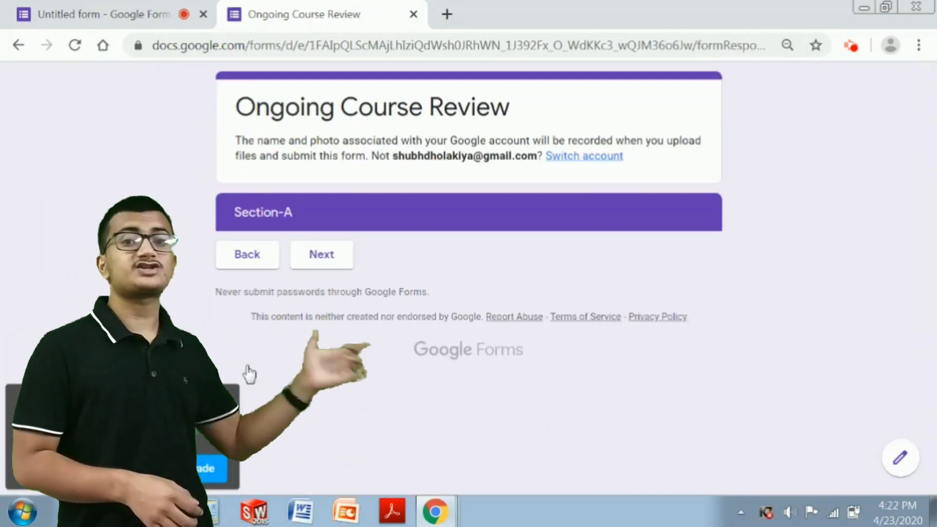
- Move past Section B, submit the test response, and close the preview tab
{"action": "left_click", "coordinate": [318, 254]}
{"action": "left_click", "coordinate": [317, 254]}
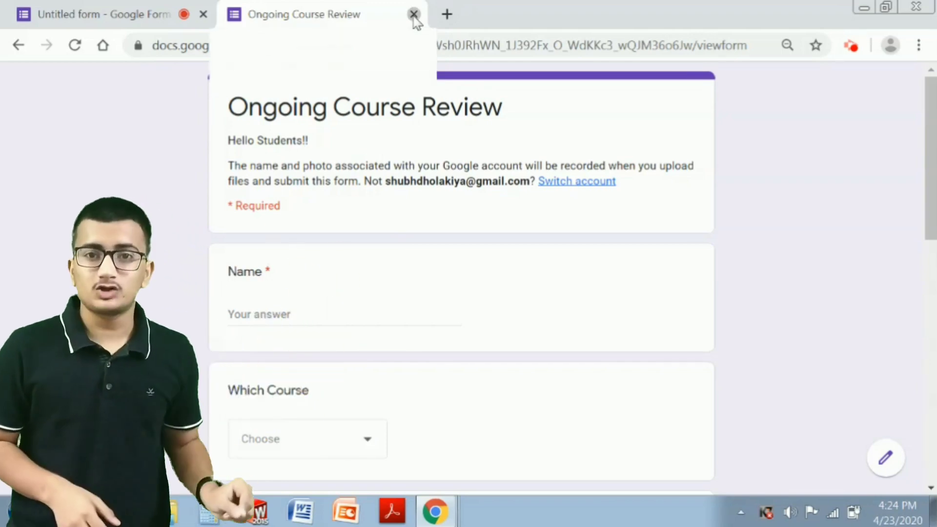
{"action": "left_click", "coordinate": [413, 15]}
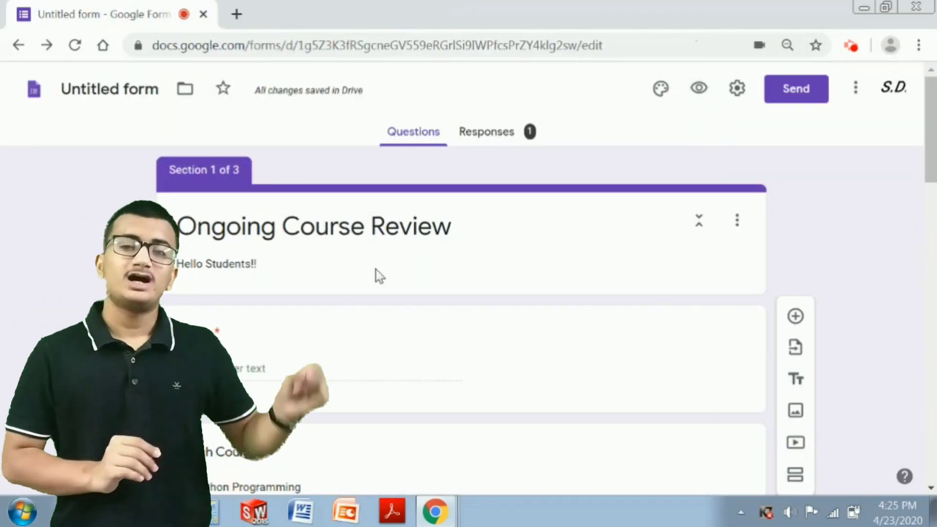
- Switch the editor to the Responses view showing the single test response
{"action": "scroll", "coordinate": [377, 268], "scroll_direction": "down", "scroll_amount": 2}
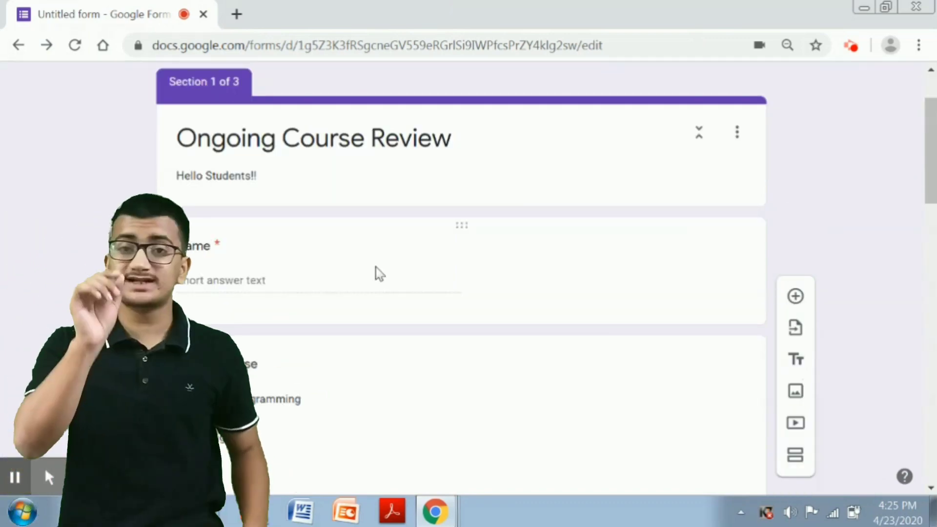
{"action": "scroll", "coordinate": [455, 195], "scroll_direction": "up", "scroll_amount": 2}
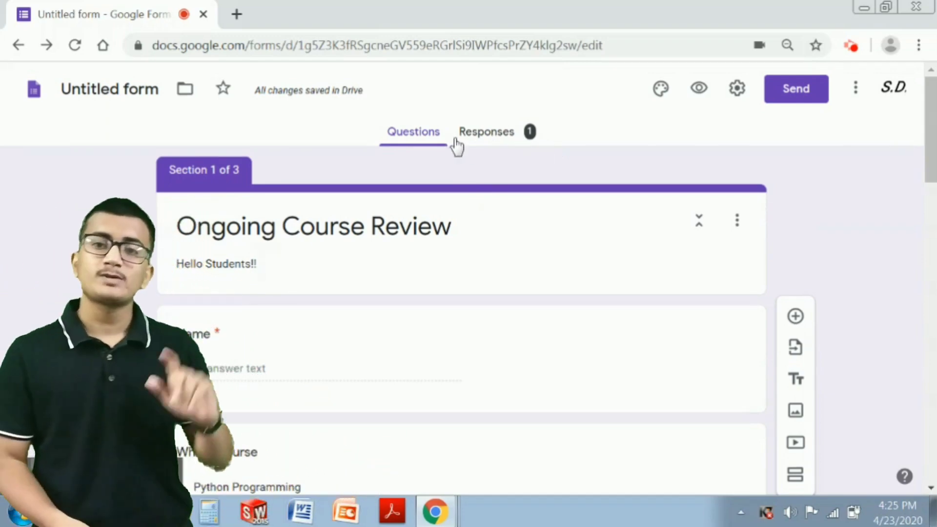
{"action": "left_click", "coordinate": [457, 140]}
- Scroll through the response summary charts to review the test response's answers
{"action": "scroll", "coordinate": [468, 241], "scroll_direction": "down", "scroll_amount": 4}
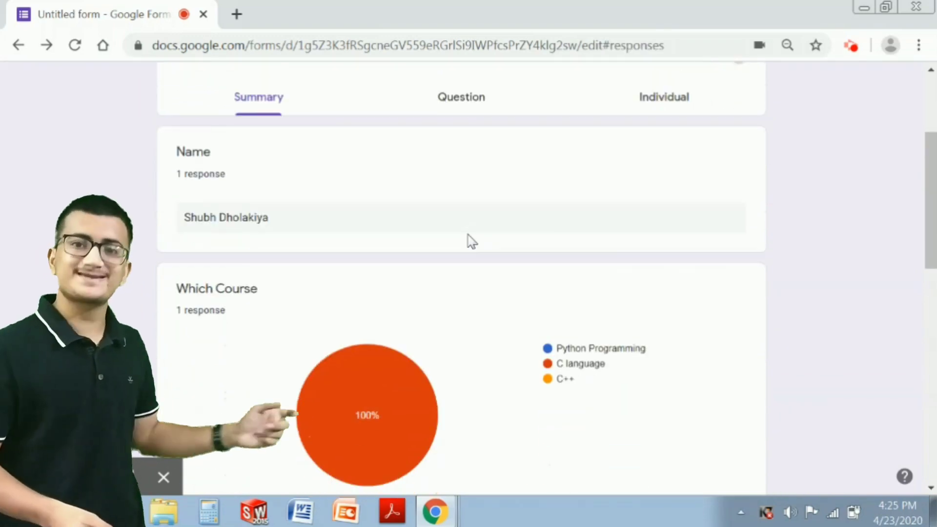
{"action": "scroll", "coordinate": [470, 241], "scroll_direction": "up", "scroll_amount": 2}
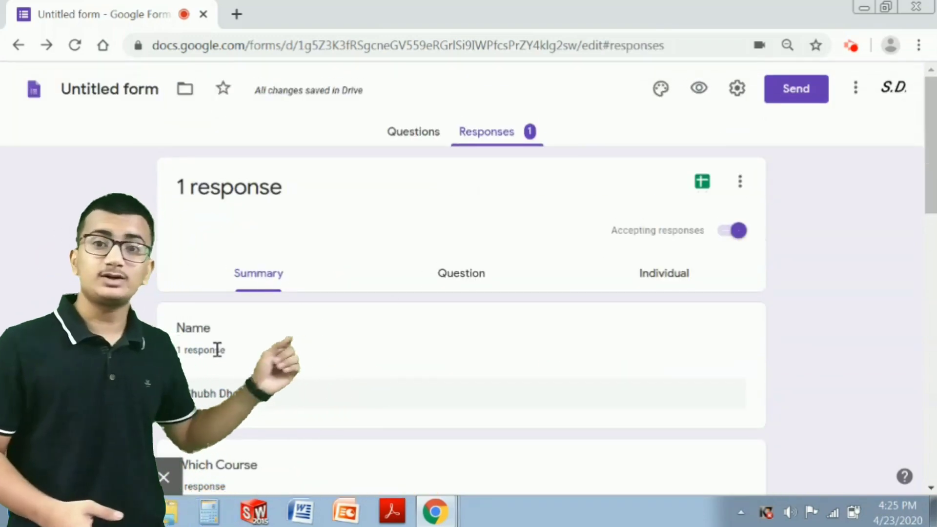
{"action": "scroll", "coordinate": [429, 393], "scroll_direction": "down", "scroll_amount": 12}
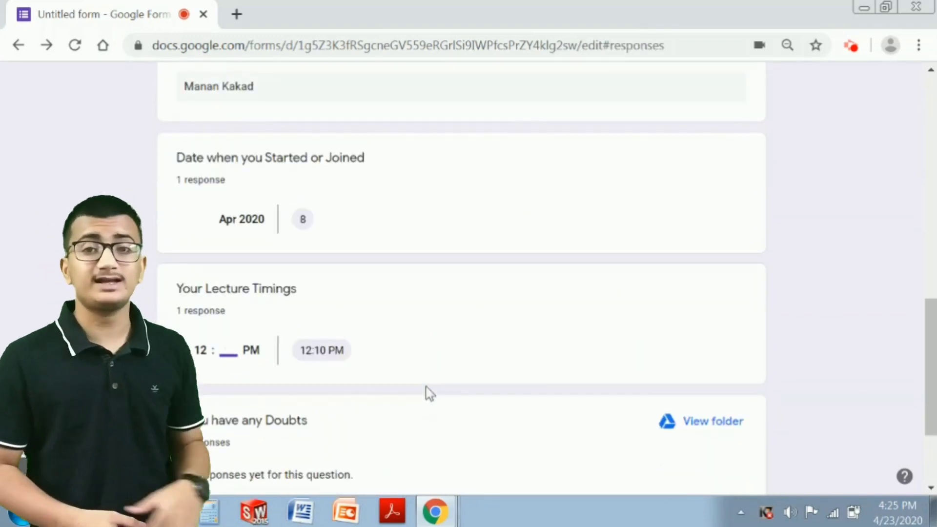
{"action": "scroll", "coordinate": [429, 393], "scroll_direction": "up", "scroll_amount": 10}
{"action": "scroll", "coordinate": [430, 393], "scroll_direction": "down", "scroll_amount": 2}
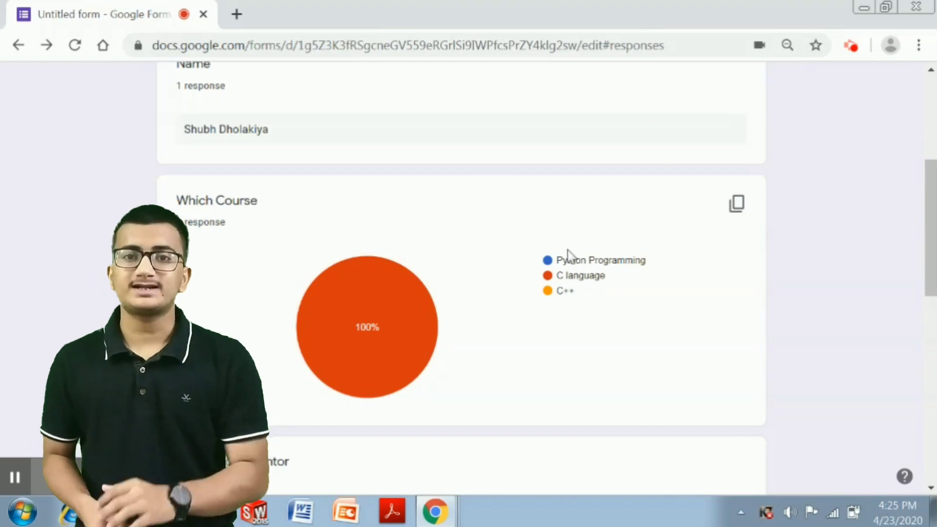
{"action": "scroll", "coordinate": [573, 339], "scroll_direction": "down", "scroll_amount": 5}
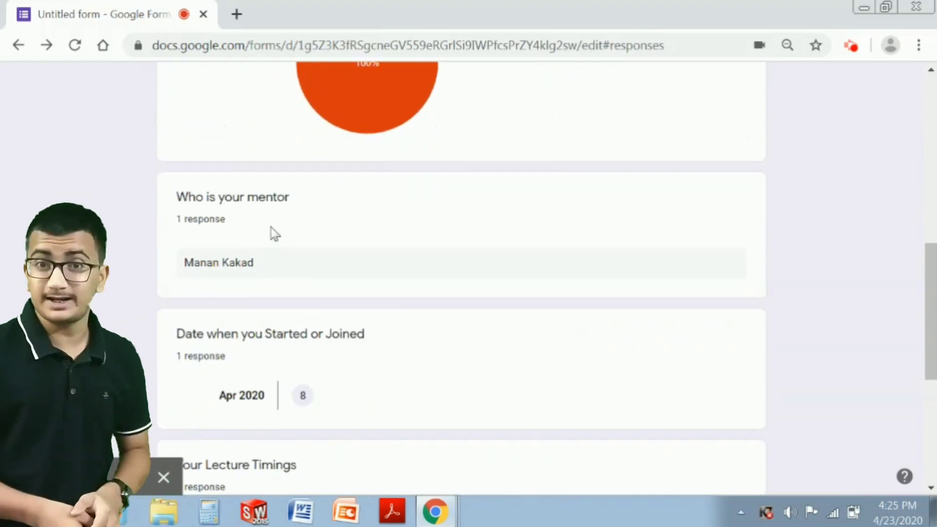
{"action": "scroll", "coordinate": [302, 271], "scroll_direction": "down", "scroll_amount": 2}
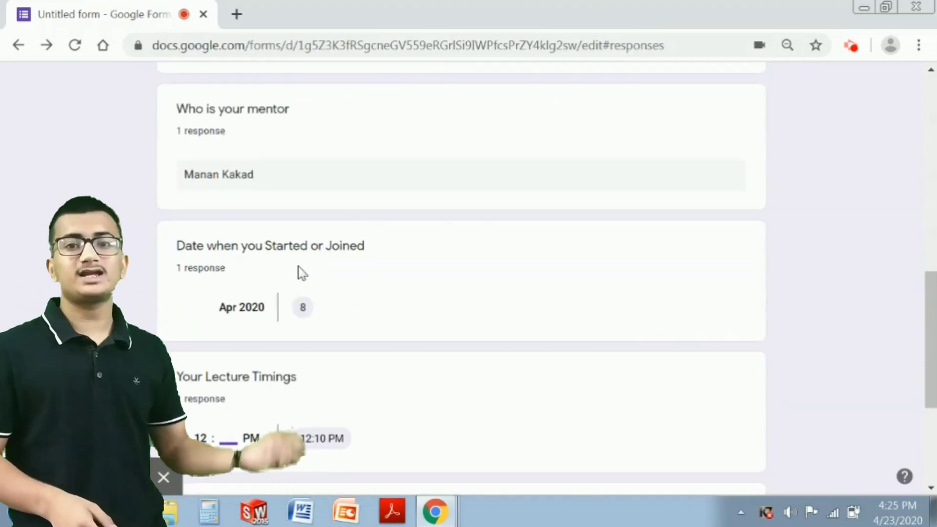
{"action": "scroll", "coordinate": [302, 271], "scroll_direction": "down", "scroll_amount": 2}
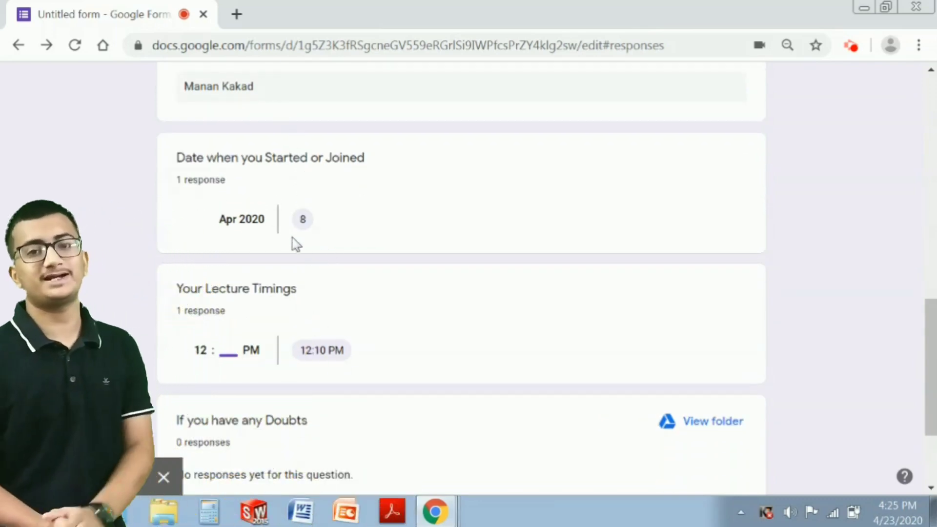
{"action": "scroll", "coordinate": [262, 328], "scroll_direction": "down", "scroll_amount": 2}
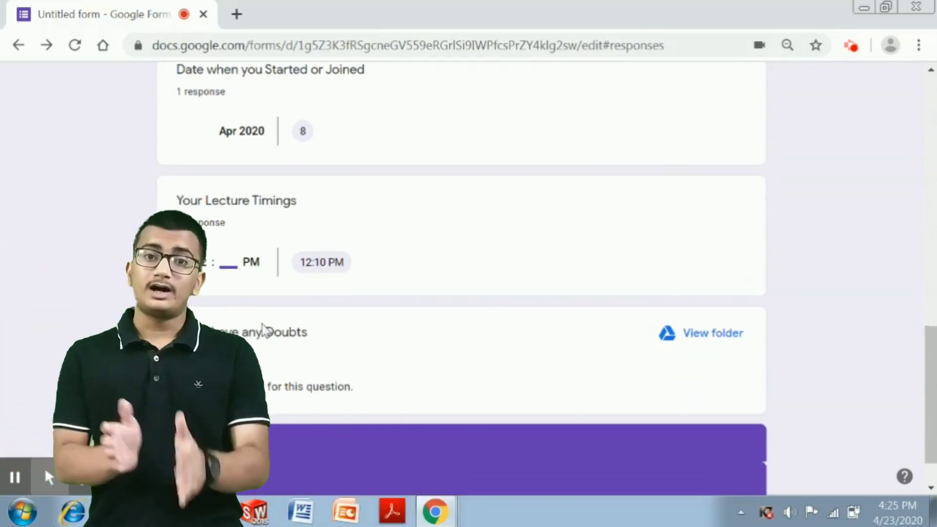
{"action": "scroll", "coordinate": [261, 329], "scroll_direction": "down", "scroll_amount": 1}
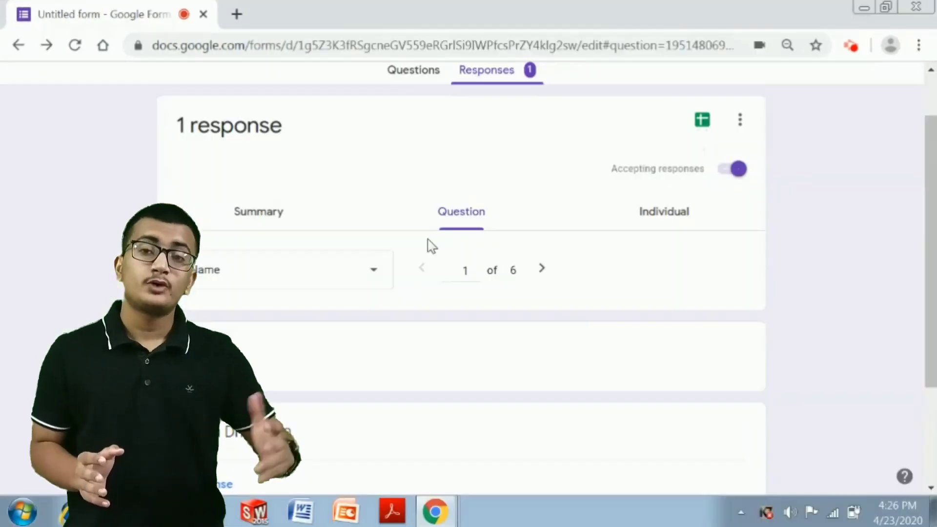
{"action": "scroll", "coordinate": [432, 247], "scroll_direction": "up", "scroll_amount": 2}
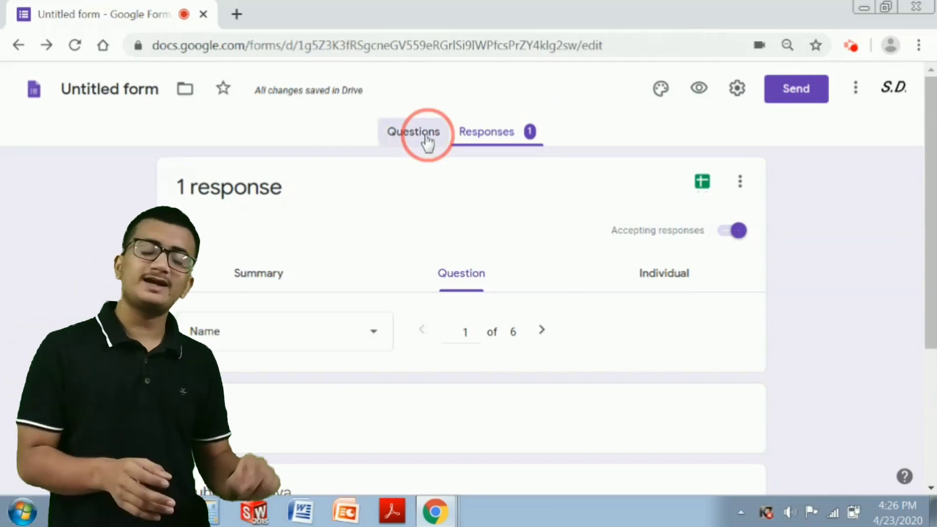
- Return to the Questions editor and open the Theme options panel
{"action": "left_click", "coordinate": [426, 139]}
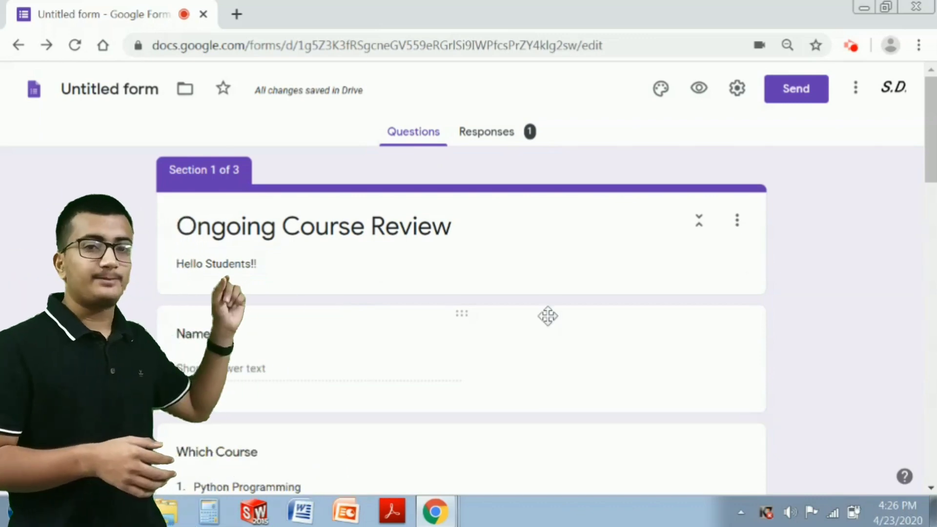
{"action": "scroll", "coordinate": [547, 316], "scroll_direction": "down", "scroll_amount": 3}
{"action": "scroll", "coordinate": [548, 324], "scroll_direction": "up", "scroll_amount": 3}
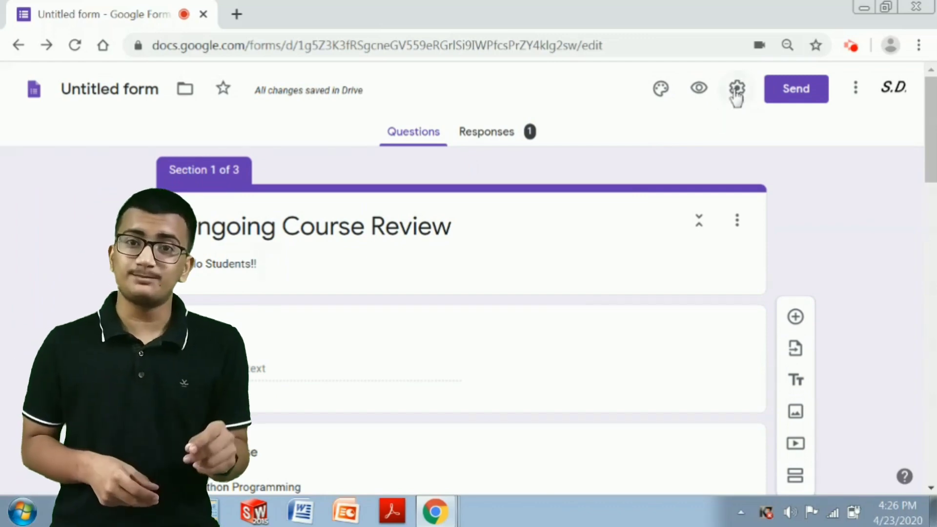
{"action": "left_click", "coordinate": [662, 89]}
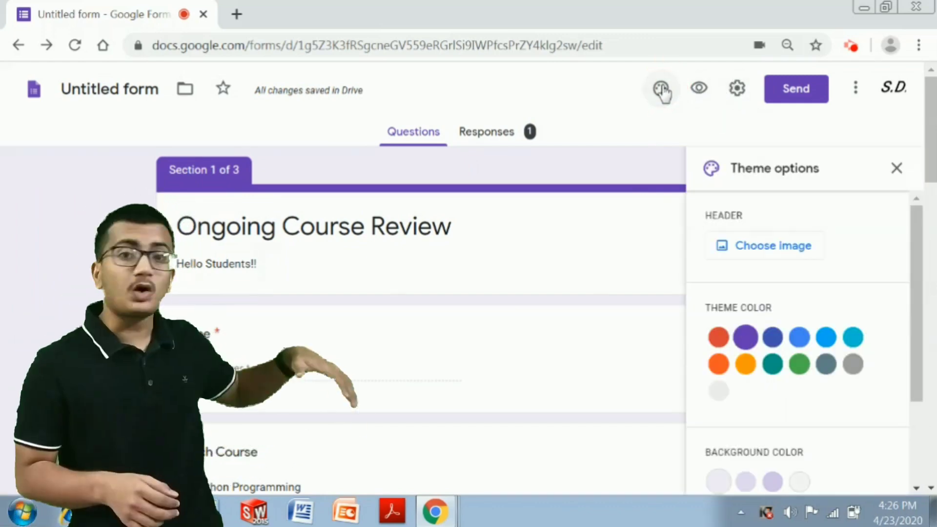
- Try blue and orange theme colours, zoom the page out, and open the header image gallery
{"action": "left_click", "coordinate": [719, 337]}
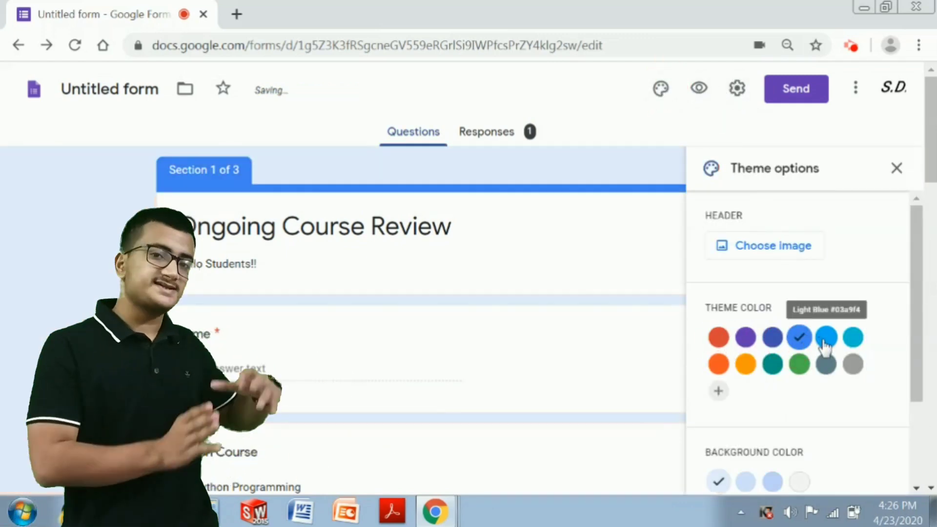
{"action": "left_click", "coordinate": [742, 370]}
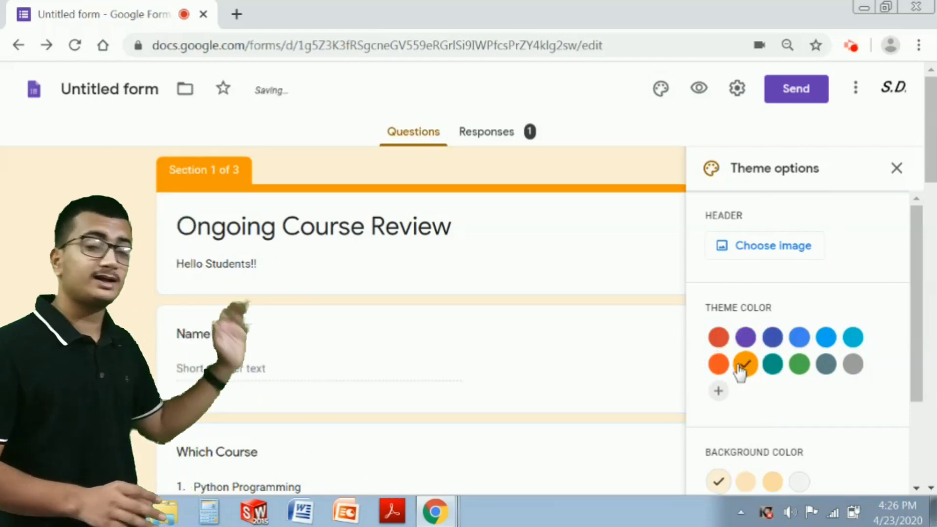
{"action": "key", "text": "ctrl+minus"}
{"action": "key", "text": "ctrl+minus"}
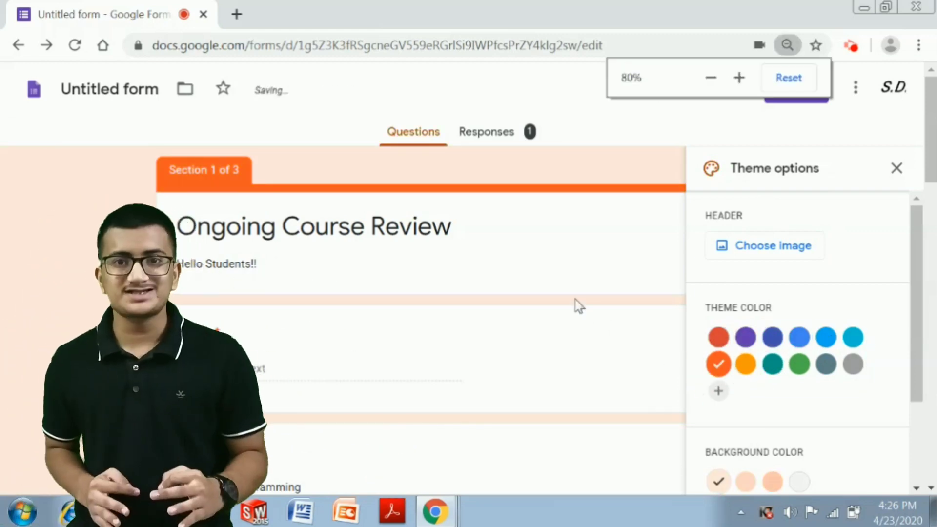
{"action": "key", "text": "ctrl+minus"}
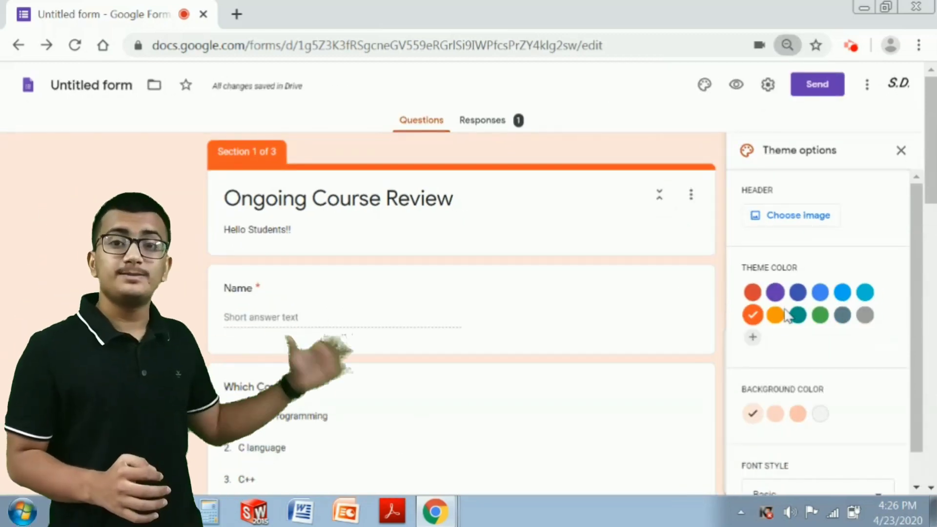
{"action": "left_click", "coordinate": [842, 292]}
{"action": "left_click", "coordinate": [787, 217]}
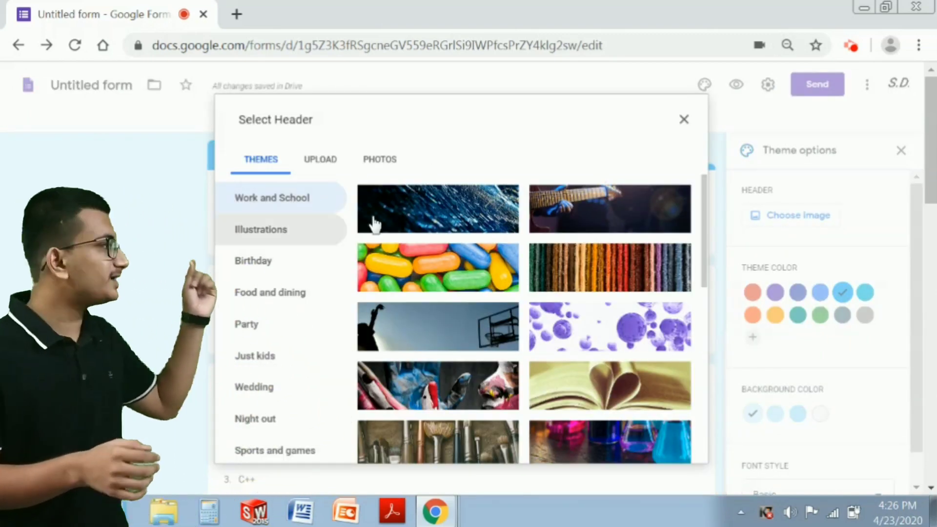
- Insert the lab-flask photo as the form's header image
{"action": "scroll", "coordinate": [437, 211], "scroll_direction": "down", "scroll_amount": 2}
{"action": "left_click", "coordinate": [610, 356]}
{"action": "left_click", "coordinate": [673, 447]}
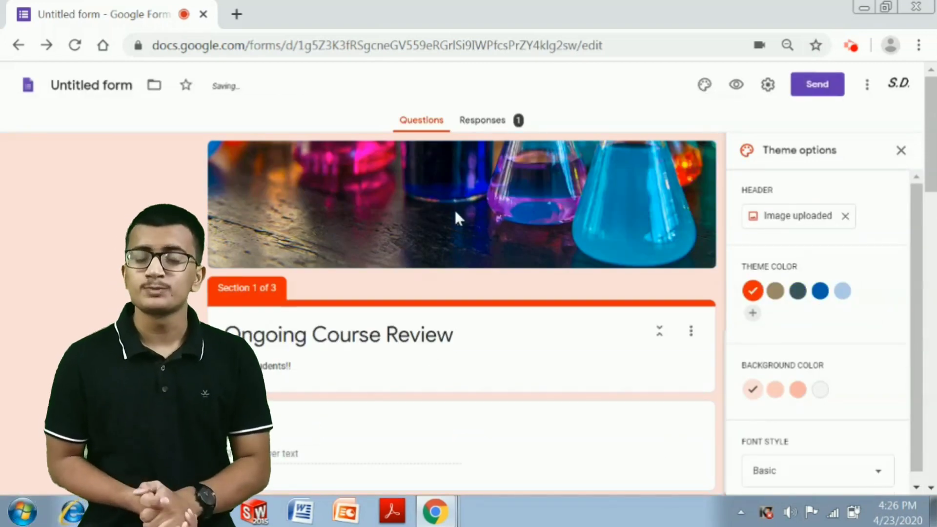
{"action": "left_click_drag", "start_coordinate": [140, 215], "coordinate": [161, 292]}
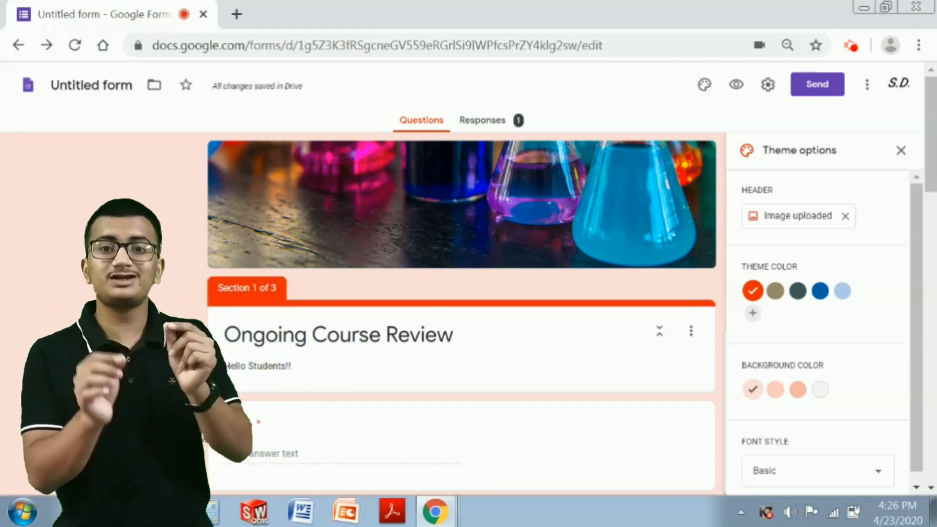
{"action": "left_click", "coordinate": [83, 294]}
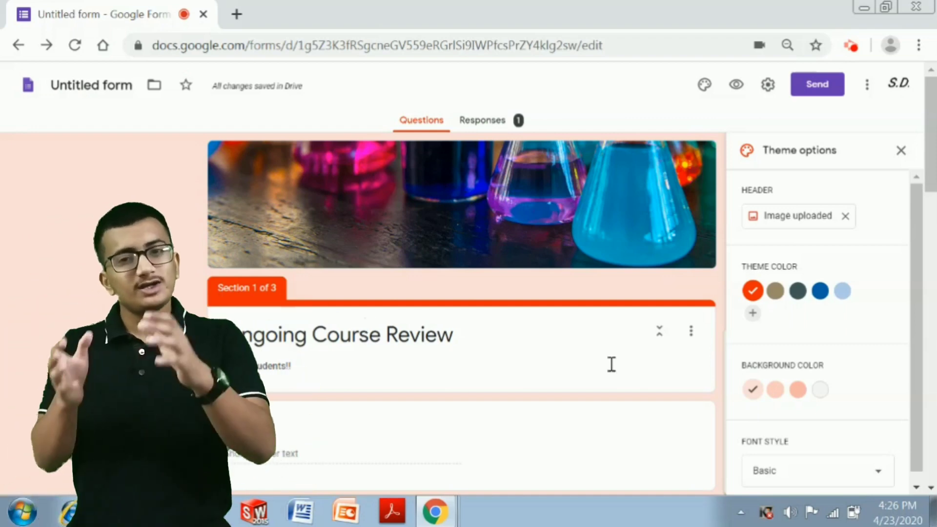
- Try brown, dark grey, blue, then settle on light blue; skip the custom colour and remove the header
{"action": "left_click", "coordinate": [775, 292]}
{"action": "left_click", "coordinate": [798, 292]}
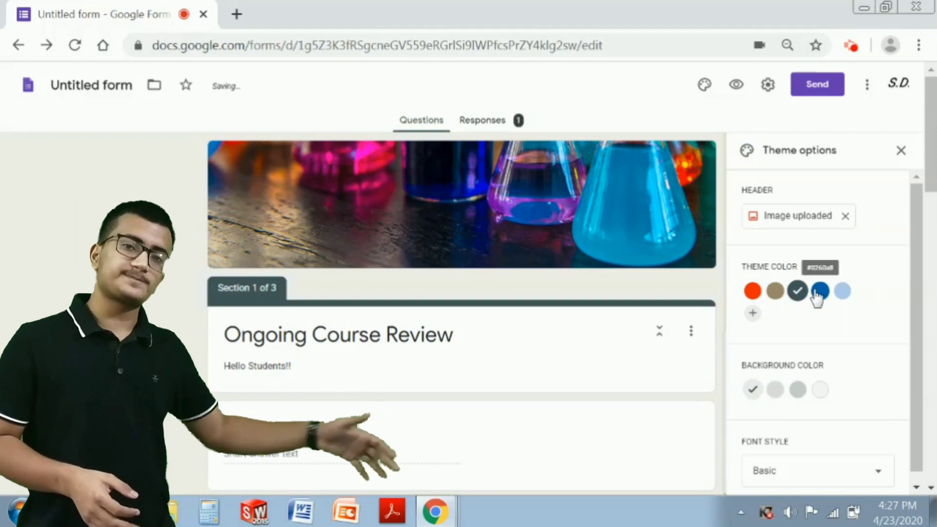
{"action": "left_click", "coordinate": [820, 291]}
{"action": "left_click", "coordinate": [842, 291]}
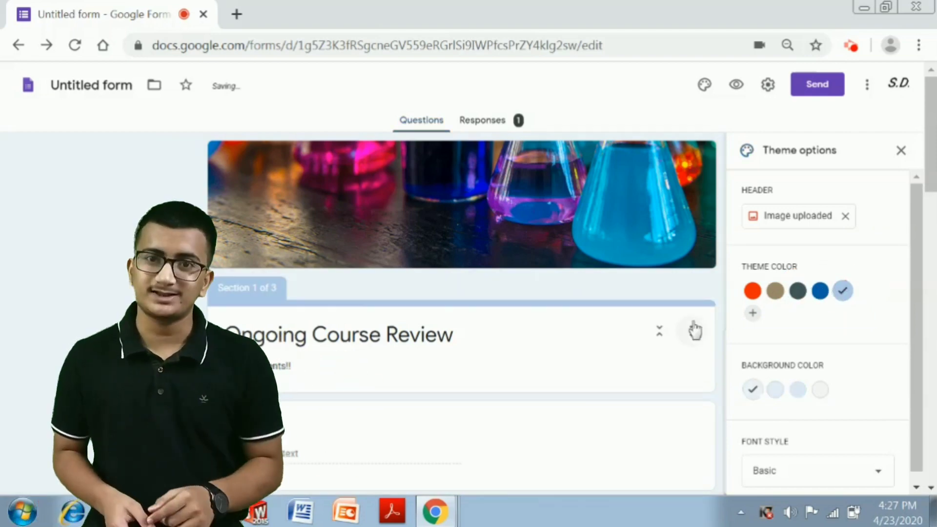
{"action": "left_click", "coordinate": [752, 315]}
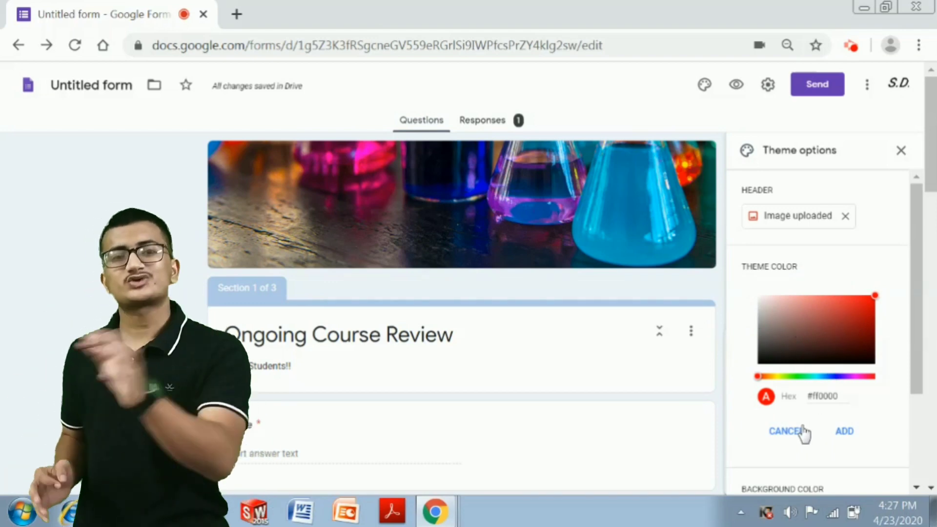
{"action": "left_click", "coordinate": [799, 432]}
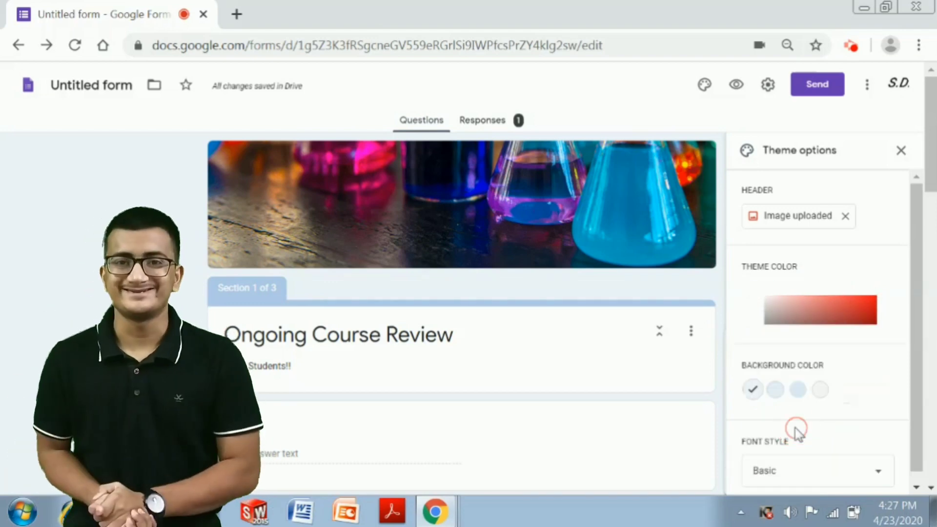
{"action": "left_click", "coordinate": [845, 216]}
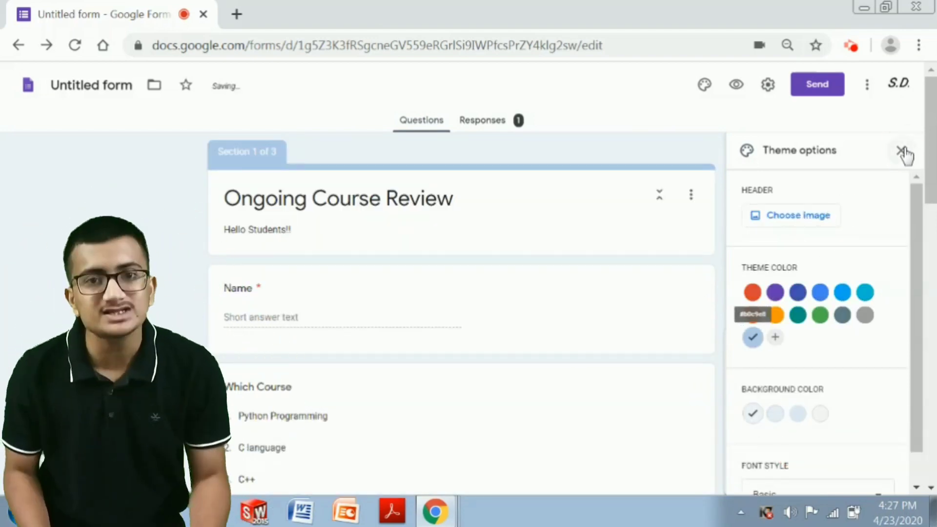
- Rename the form to 'Ongoing Course Review' and bring up the Send form dialog
{"action": "left_click", "coordinate": [902, 151]}
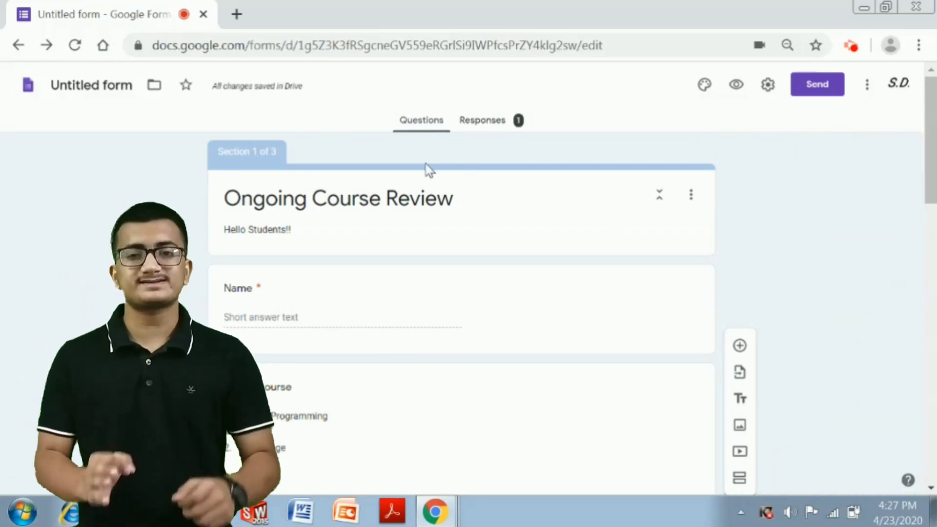
{"action": "left_click", "coordinate": [125, 84]}
{"action": "left_click", "coordinate": [107, 165]}
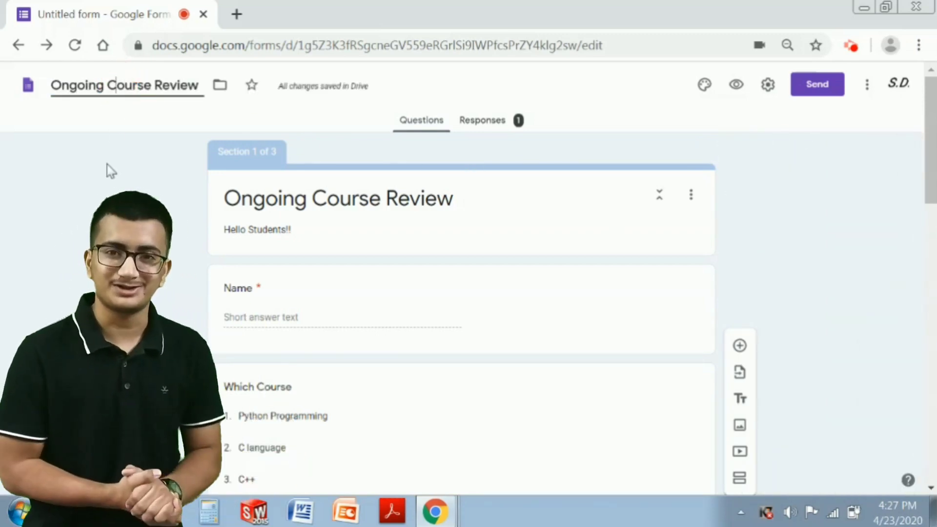
{"action": "left_click", "coordinate": [818, 93]}
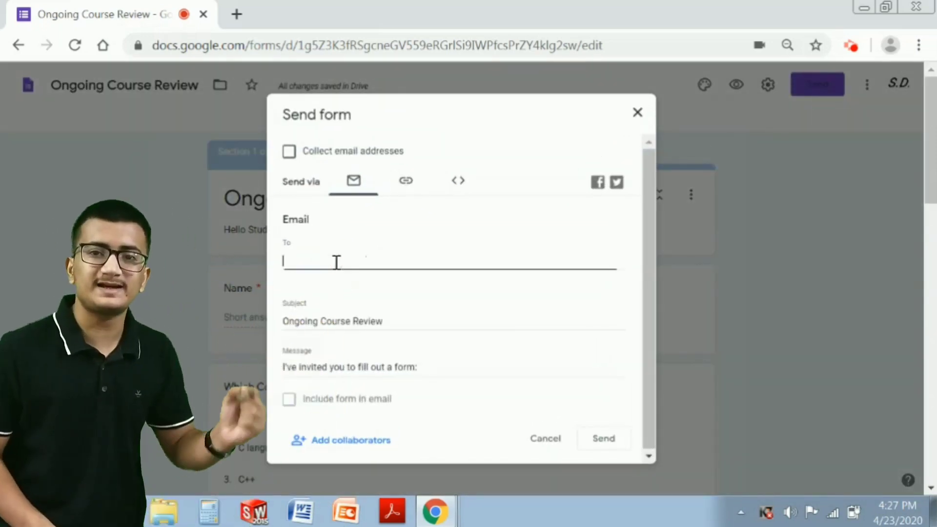
- Copy the form's shareable link from the Send dialog, then close the dialog
{"action": "left_click", "coordinate": [399, 188]}
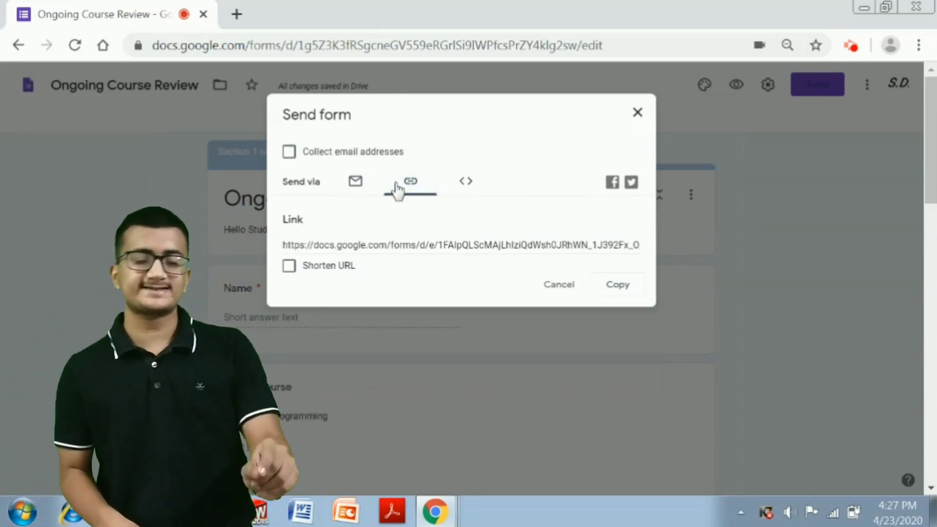
{"action": "left_click", "coordinate": [614, 285]}
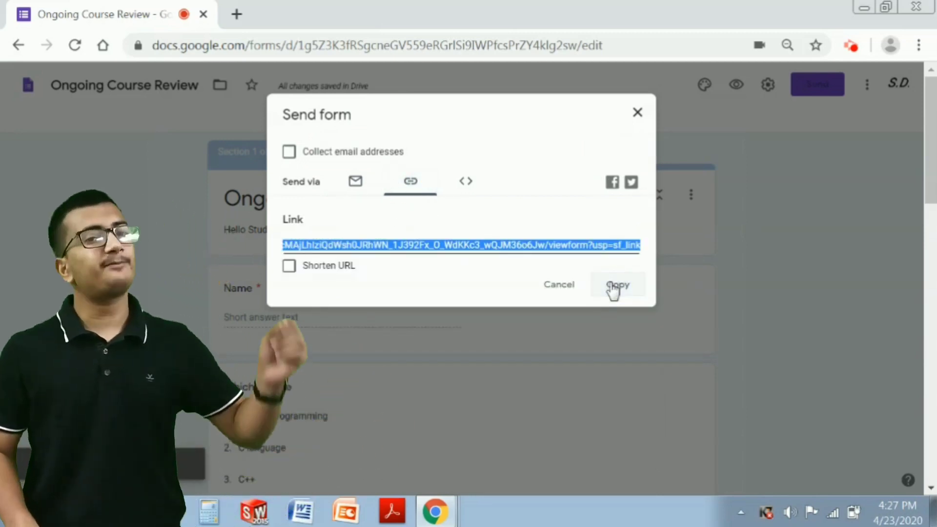
{"action": "left_click", "coordinate": [501, 285]}
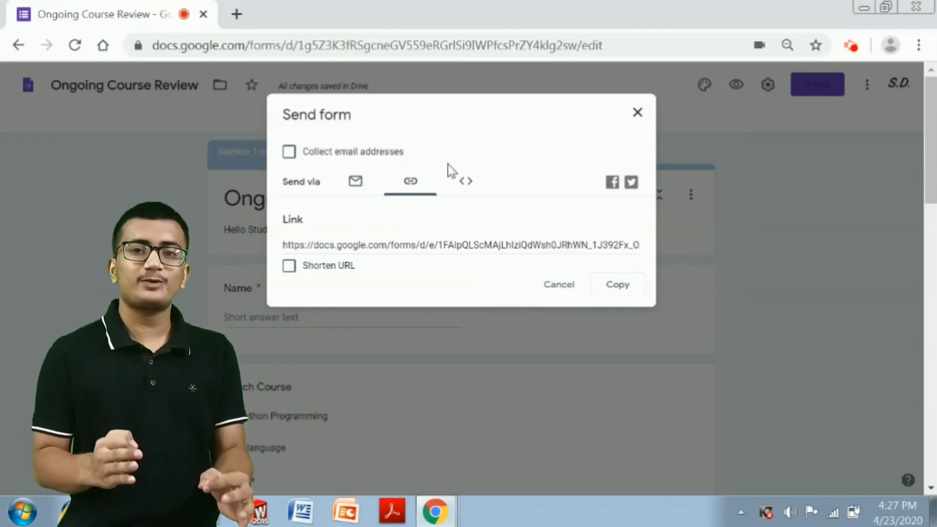
{"action": "left_click", "coordinate": [637, 112]}
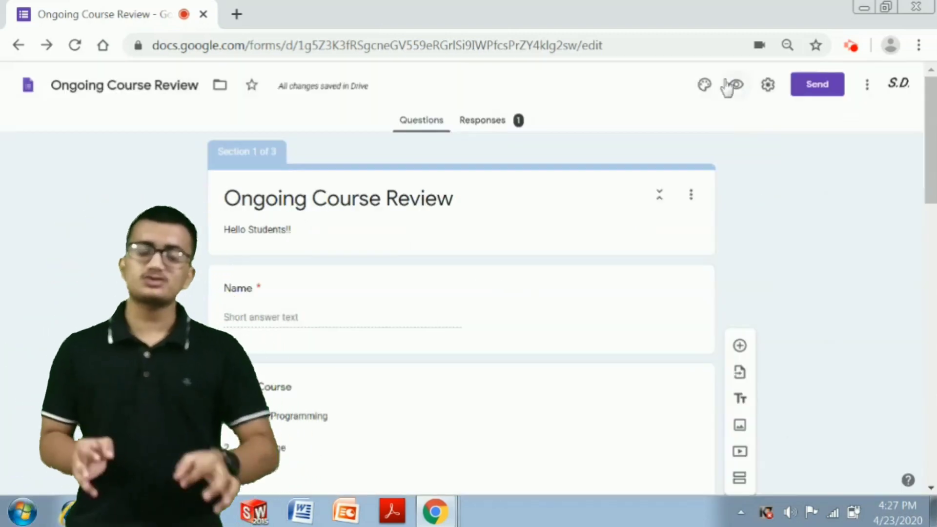
- In the General settings, set the maximum size of all uploaded files to 100 GB
{"action": "left_click", "coordinate": [764, 89]}
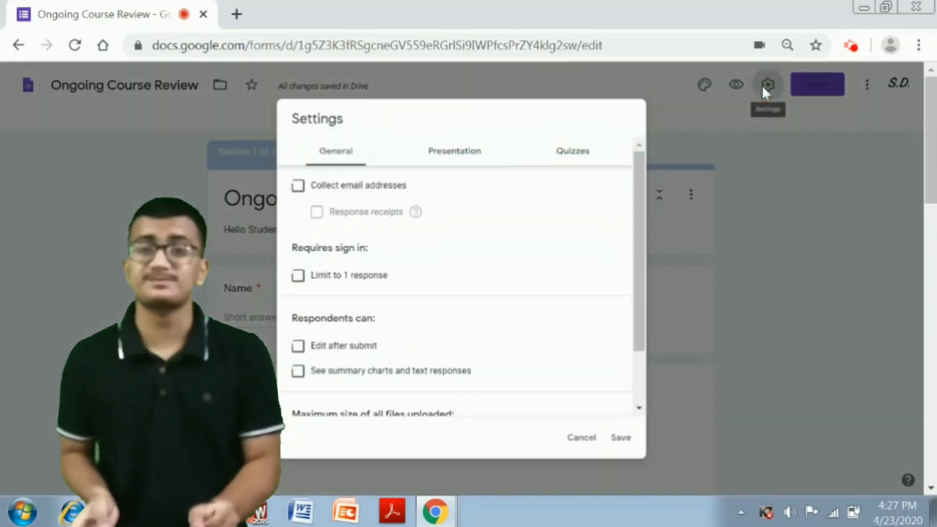
{"action": "scroll", "coordinate": [419, 245], "scroll_direction": "down", "scroll_amount": 2}
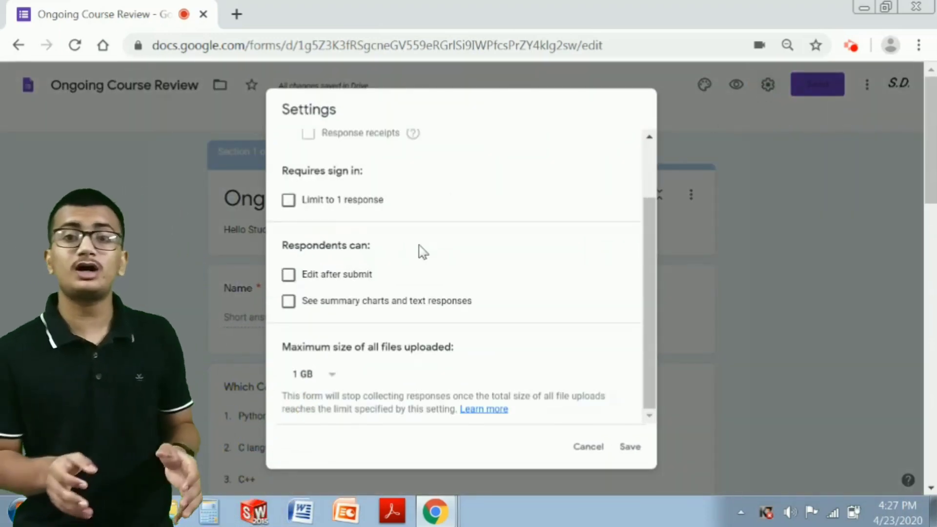
{"action": "scroll", "coordinate": [419, 245], "scroll_direction": "up", "scroll_amount": 2}
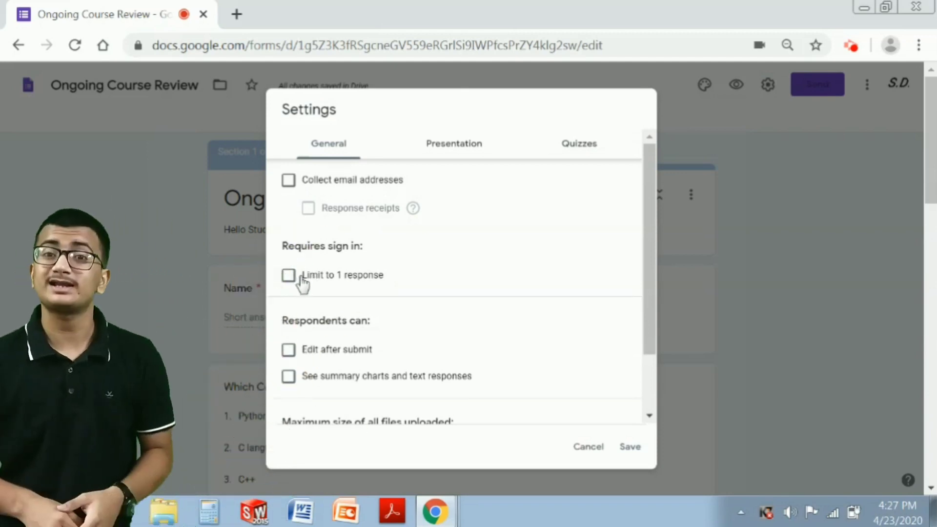
{"action": "scroll", "coordinate": [372, 312], "scroll_direction": "down", "scroll_amount": 2}
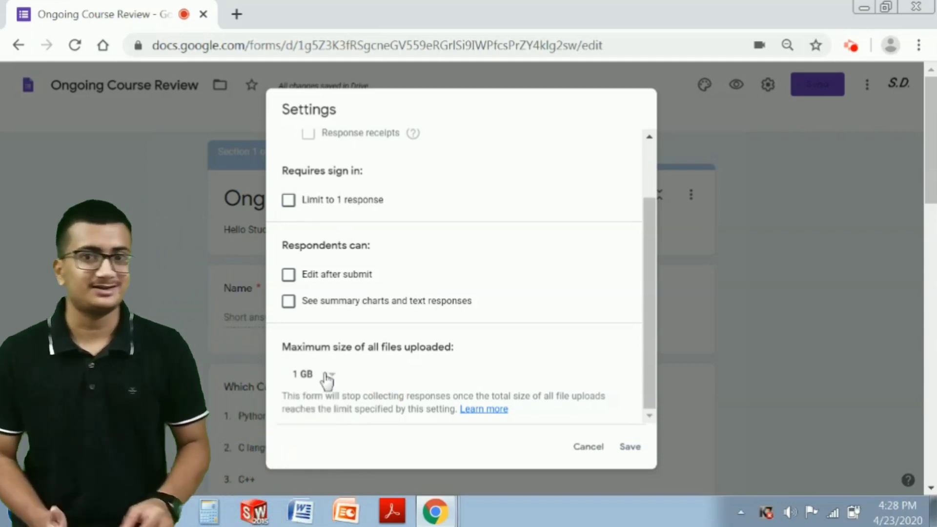
{"action": "left_click", "coordinate": [326, 376]}
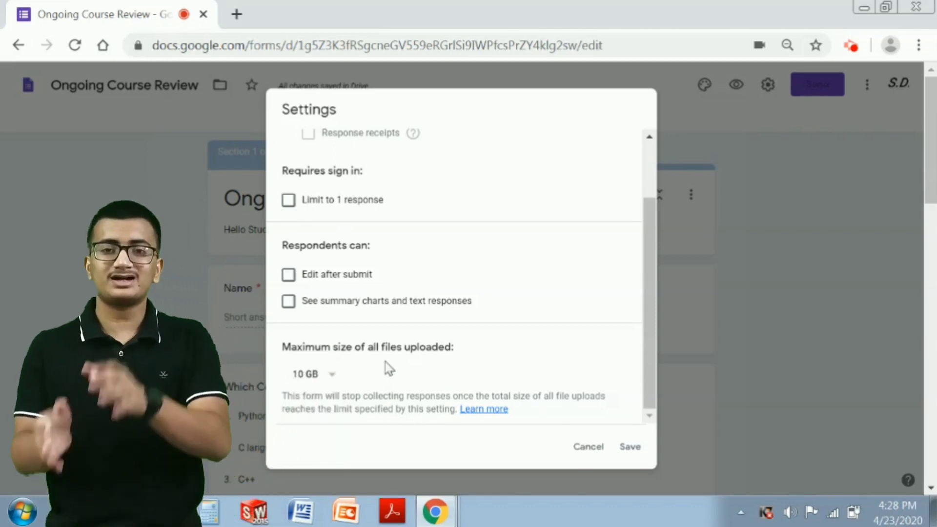
{"action": "left_click", "coordinate": [326, 375]}
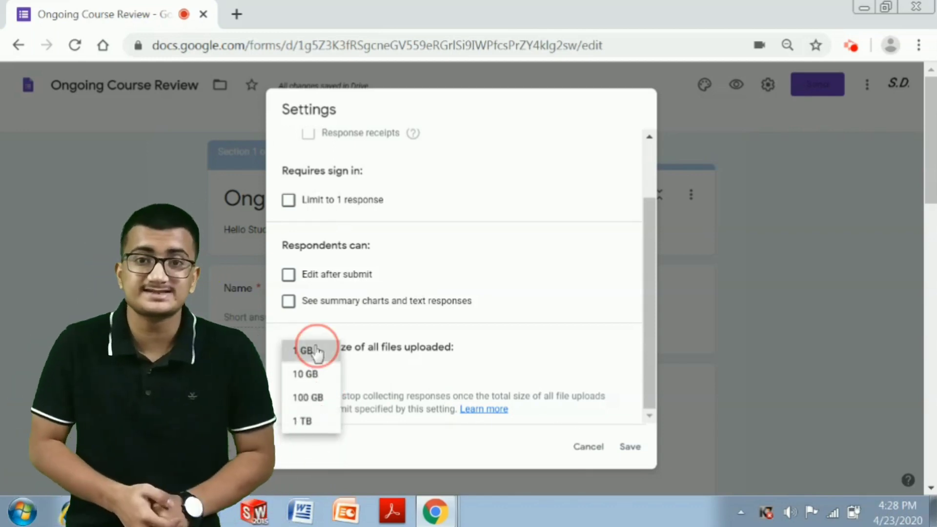
{"action": "left_click", "coordinate": [316, 351]}
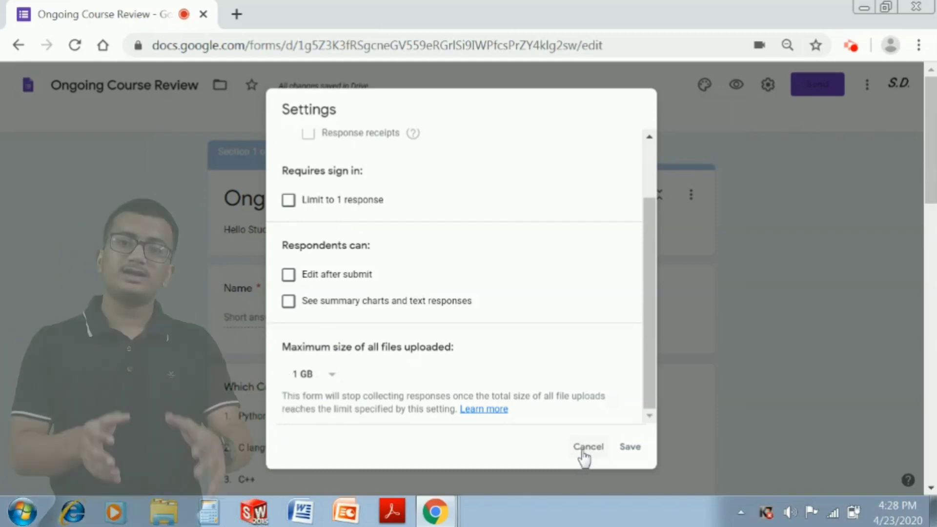
{"action": "left_click", "coordinate": [324, 373]}
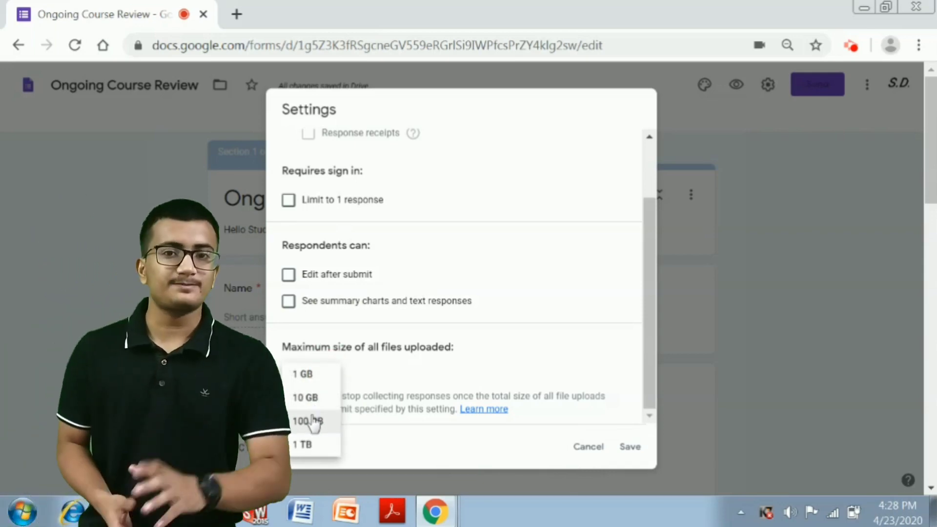
{"action": "left_click", "coordinate": [312, 420]}
{"action": "left_click", "coordinate": [310, 377]}
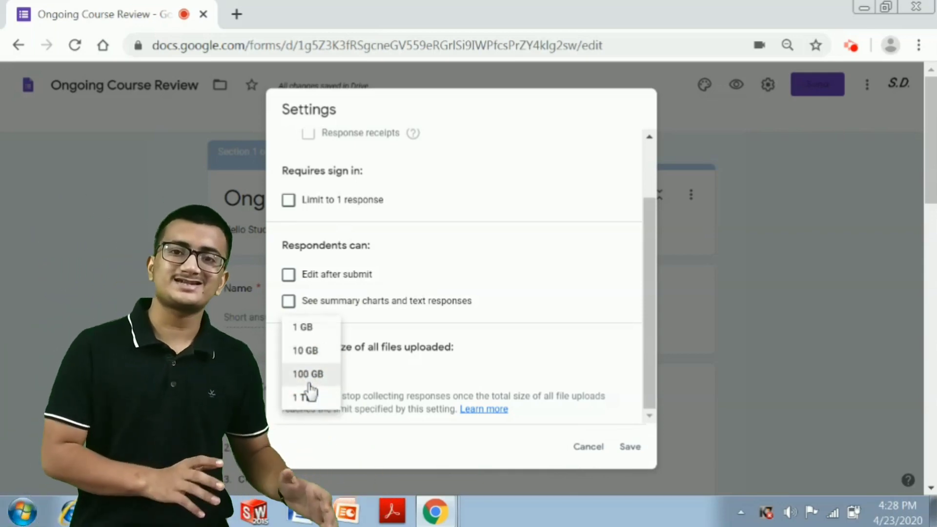